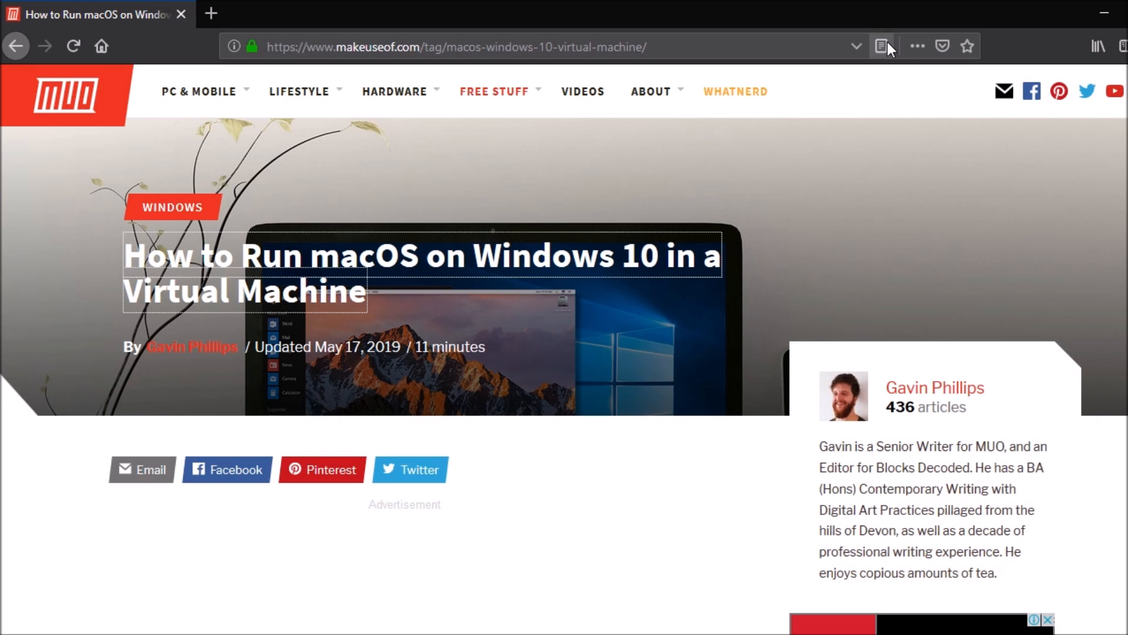
{"action": "scroll", "coordinate": [839, 212], "scroll_direction": "down", "scroll_amount": 10}
{"action": "scroll", "coordinate": [849, 191], "scroll_direction": "up", "scroll_amount": 3}
{"action": "scroll", "coordinate": [849, 191], "scroll_direction": "up", "scroll_amount": 6}
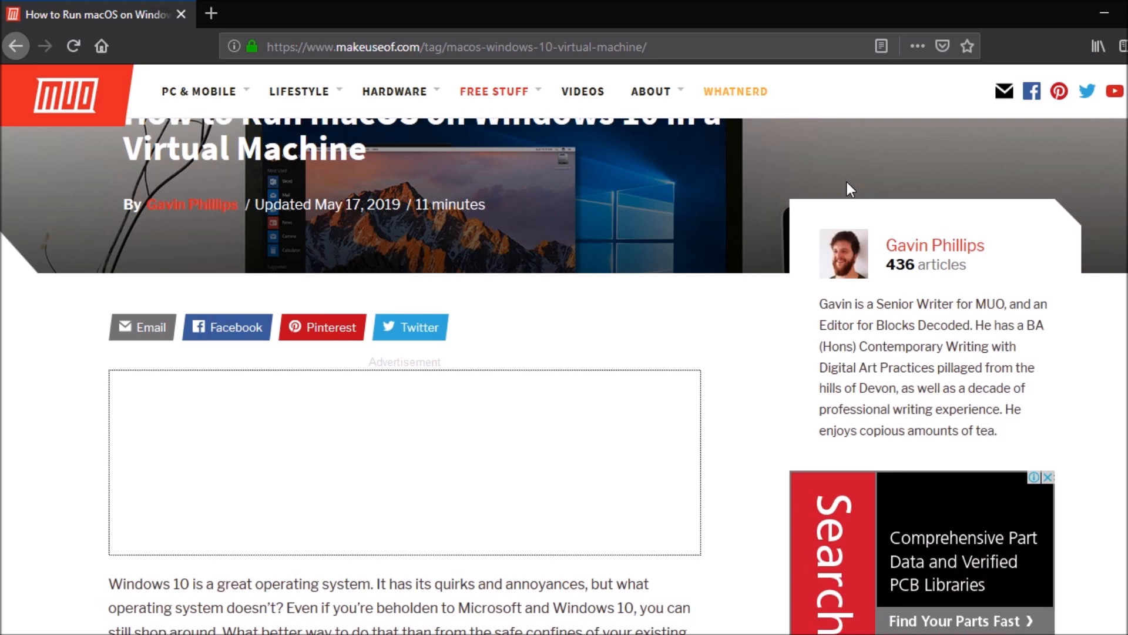
{"action": "scroll", "coordinate": [851, 190], "scroll_direction": "down", "scroll_amount": 1}
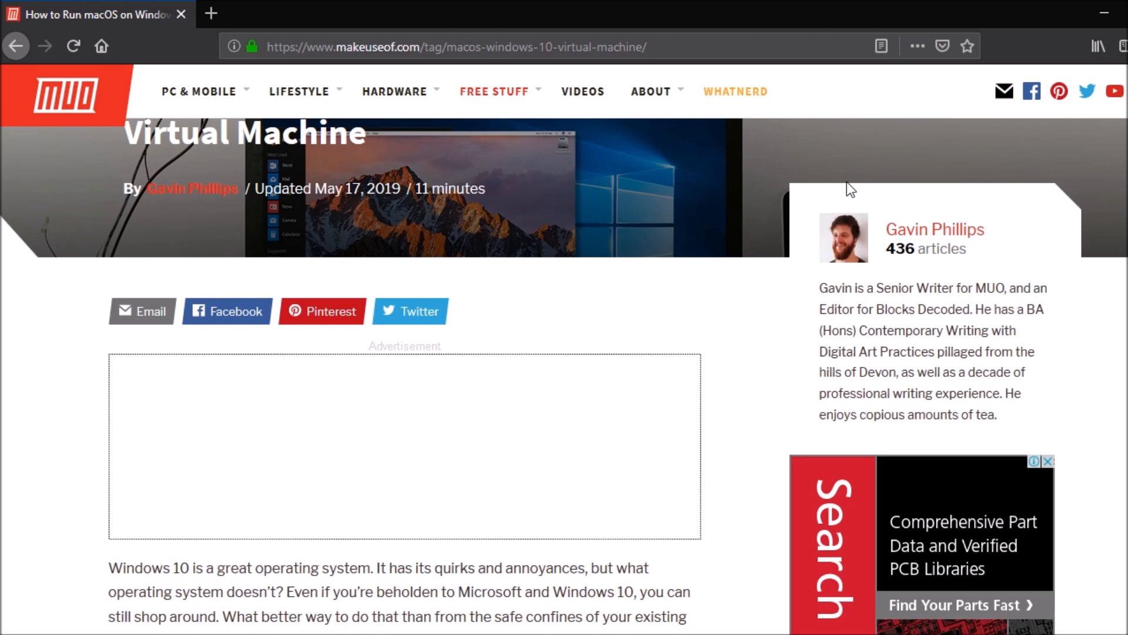
Open the MAC OS folder on the data (D:) drive to view the downloaded virtual disk, patch tool and VM Tool files.
{"action": "key", "text": "super+d"}
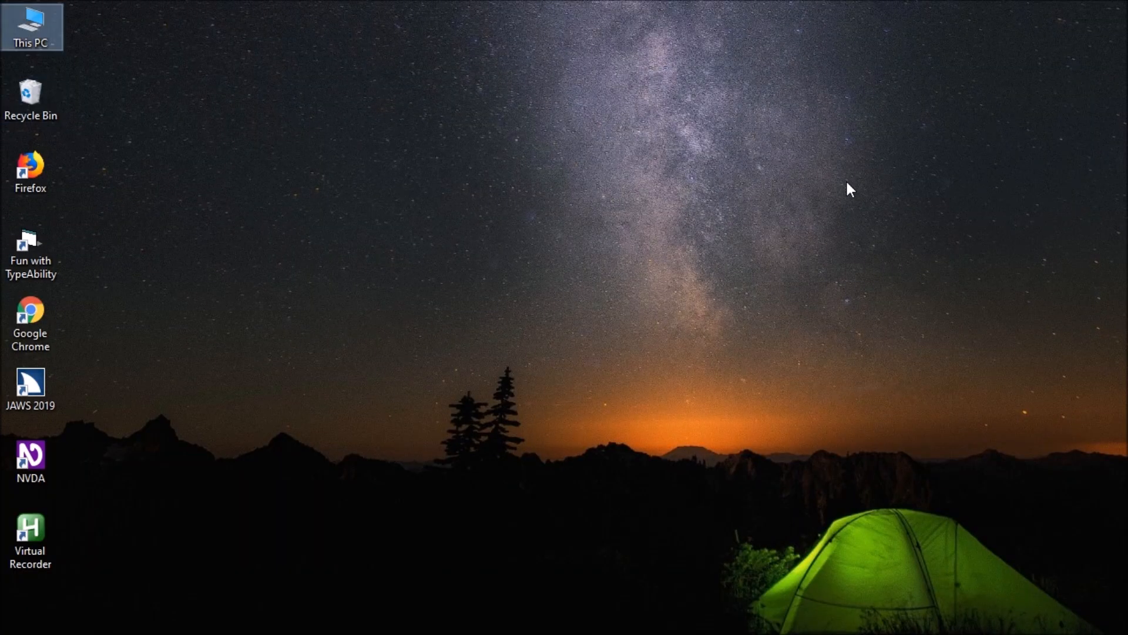
{"action": "key", "text": "Return"}
{"action": "key", "text": "Down"}
{"action": "key", "text": "Right"}
{"action": "key", "text": "Return"}
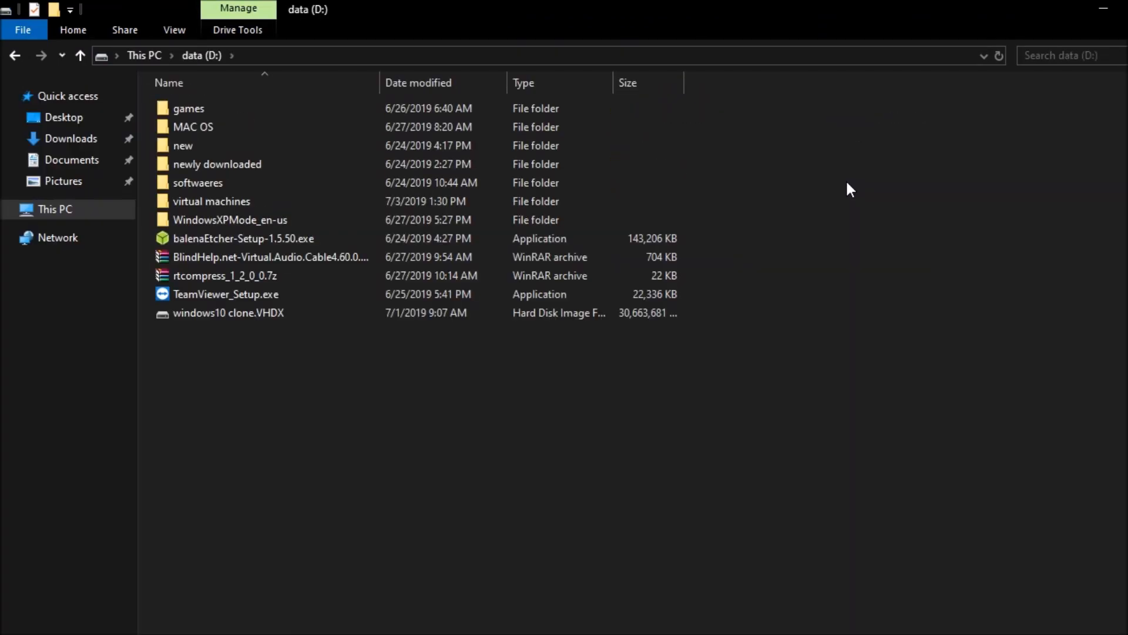
{"action": "key", "text": "Down"}
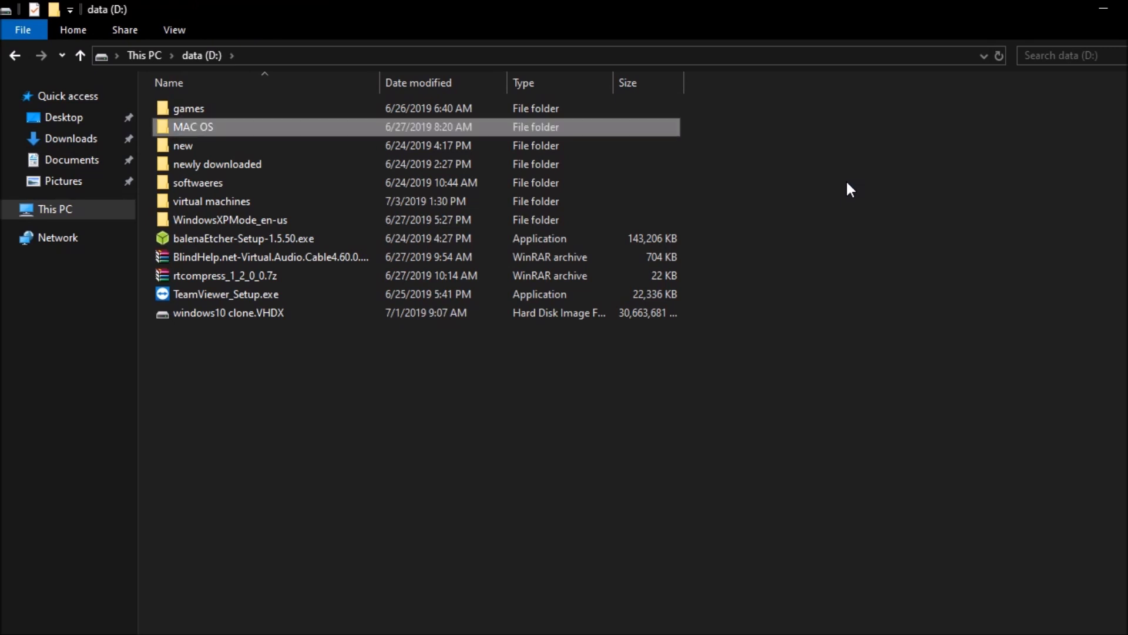
{"action": "key", "text": "Return"}
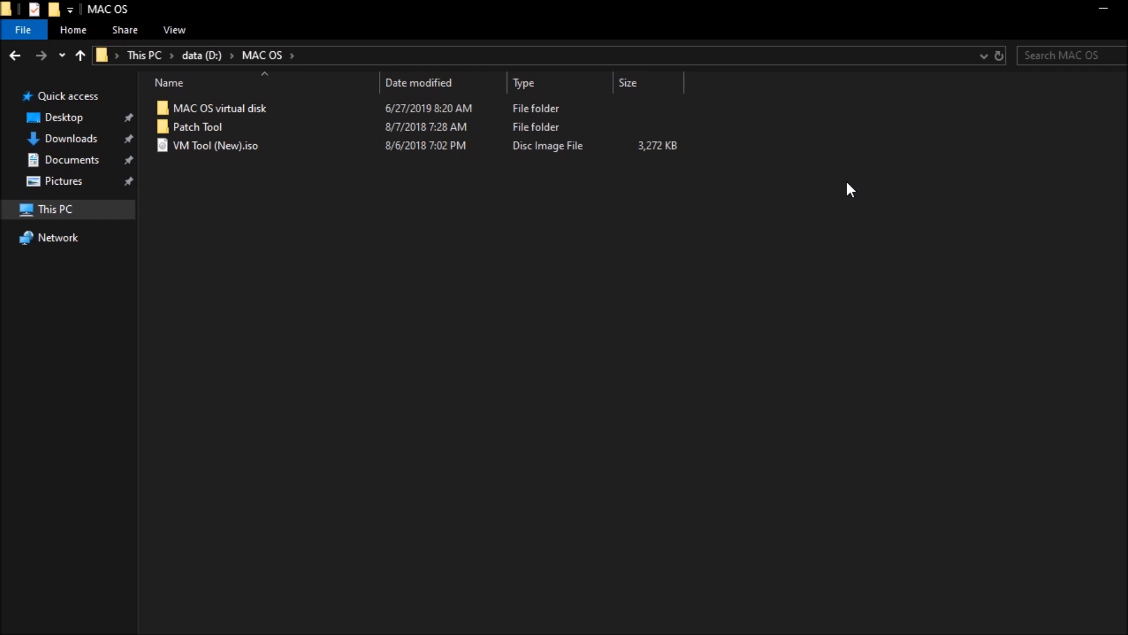
{"action": "key", "text": "super+d"}
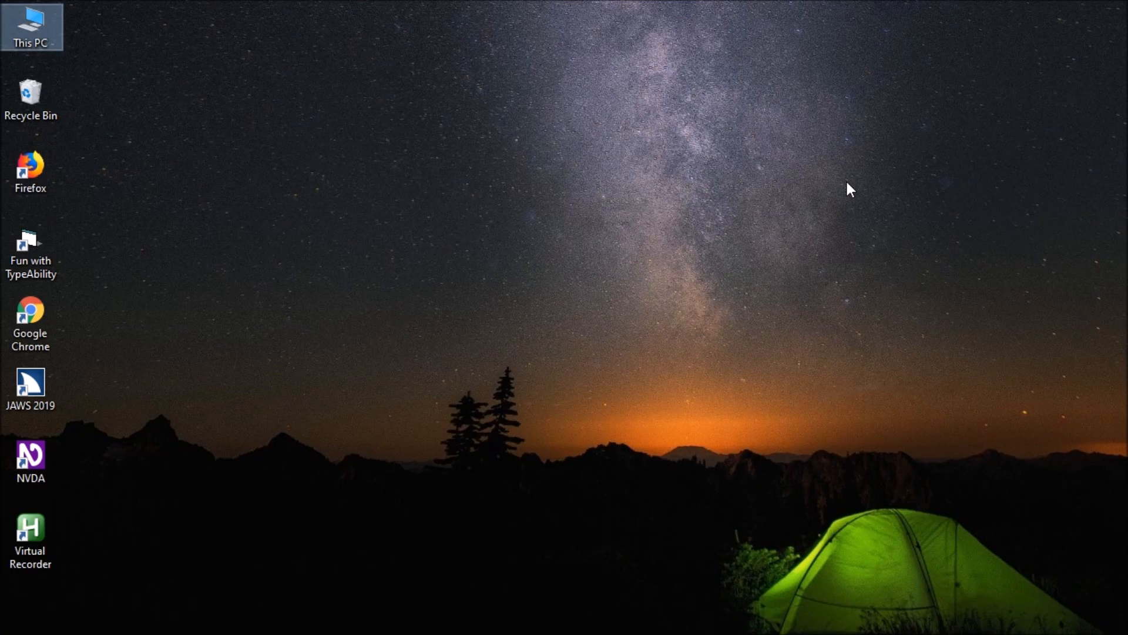
{"action": "key", "text": "alt+Tab"}
{"action": "key", "text": "super+d"}
{"action": "key", "text": "Down"}
{"action": "key", "text": "Down"}
{"action": "key", "text": "Return"}
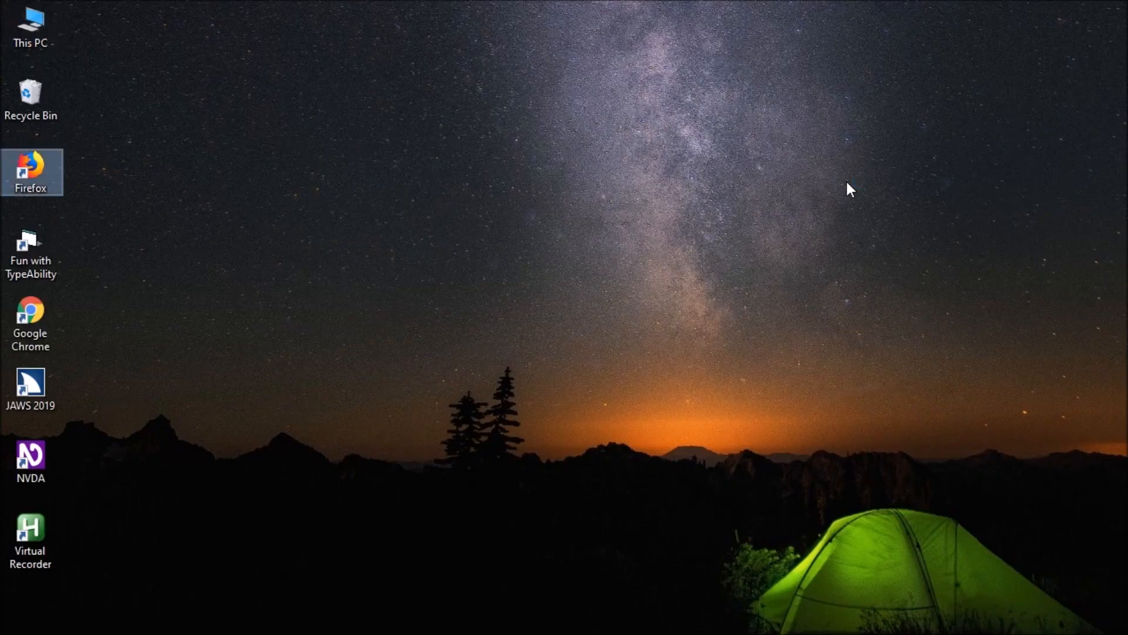
{"action": "type", "text": "https://www.makeuseof.com/tag/macos-windows-10-virtual-machine/"}
{"action": "key", "text": "Return"}
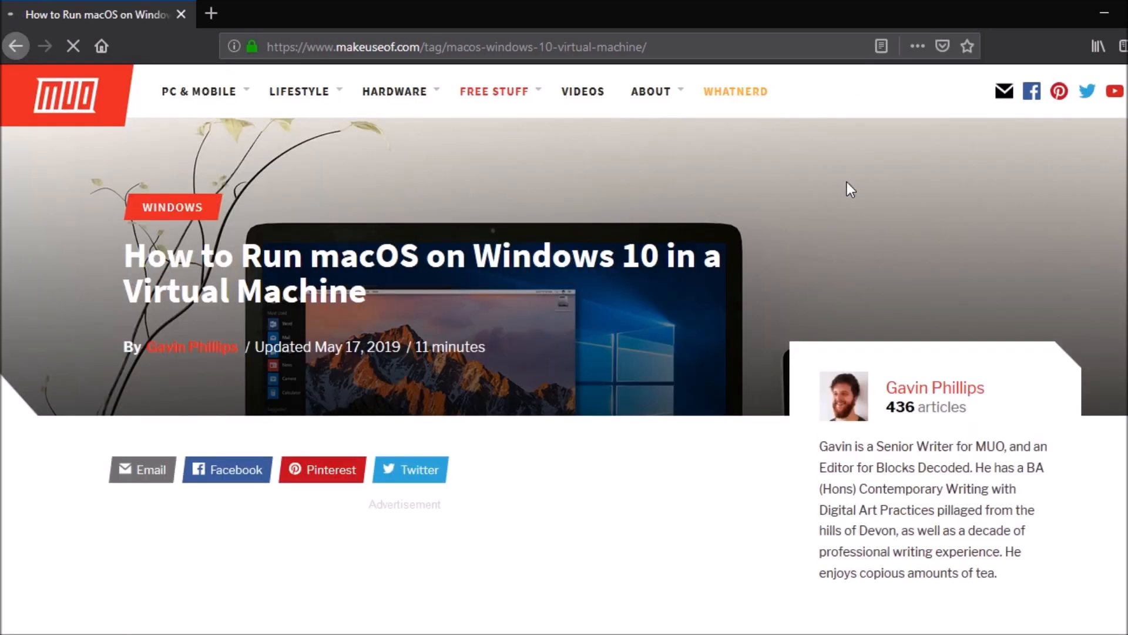
Look through the article's virtual image download links and its VirtualBox and VMware Workstation Player setup sections.
{"action": "scroll", "coordinate": [851, 189], "scroll_direction": "down", "scroll_amount": 15}
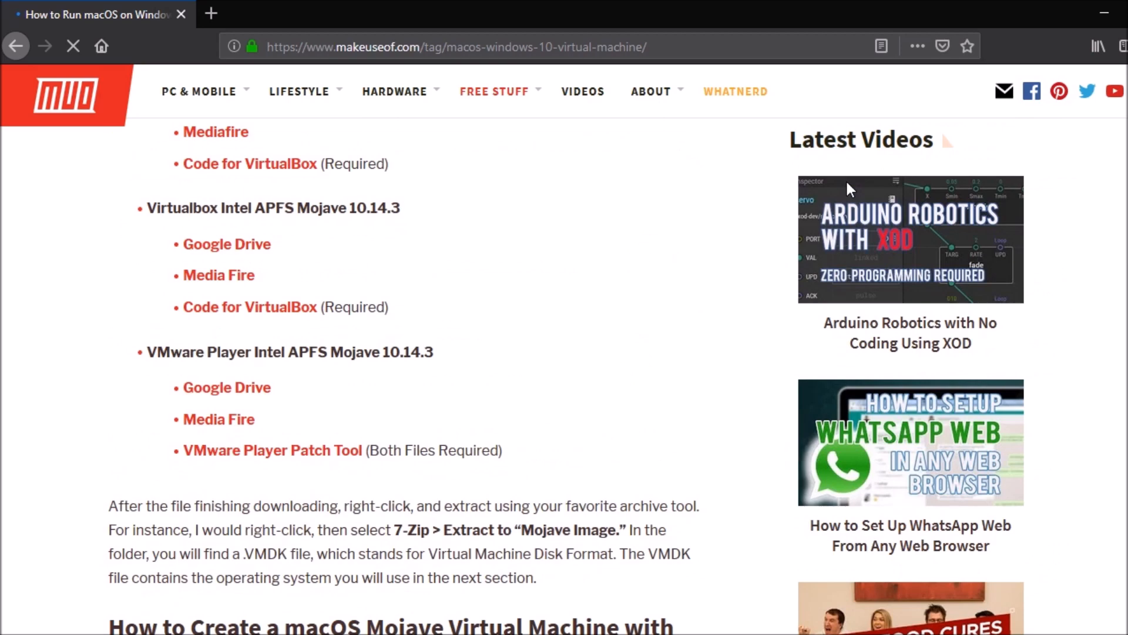
{"action": "scroll", "coordinate": [851, 189], "scroll_direction": "down", "scroll_amount": 20}
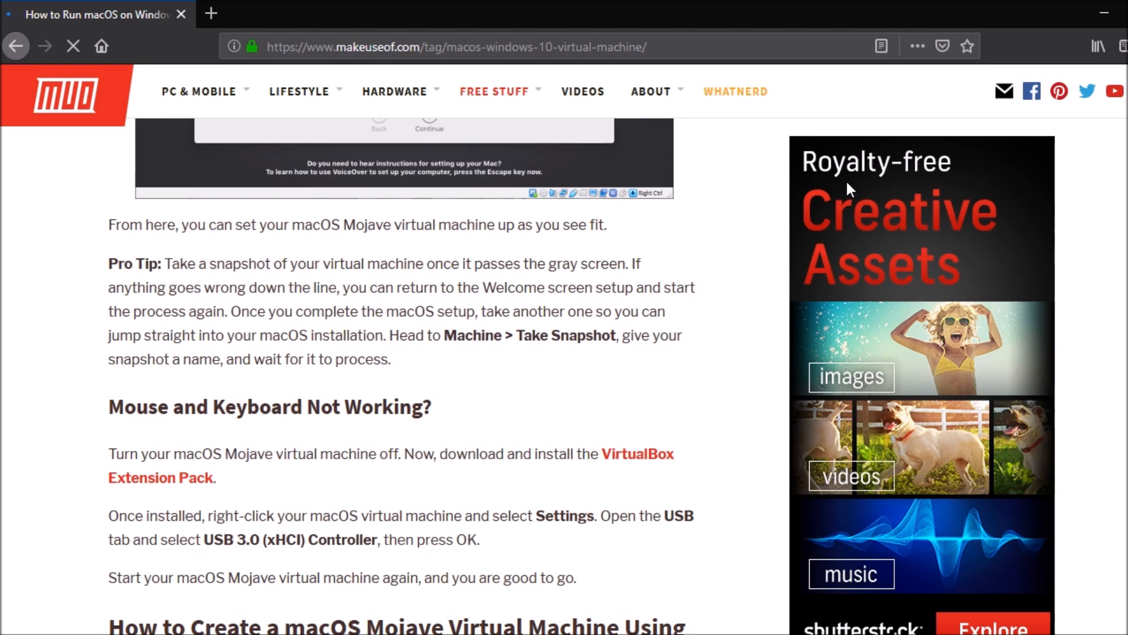
{"action": "scroll", "coordinate": [849, 188], "scroll_direction": "down", "scroll_amount": 2}
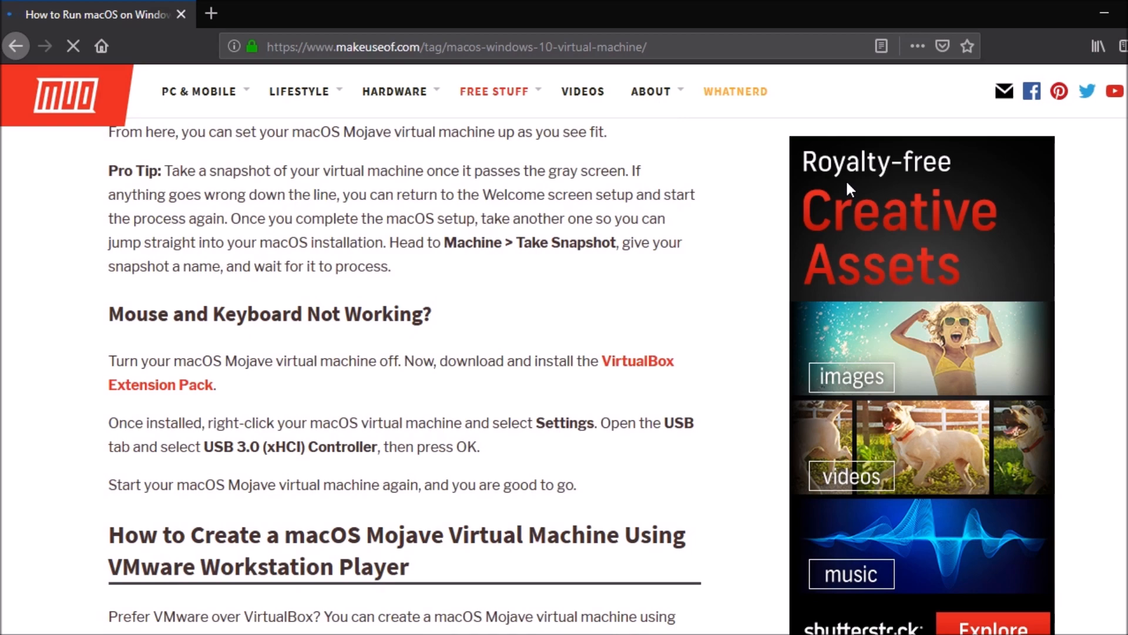
{"action": "scroll", "coordinate": [848, 188], "scroll_direction": "down", "scroll_amount": 4}
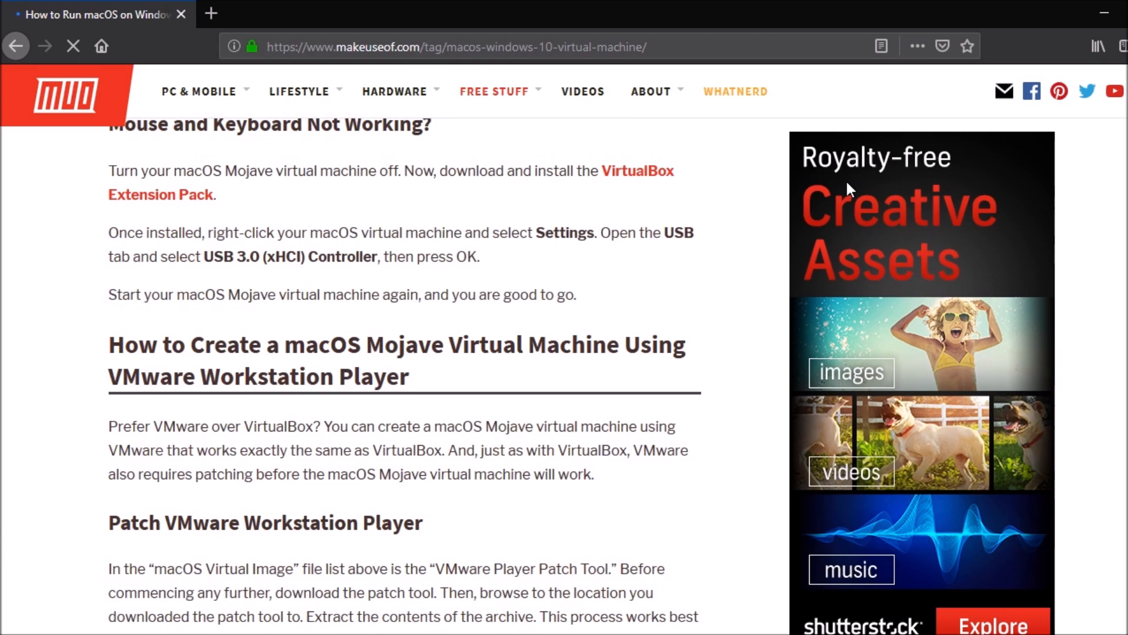
{"action": "scroll", "coordinate": [849, 188], "scroll_direction": "down", "scroll_amount": 6}
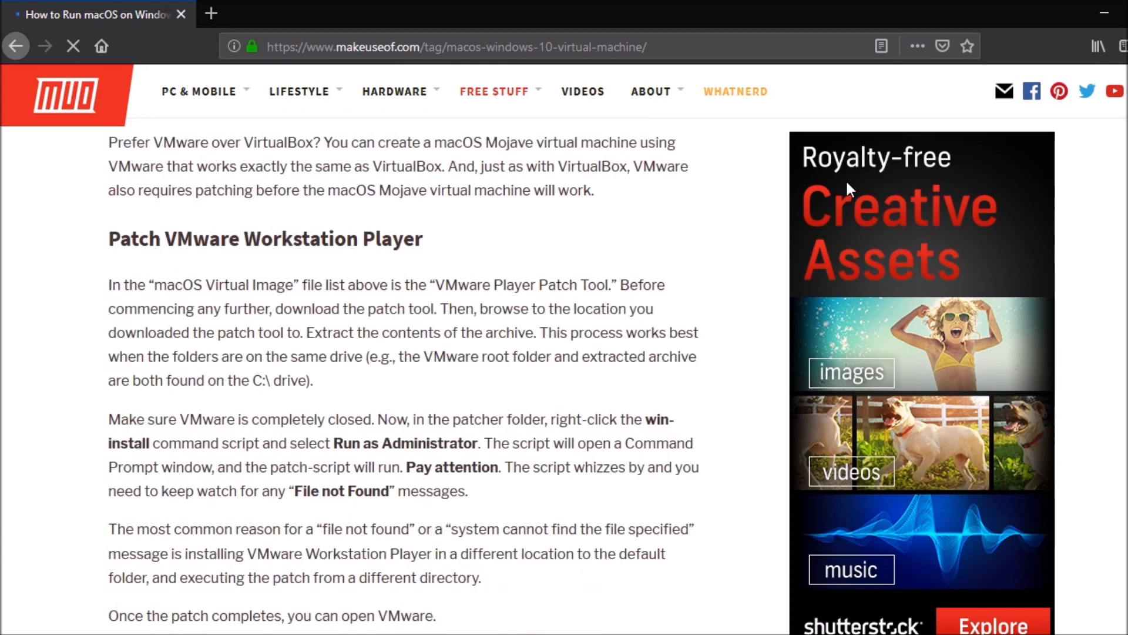
{"action": "scroll", "coordinate": [848, 188], "scroll_direction": "up", "scroll_amount": 4}
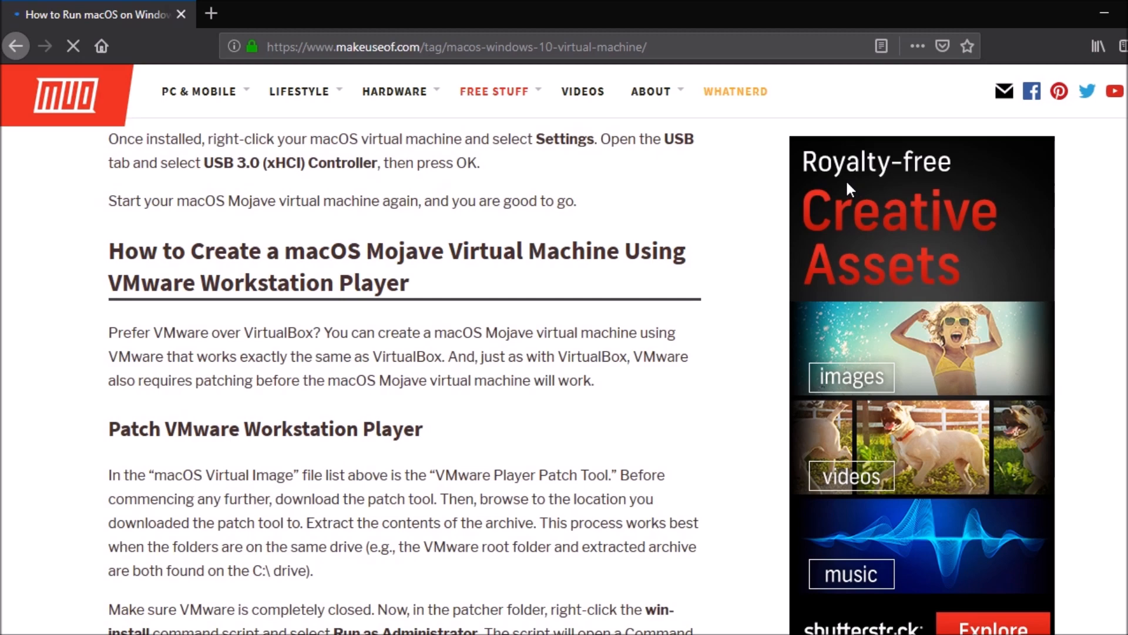
{"action": "scroll", "coordinate": [848, 188], "scroll_direction": "up", "scroll_amount": 10}
{"action": "scroll", "coordinate": [847, 183], "scroll_direction": "up", "scroll_amount": 10}
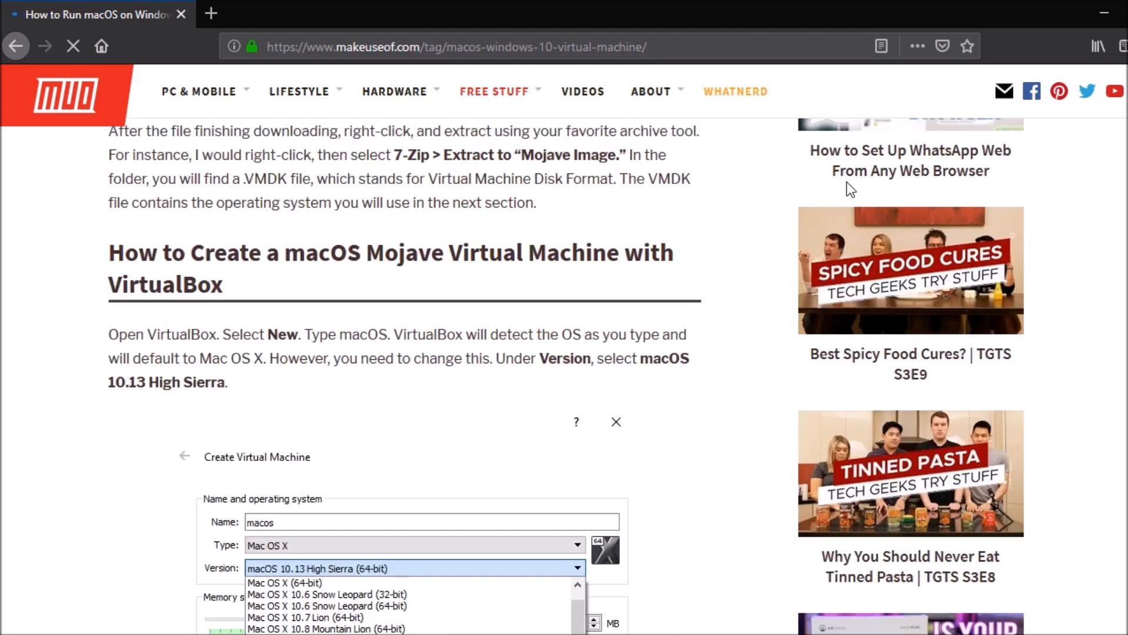
{"action": "scroll", "coordinate": [849, 188], "scroll_direction": "up", "scroll_amount": 2}
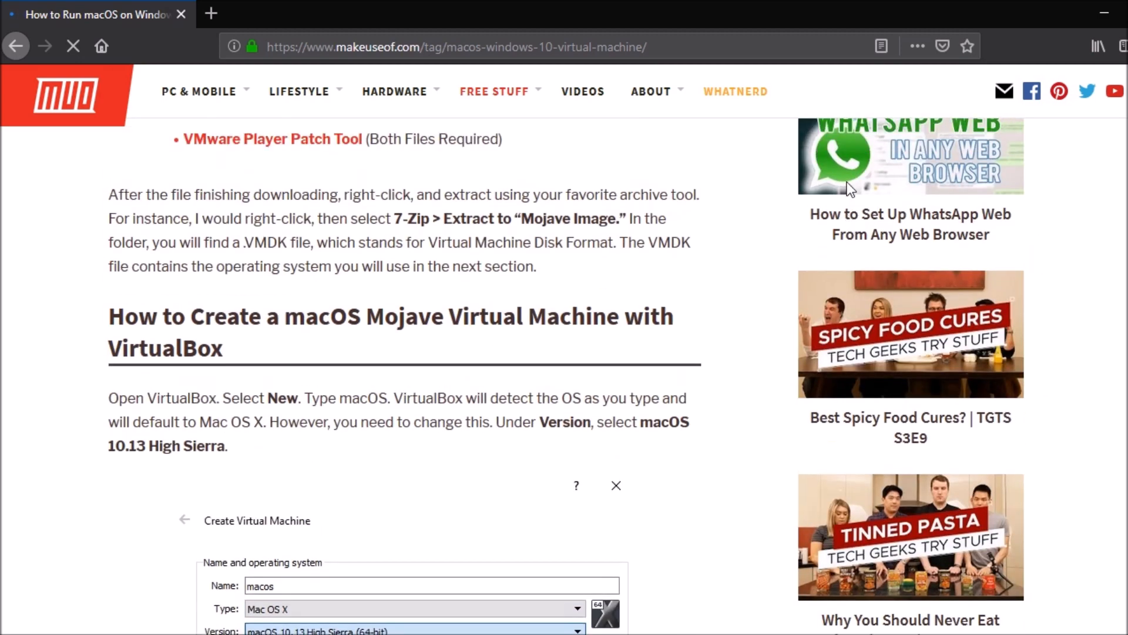
{"action": "scroll", "coordinate": [849, 188], "scroll_direction": "up", "scroll_amount": 1}
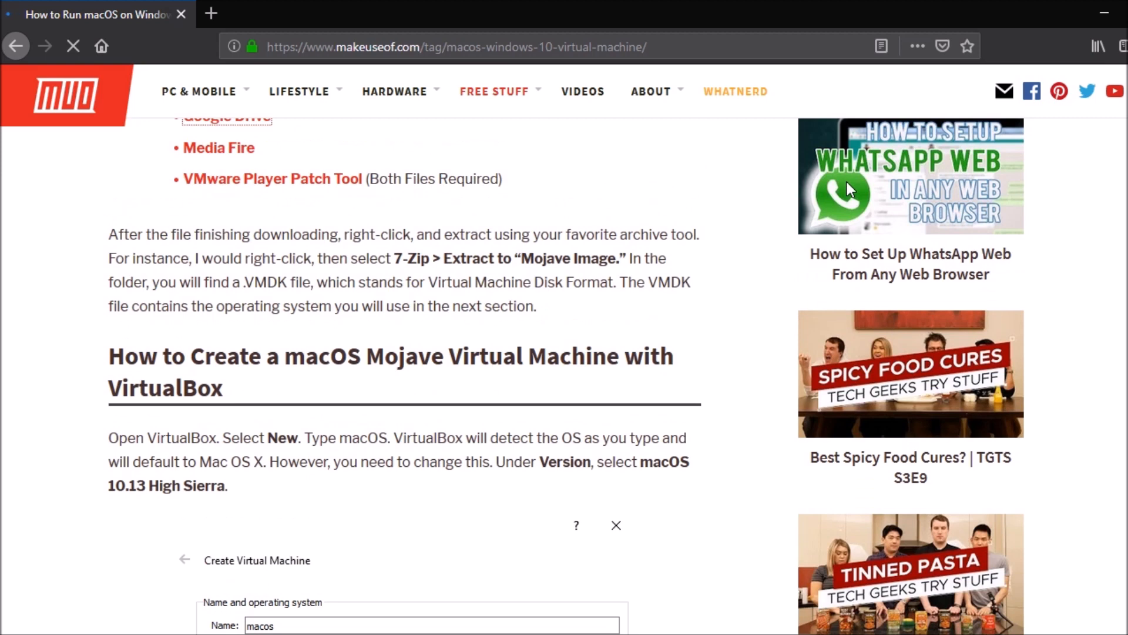
{"action": "scroll", "coordinate": [849, 190], "scroll_direction": "up", "scroll_amount": 11}
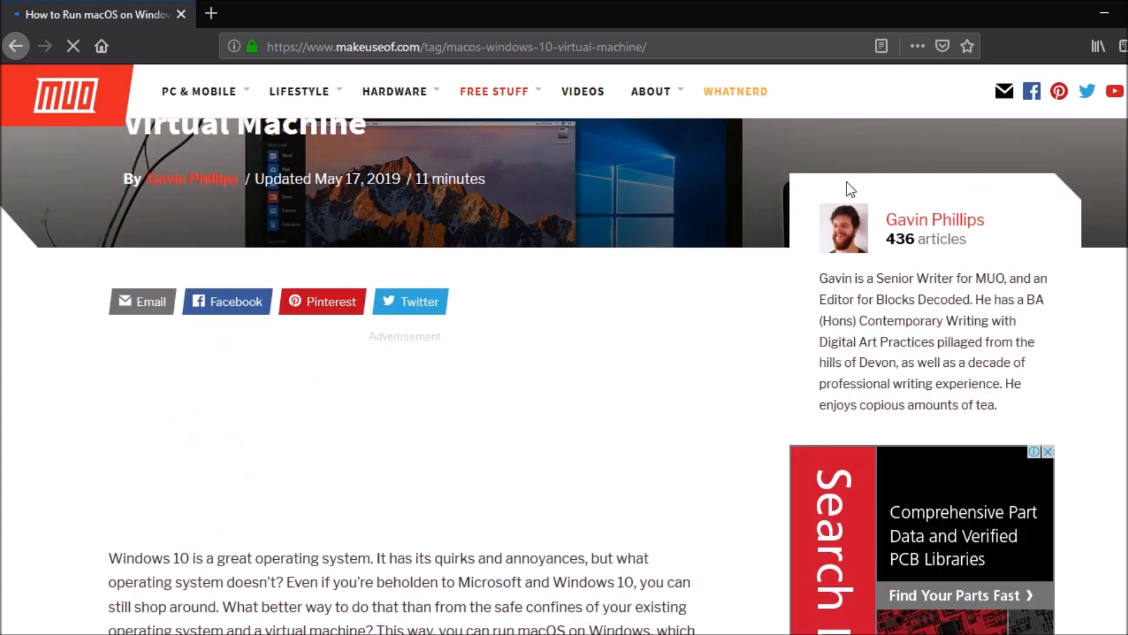
Under Download the macOS Virtual Image, open the Media Fire link for VMware Player Intel APFS Mojave 10.14.3.
{"action": "scroll", "coordinate": [846, 188], "scroll_direction": "down", "scroll_amount": 18}
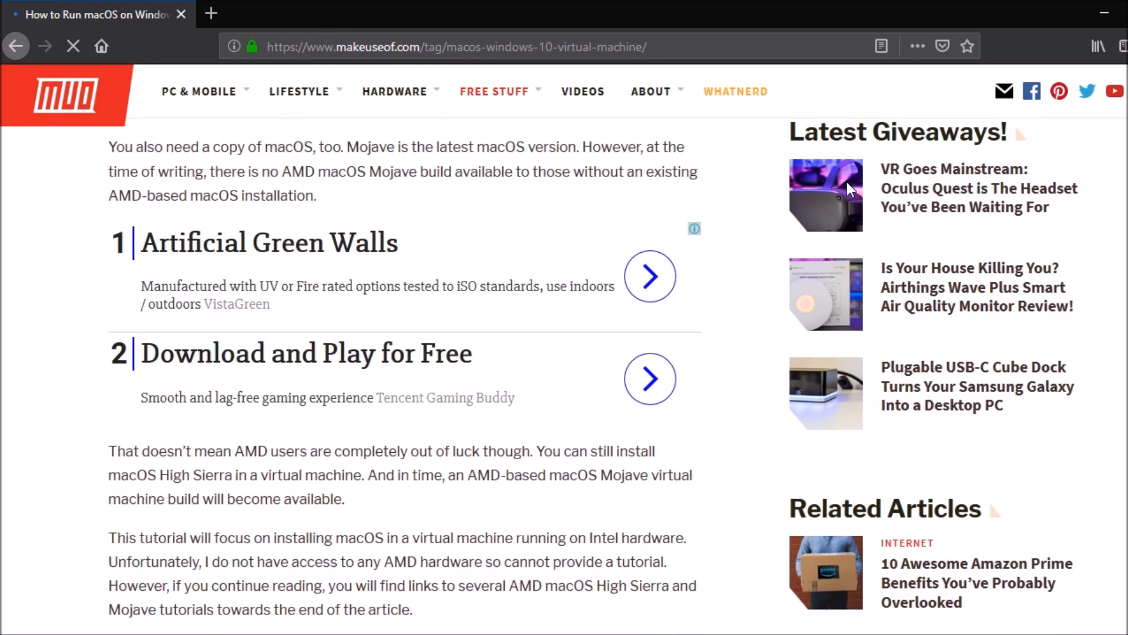
{"action": "scroll", "coordinate": [849, 189], "scroll_direction": "down", "scroll_amount": 1}
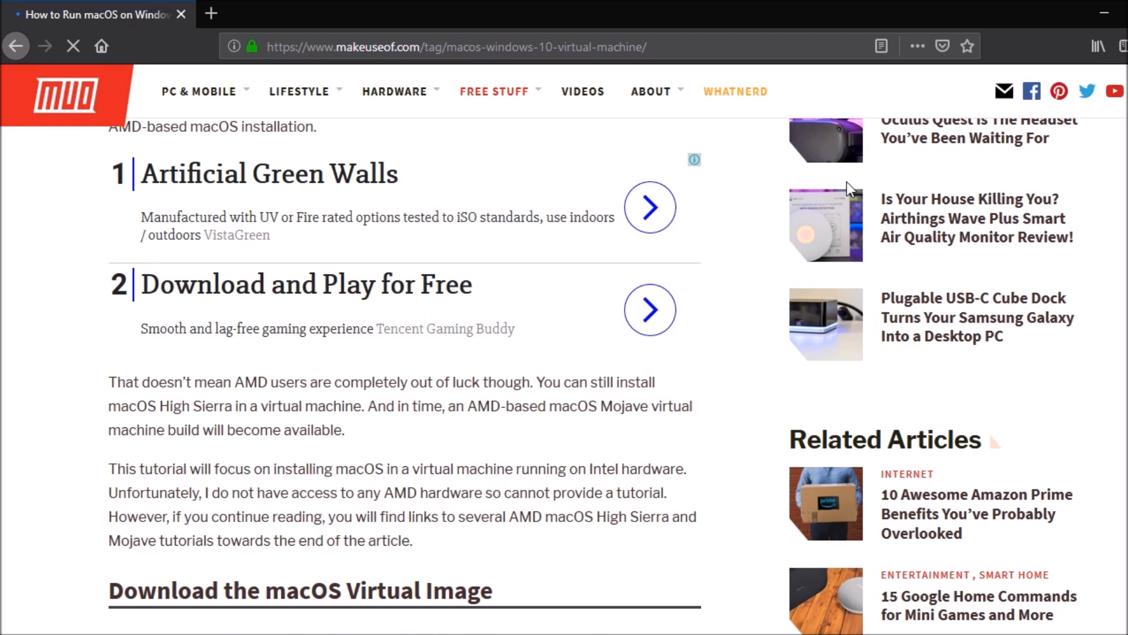
{"action": "scroll", "coordinate": [850, 188], "scroll_direction": "down", "scroll_amount": 3}
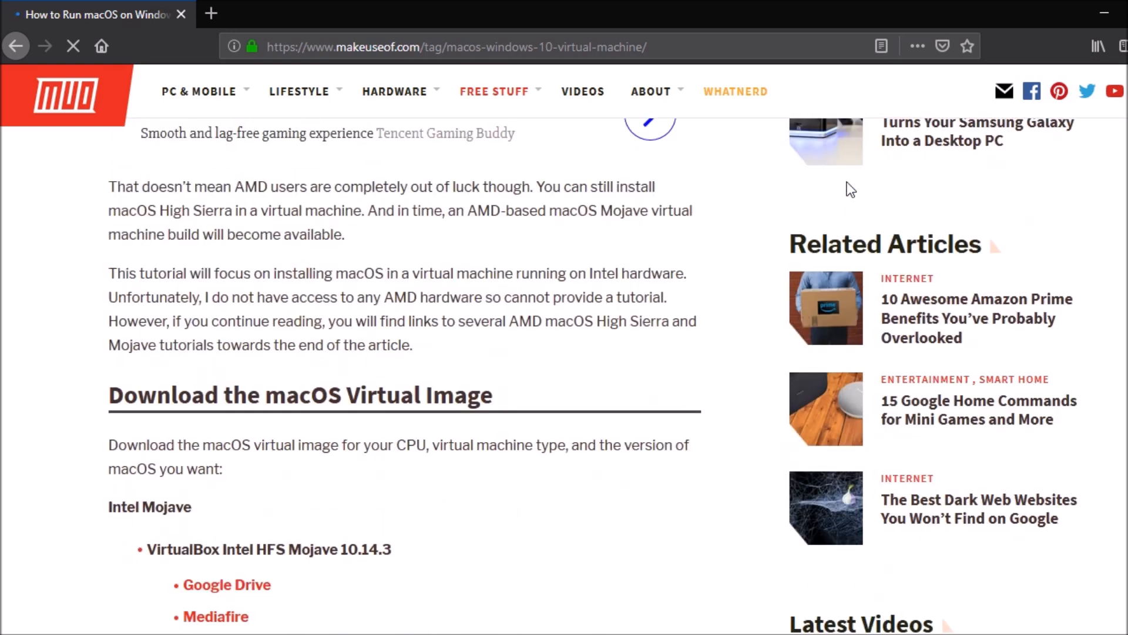
{"action": "key", "text": "Tab"}
{"action": "key", "text": "Tab"}
{"action": "key", "text": "Tab"}
{"action": "scroll", "coordinate": [851, 189], "scroll_direction": "down", "scroll_amount": 2}
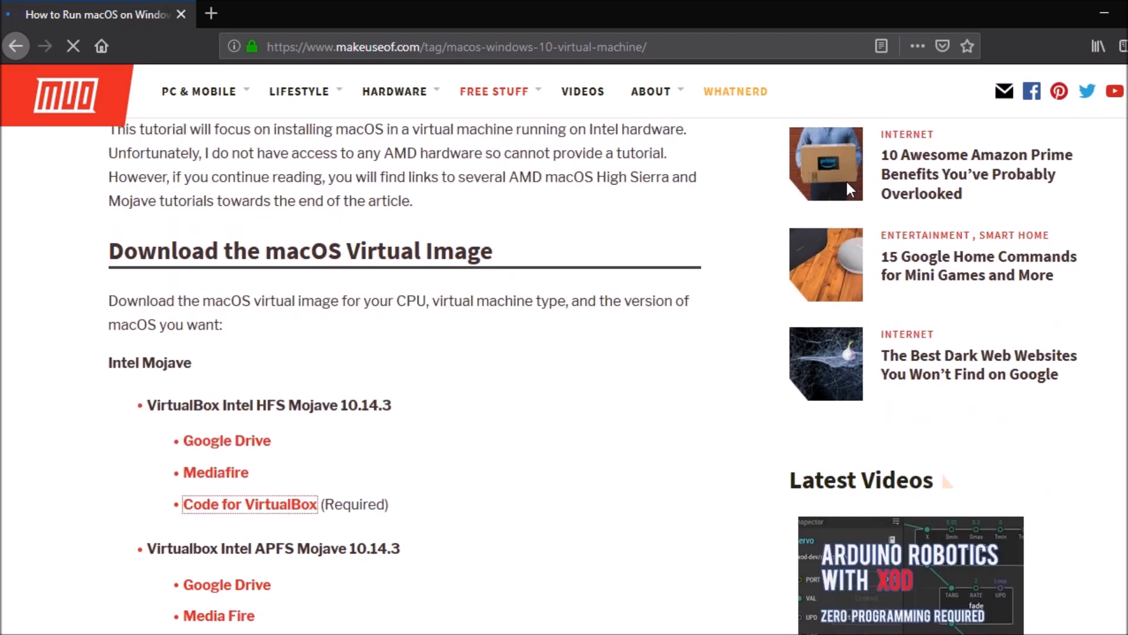
{"action": "key", "text": "Tab"}
{"action": "key", "text": "Tab"}
{"action": "key", "text": "Tab"}
{"action": "scroll", "coordinate": [848, 184], "scroll_direction": "down", "scroll_amount": 2}
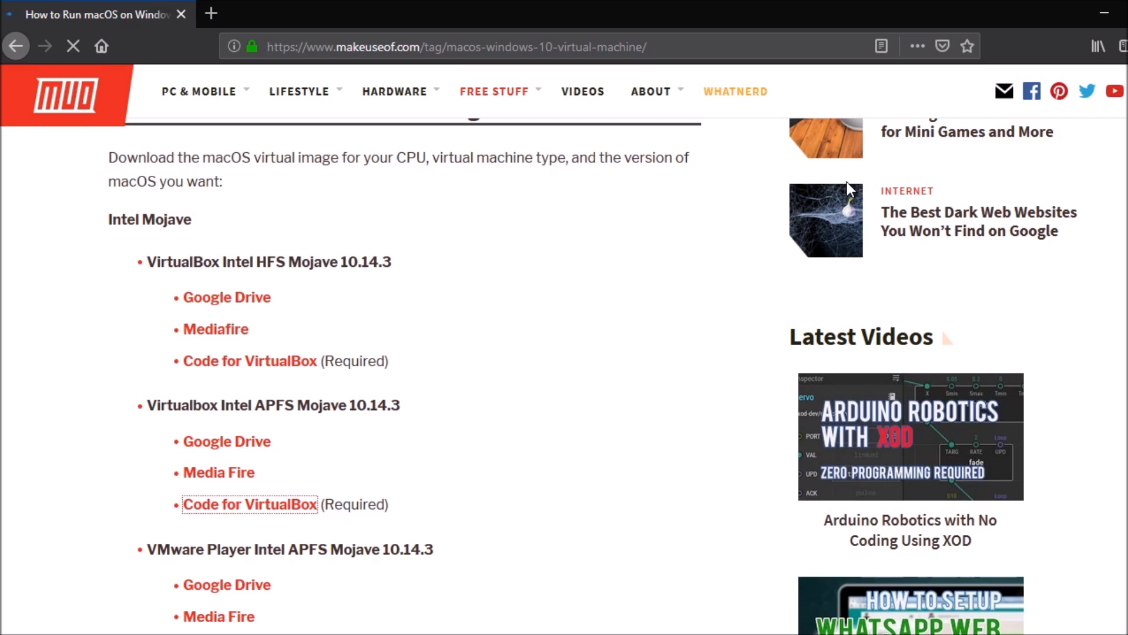
{"action": "key", "text": "Tab"}
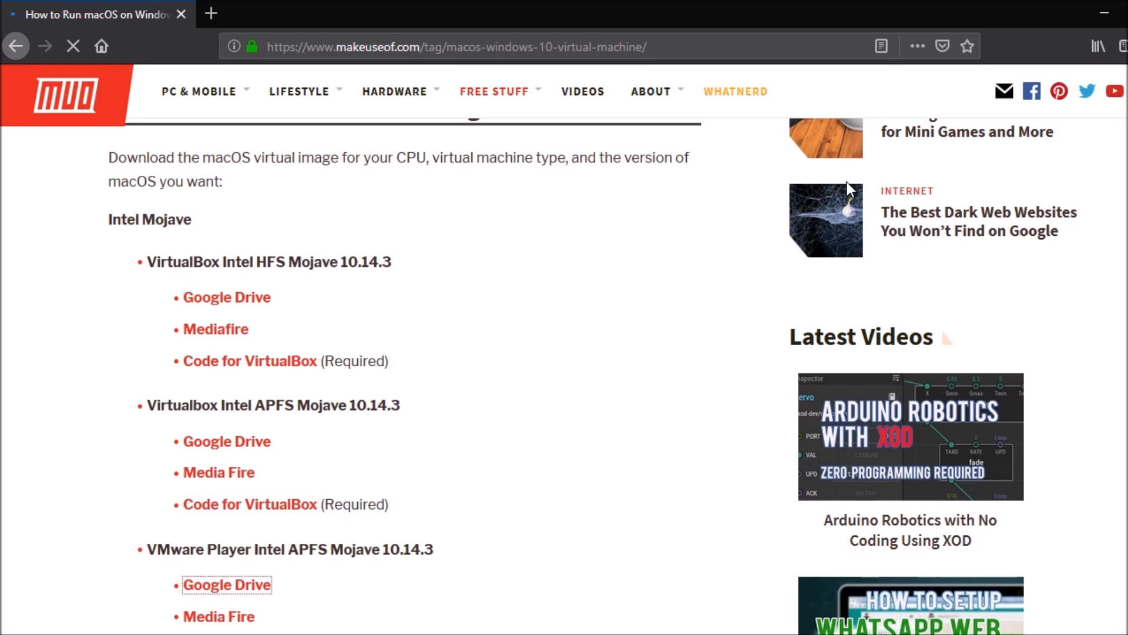
{"action": "key", "text": "Tab"}
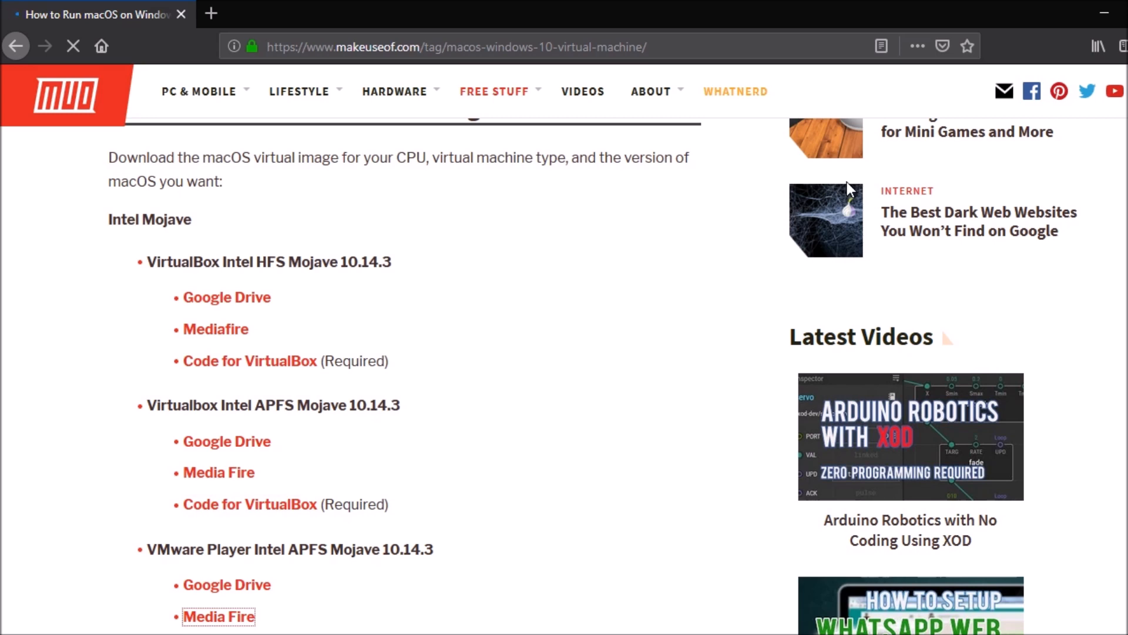
{"action": "key", "text": "shift+Tab"}
{"action": "key", "text": "Tab"}
{"action": "key", "text": "Return"}
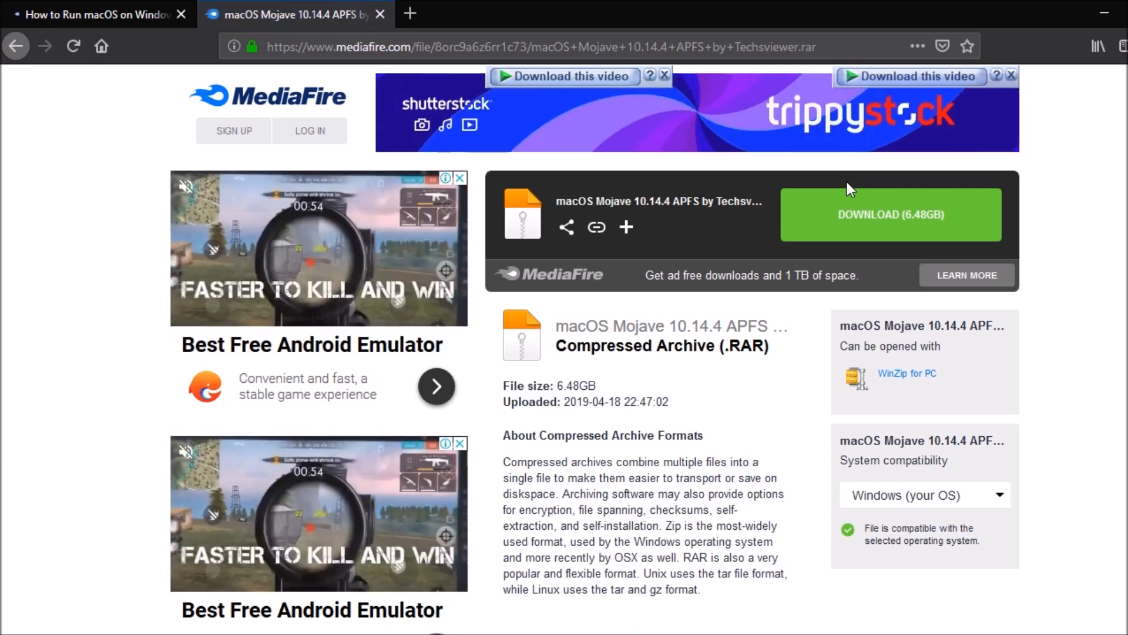
List the MediaFire page's links with the screen reader and activate Download file for the macOS Mojave 10.14.4 APFS archive.
{"action": "key", "text": "Insert+F7"}
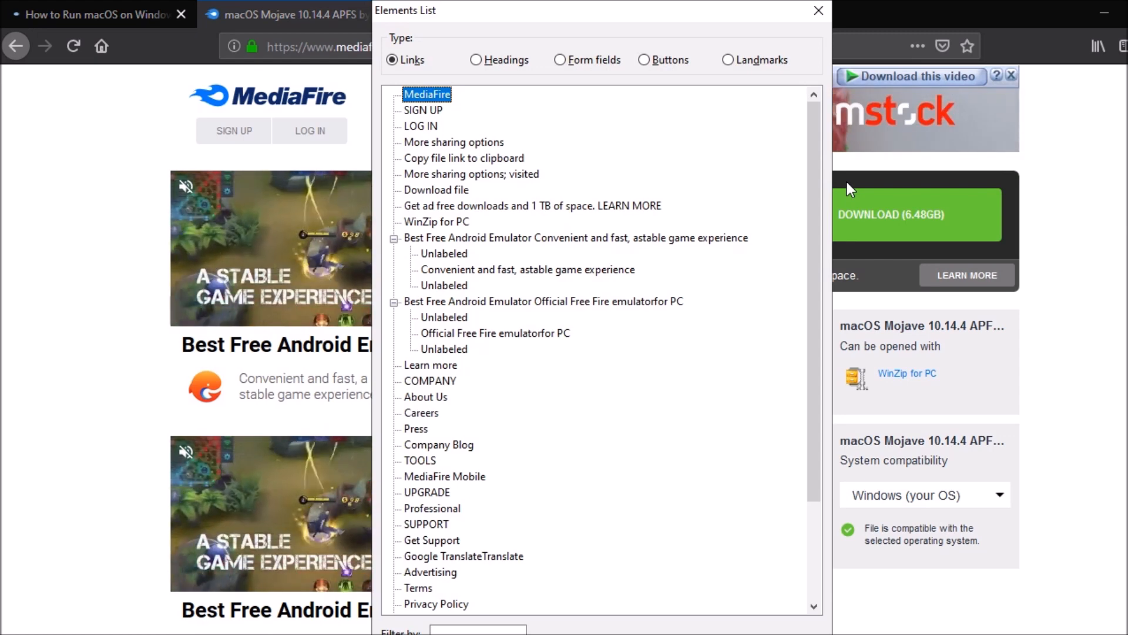
{"action": "key", "text": "d"}
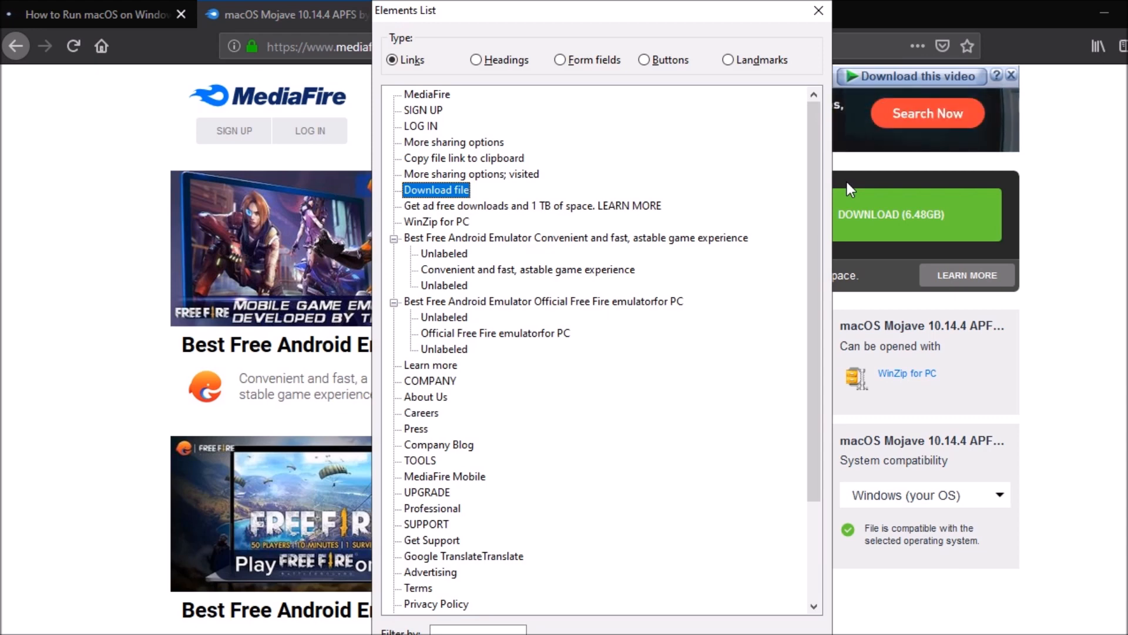
{"action": "key", "text": "Return"}
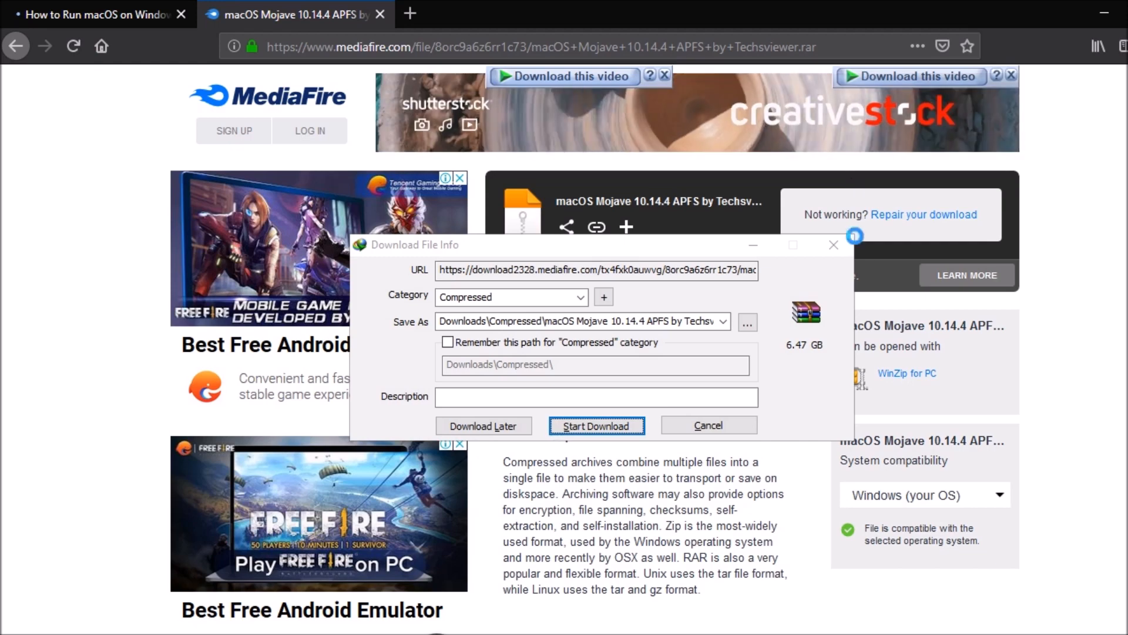
Close the stray MediaFire upgrade page and the archive's download page, and return to the macOS virtual machine article.
{"action": "left_click", "coordinate": [897, 281]}
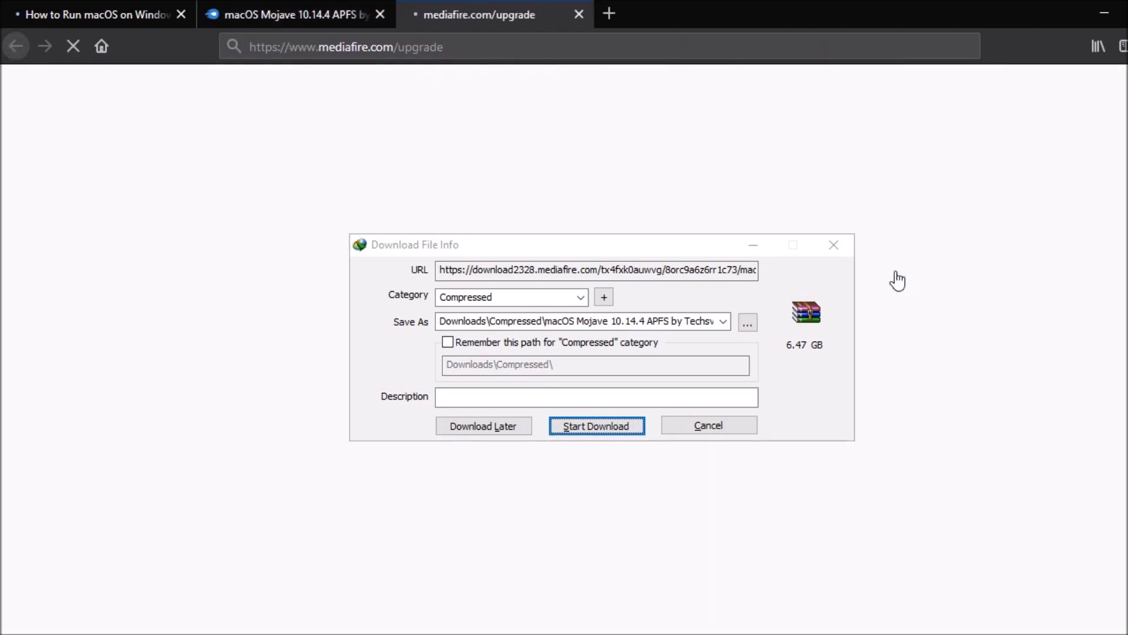
{"action": "key", "text": "ctrl+w"}
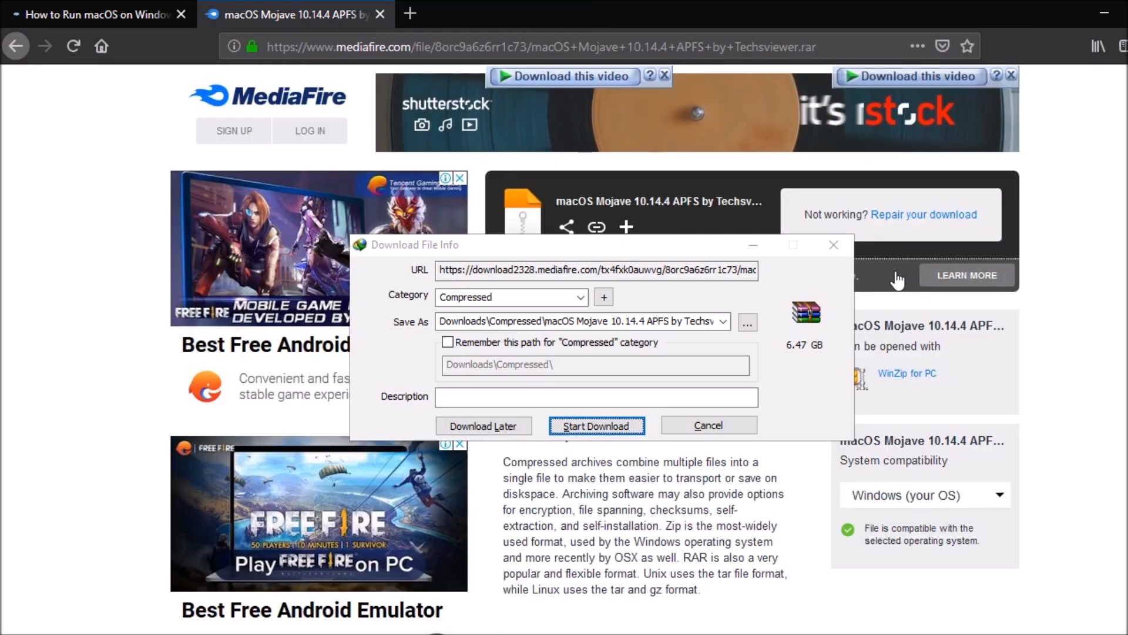
{"action": "key", "text": "ctrl+w"}
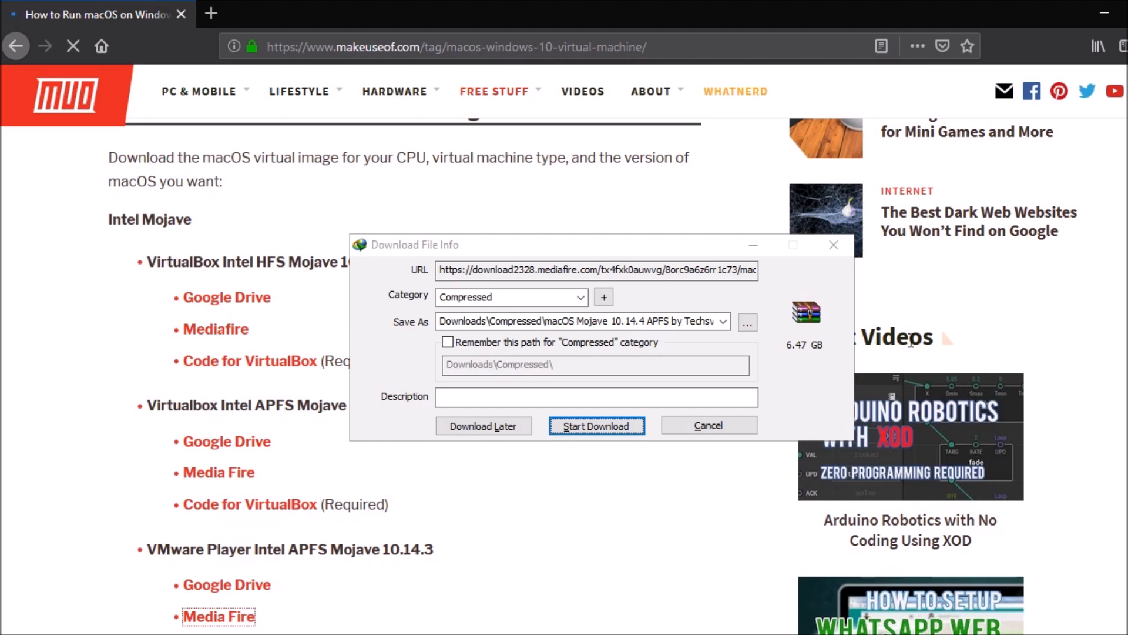
{"action": "right_click", "coordinate": [961, 412]}
{"action": "key", "text": "Escape"}
{"action": "key", "text": "super+d"}
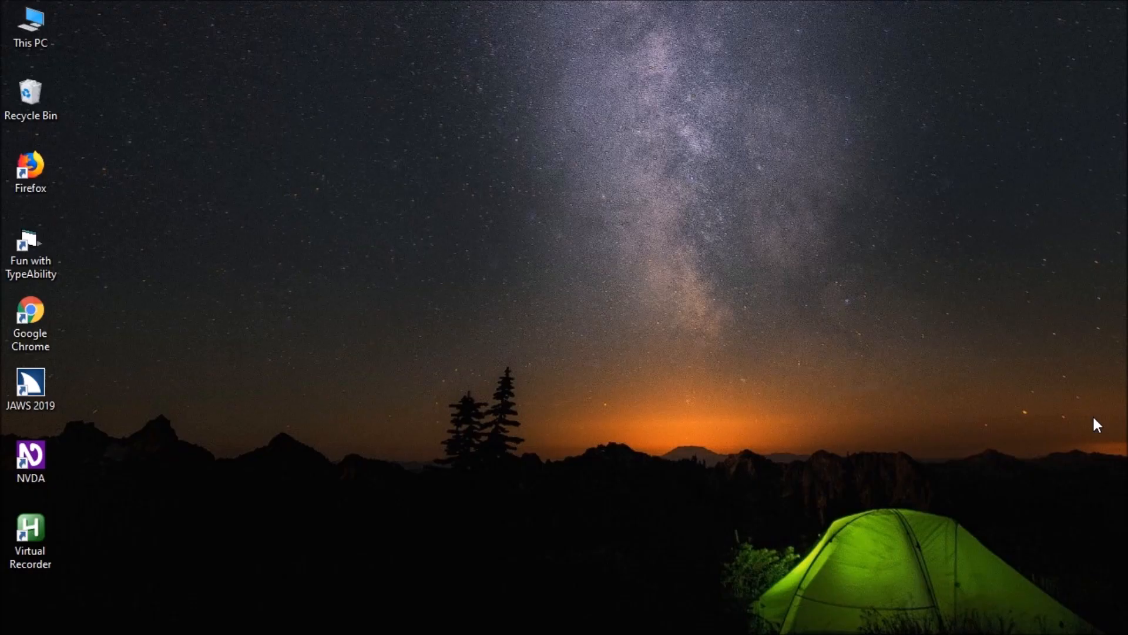
{"action": "key", "text": "alt+Tab"}
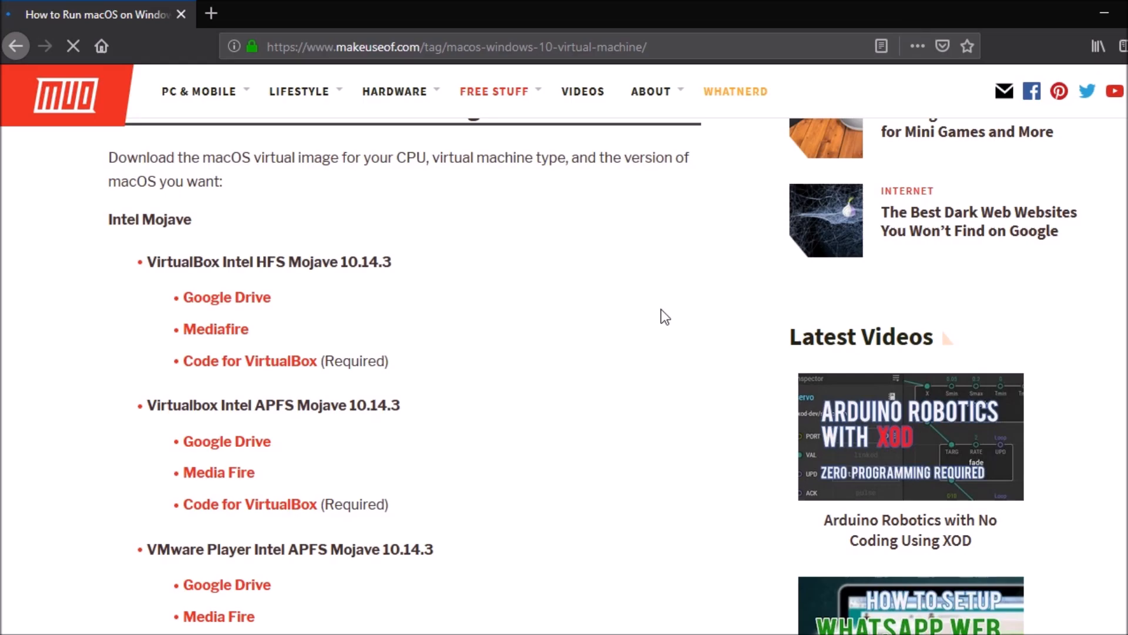
Leave the stray PokerStars window for the macOS article and cancel the macOS Mojave 10.14.4 APFS archive's download.
{"action": "key", "text": "alt+Tab"}
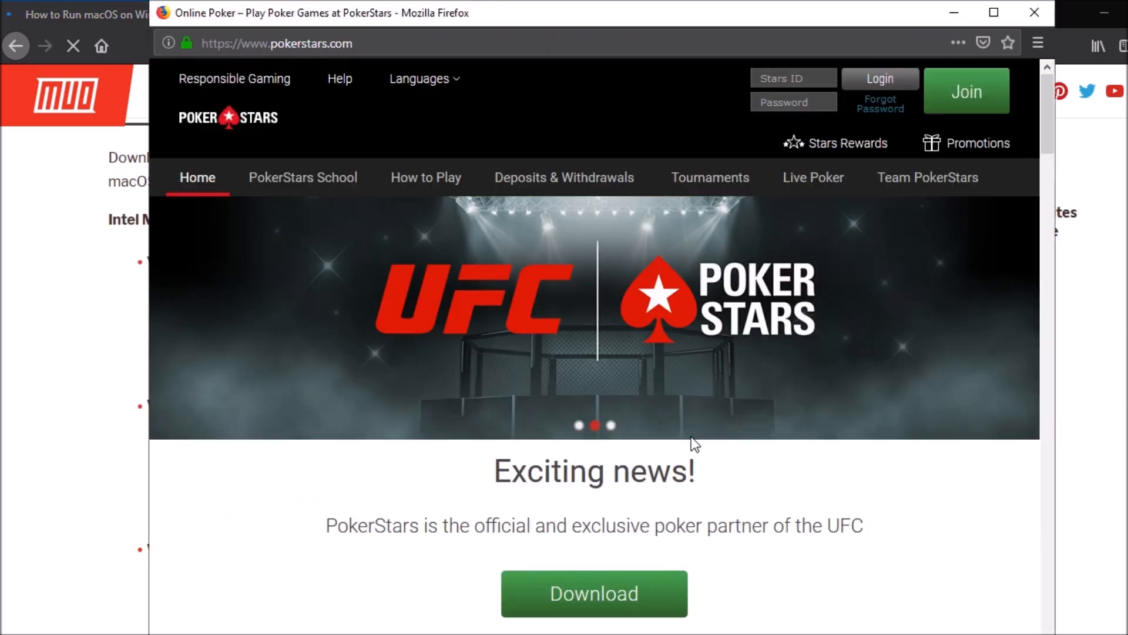
{"action": "key", "text": "alt+Tab"}
{"action": "key", "text": "alt+Tab"}
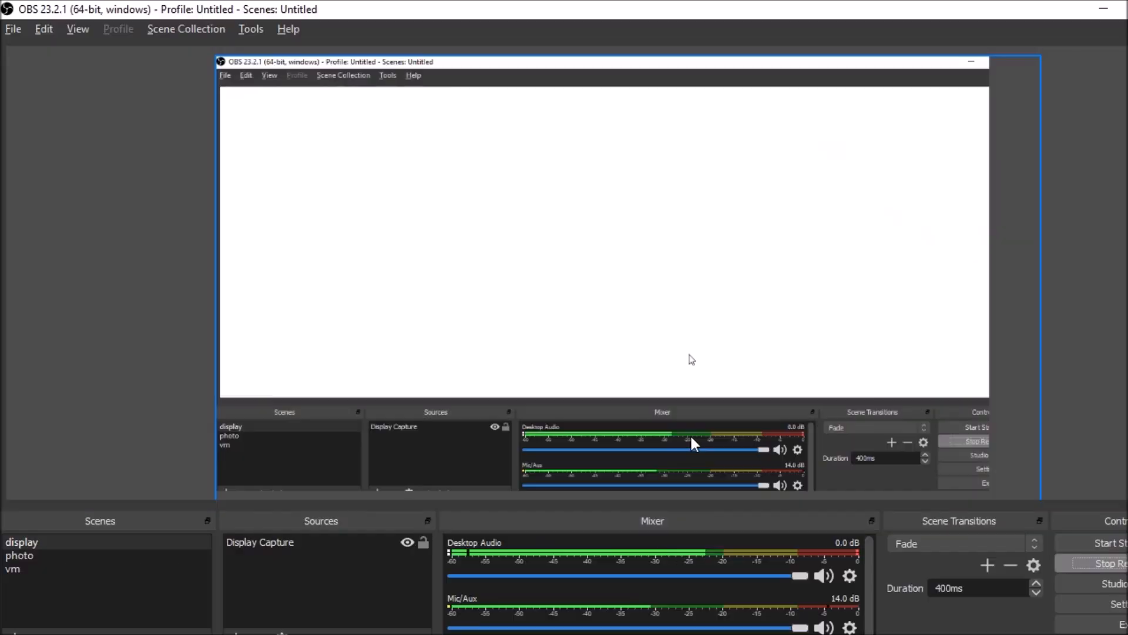
{"action": "key", "text": "alt+Tab"}
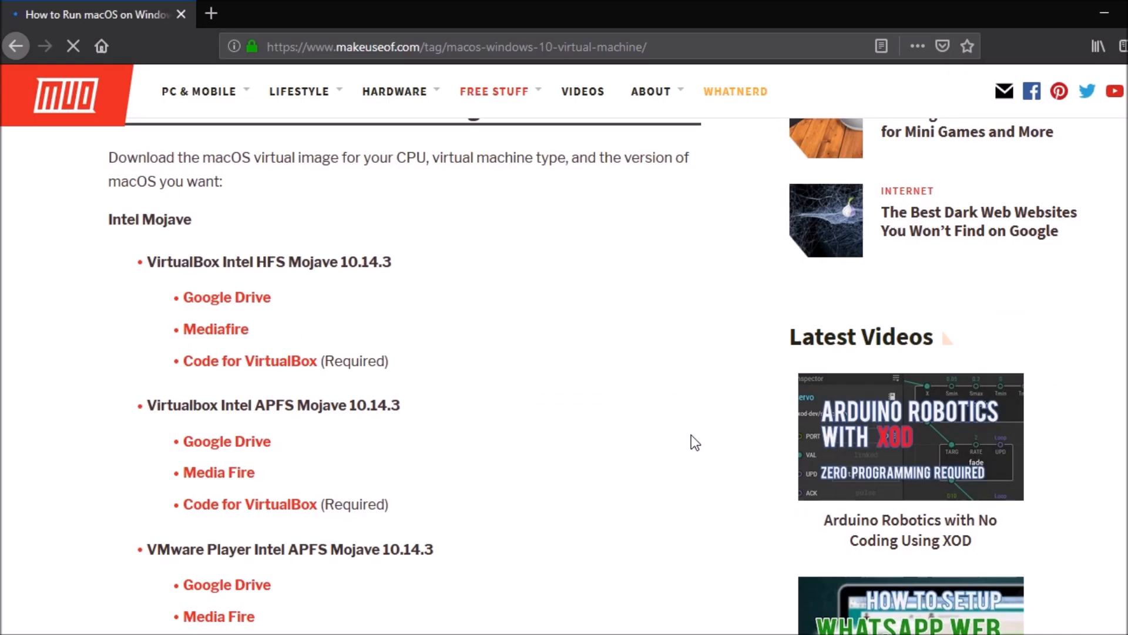
{"action": "key", "text": "alt+Tab"}
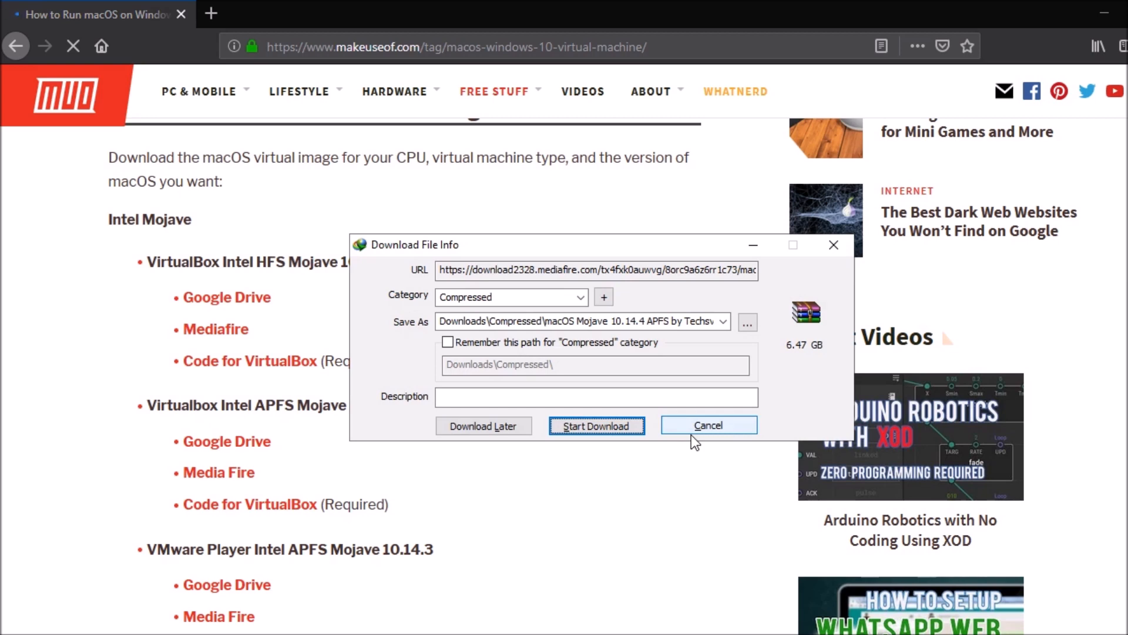
{"action": "left_click", "coordinate": [691, 434]}
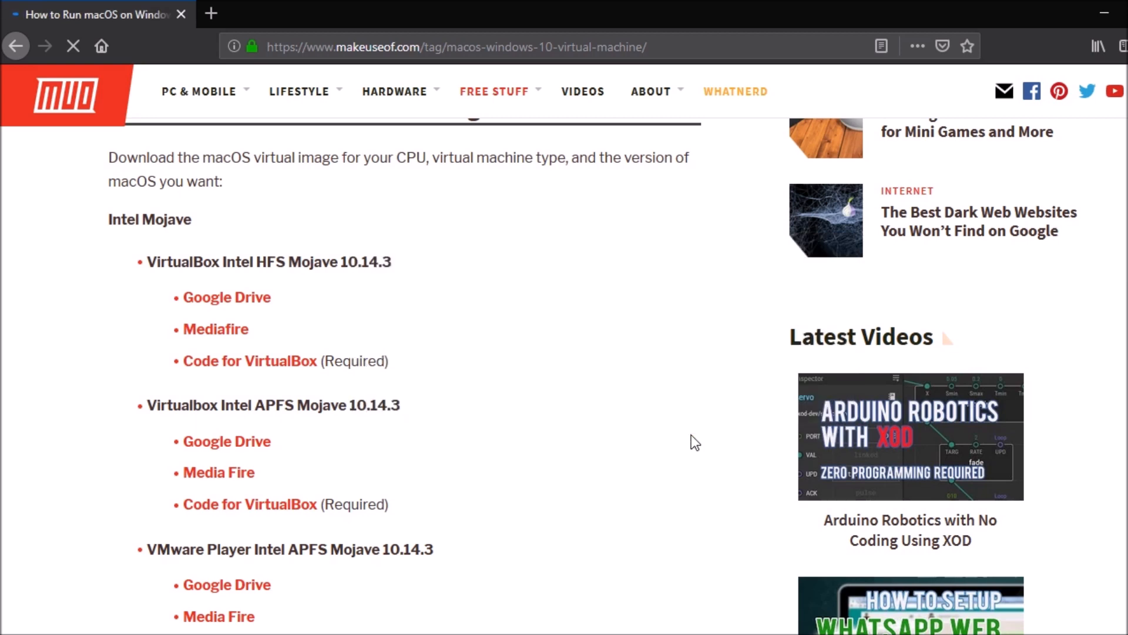
Switch to Internet Download Manager, remove the macOS Mojave 10.14.4 entry from its download list, and close the program.
{"action": "key", "text": "super"}
{"action": "type", "text": "in"}
{"action": "key", "text": "Return"}
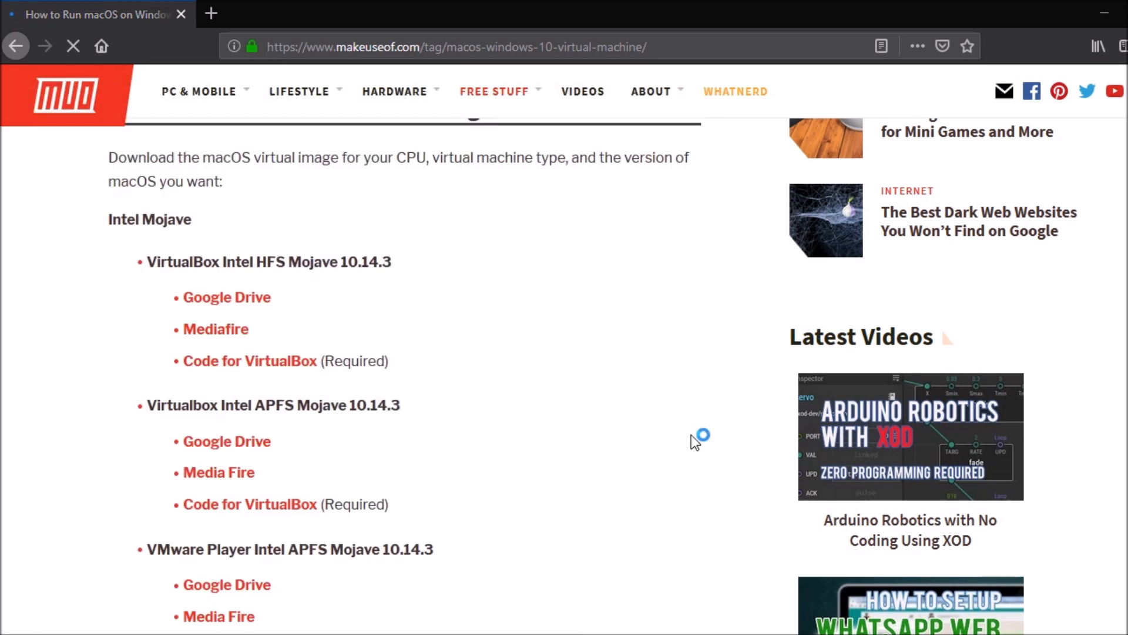
{"action": "key", "text": "Down"}
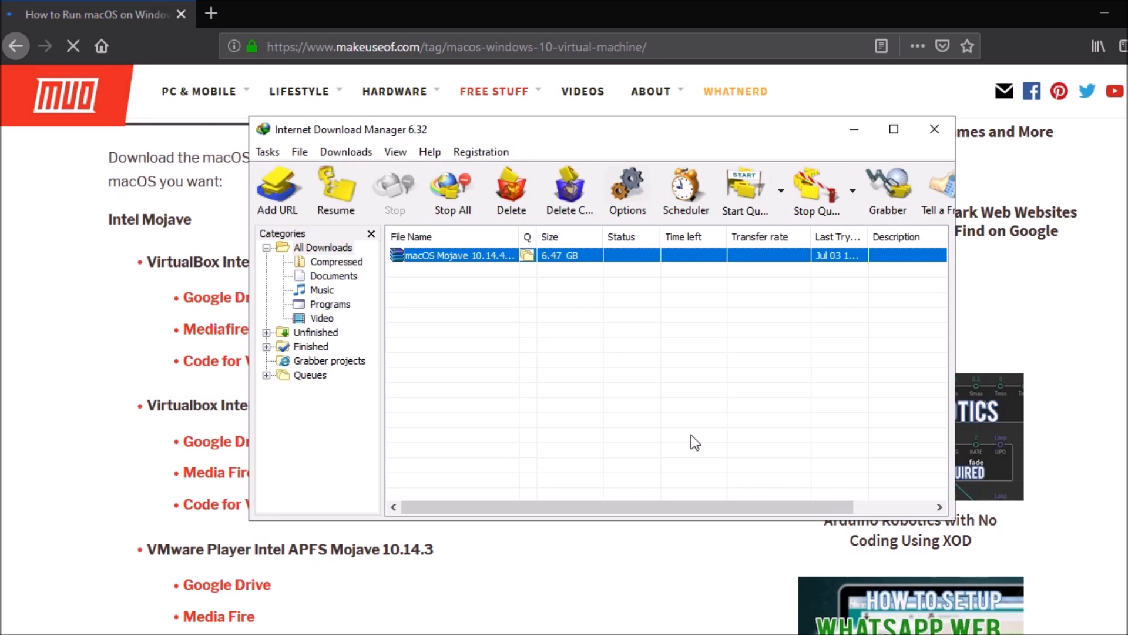
{"action": "key", "text": "Delete"}
{"action": "key", "text": "alt+F4"}
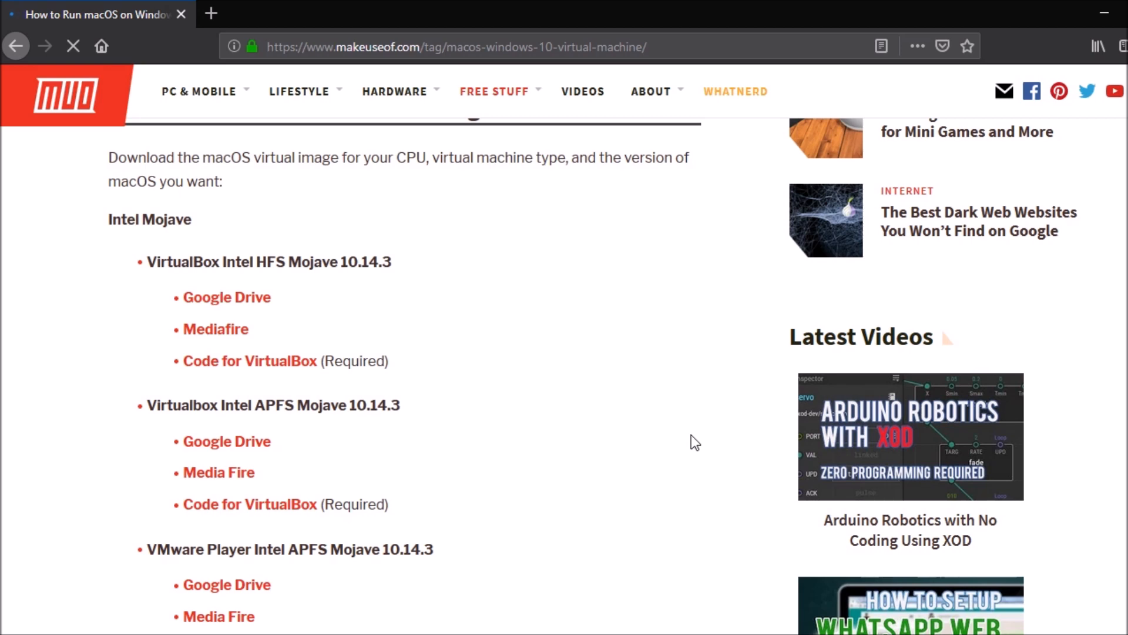
In the article, move to the VMware Player Patch Tool link under VMware Player Intel APFS Mojave 10.14.3.
{"action": "key", "text": "Tab"}
{"action": "key", "text": "Tab"}
{"action": "key", "text": "Tab"}
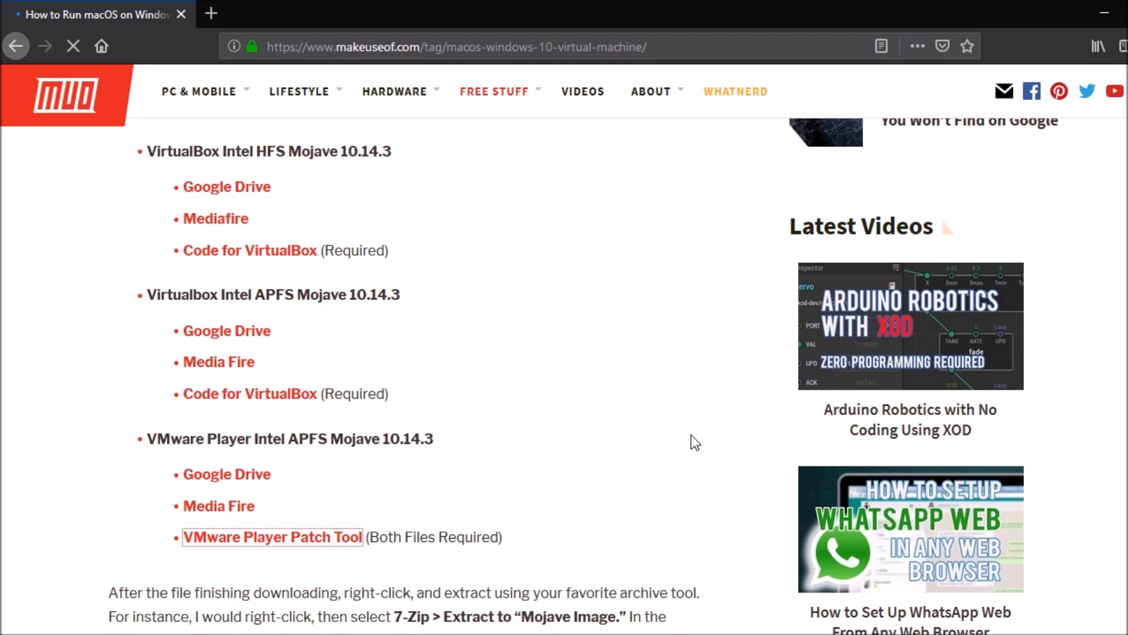
{"action": "scroll", "coordinate": [692, 436], "scroll_direction": "down", "scroll_amount": 3}
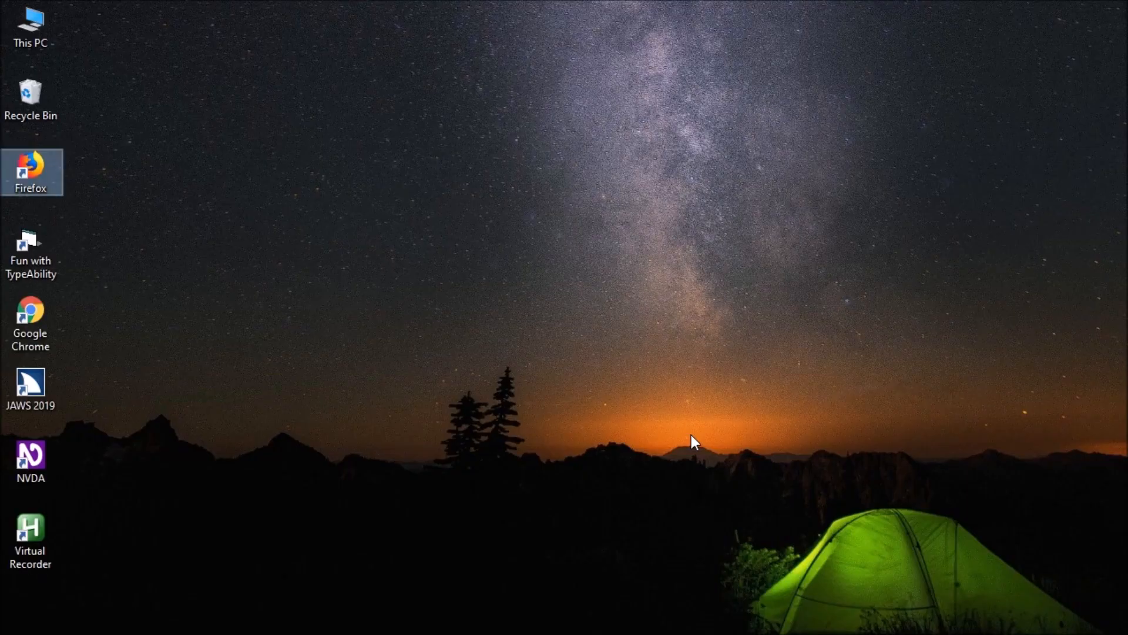
From the desktop, open This PC in File Explorer and go into the data (D:) drive.
{"action": "left_click", "coordinate": [938, 353]}
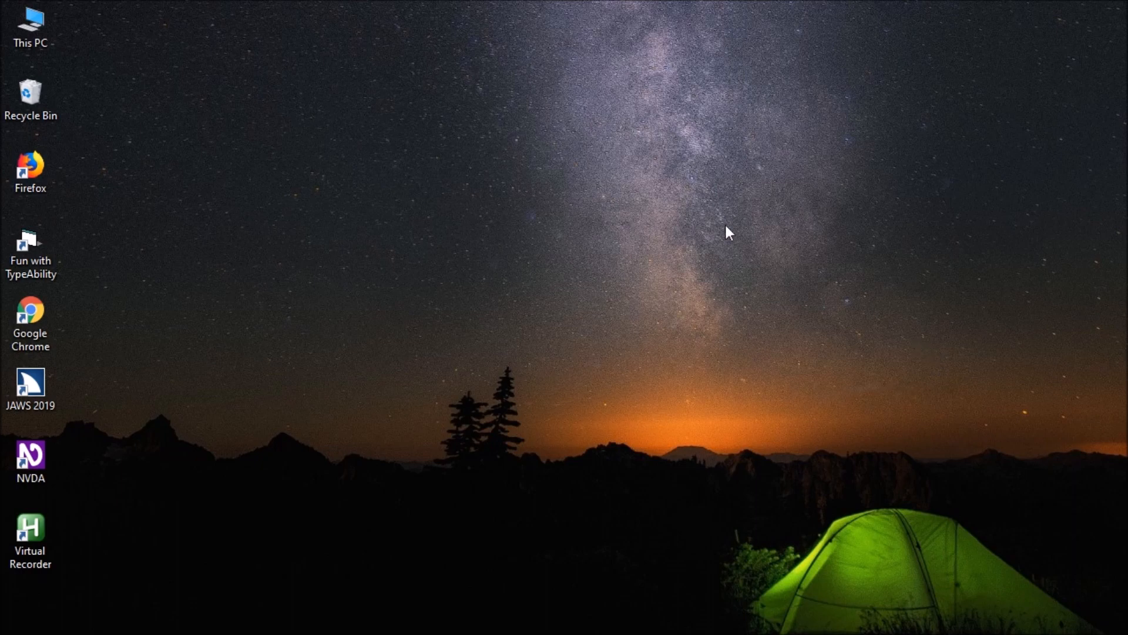
{"action": "key", "text": "f"}
{"action": "key", "text": "f"}
{"action": "key", "text": "t"}
{"action": "key", "text": "Return"}
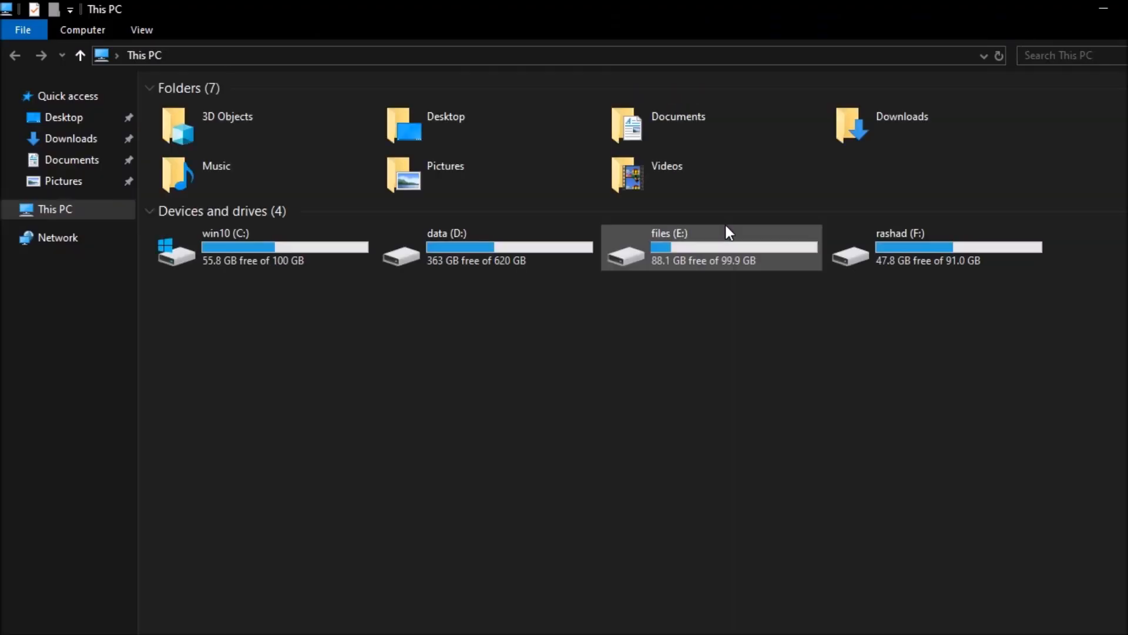
{"action": "key", "text": "d"}
{"action": "key", "text": "Return"}
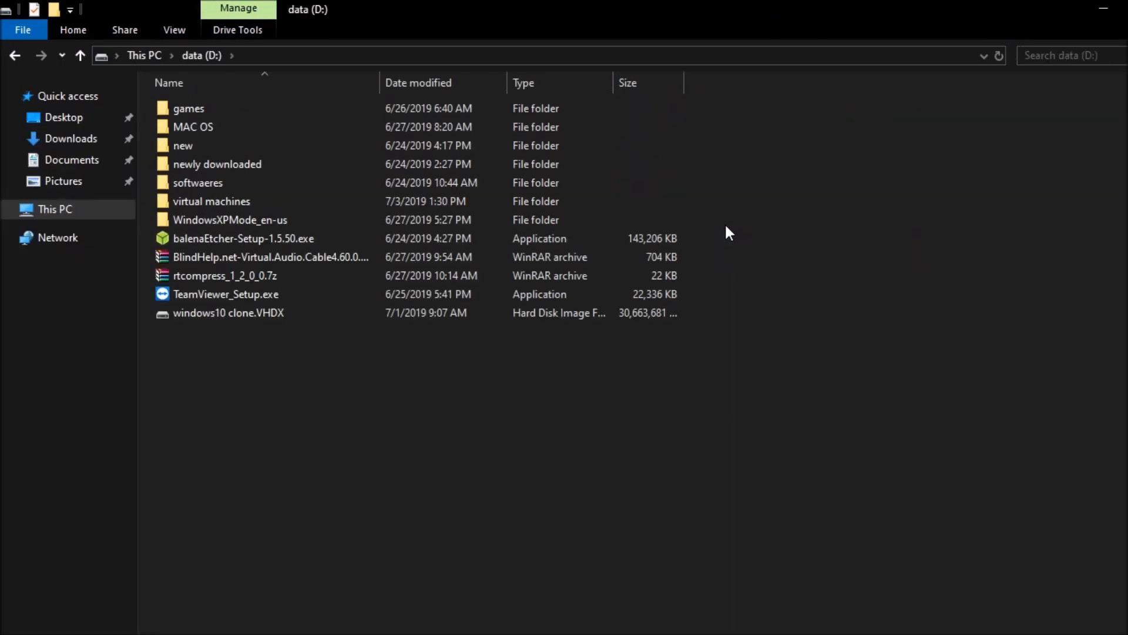
Open the MAC OS folder and its MAC OS virtual disk subfolder, and select macOS.vmdk.
{"action": "key", "text": "m"}
{"action": "key", "text": "Return"}
{"action": "key", "text": "m"}
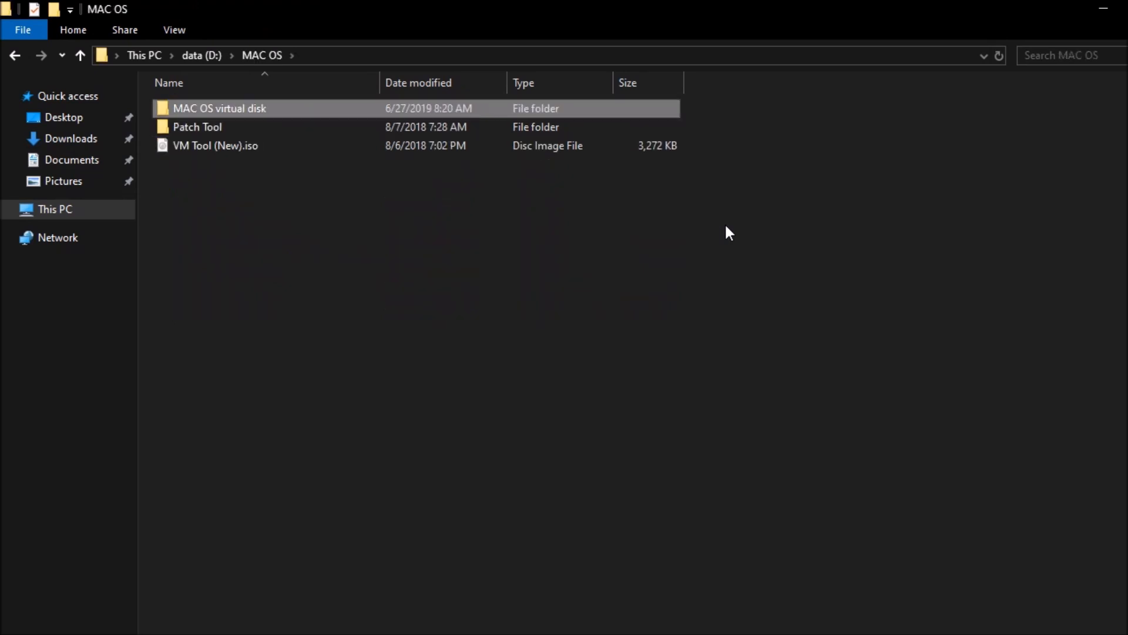
{"action": "key", "text": "Return"}
{"action": "key", "text": "m"}
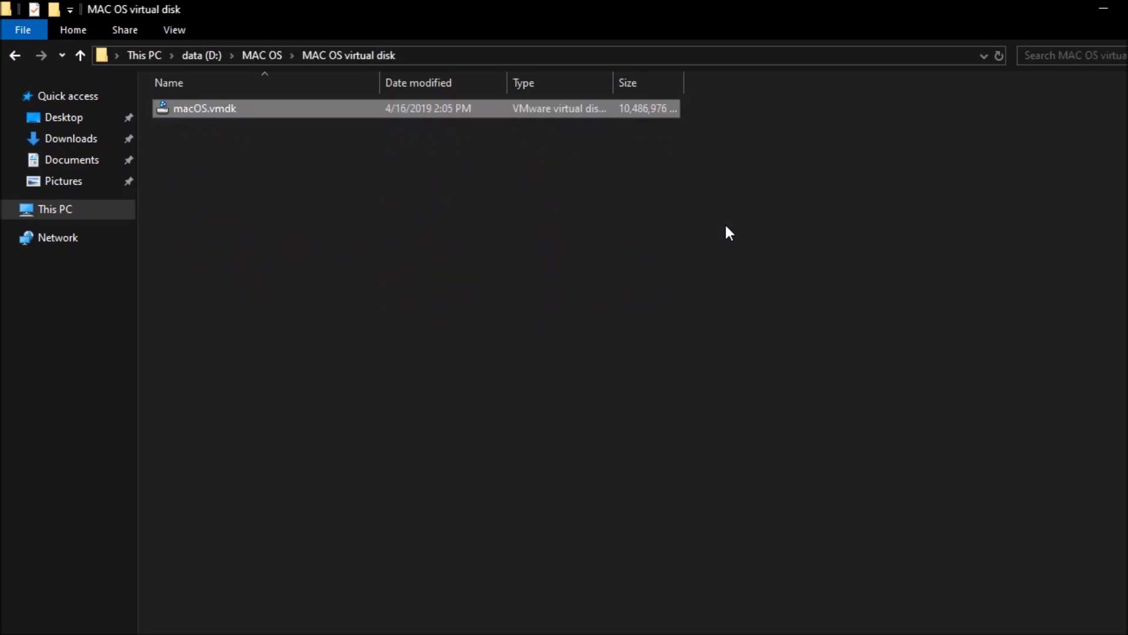
Bring up the delete prompt for macOS.vmdk without deleting it, and go back to the MAC OS folder to review Patch Tool and VM Tool (New).iso.
{"action": "key", "text": "shift+Delete"}
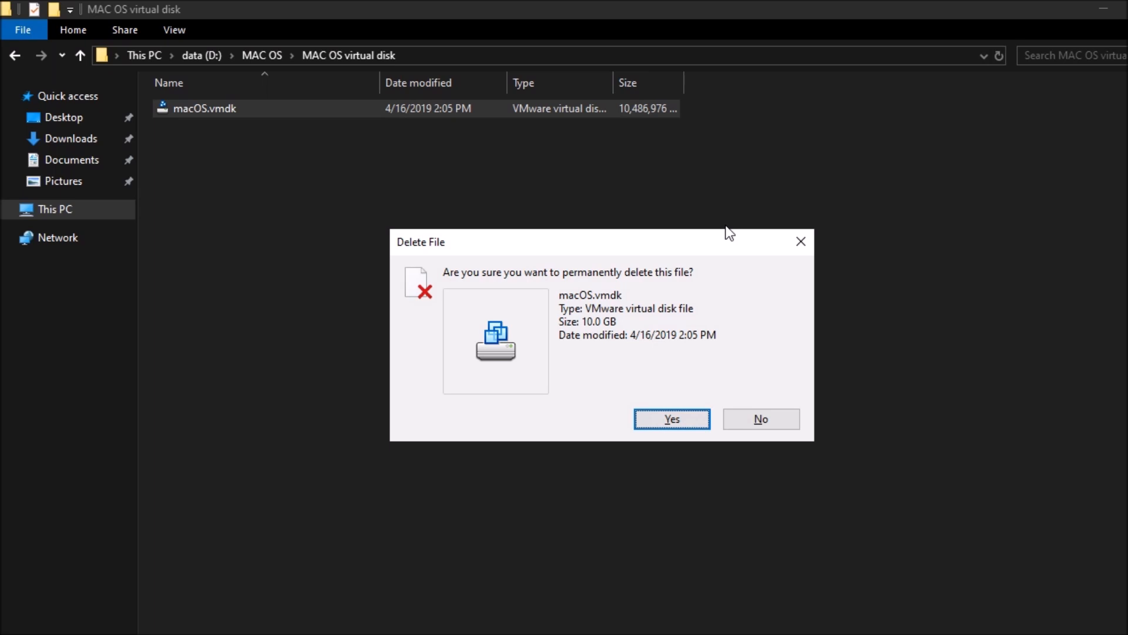
{"action": "key", "text": "Return"}
{"action": "key", "text": "BackSpace"}
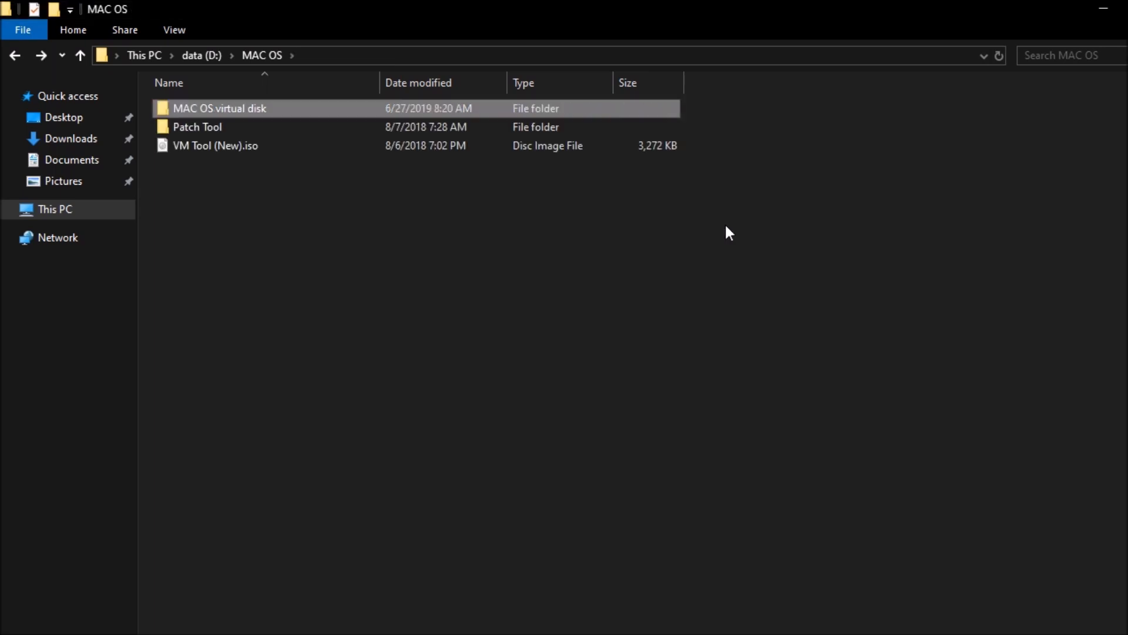
{"action": "key", "text": "Down"}
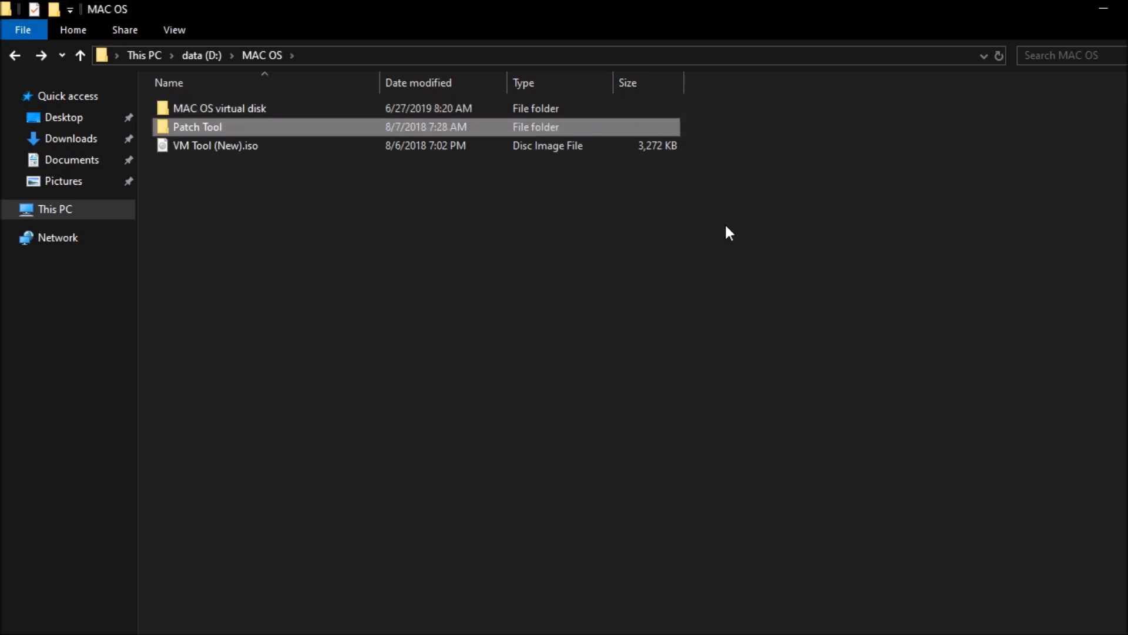
{"action": "key", "text": "Down"}
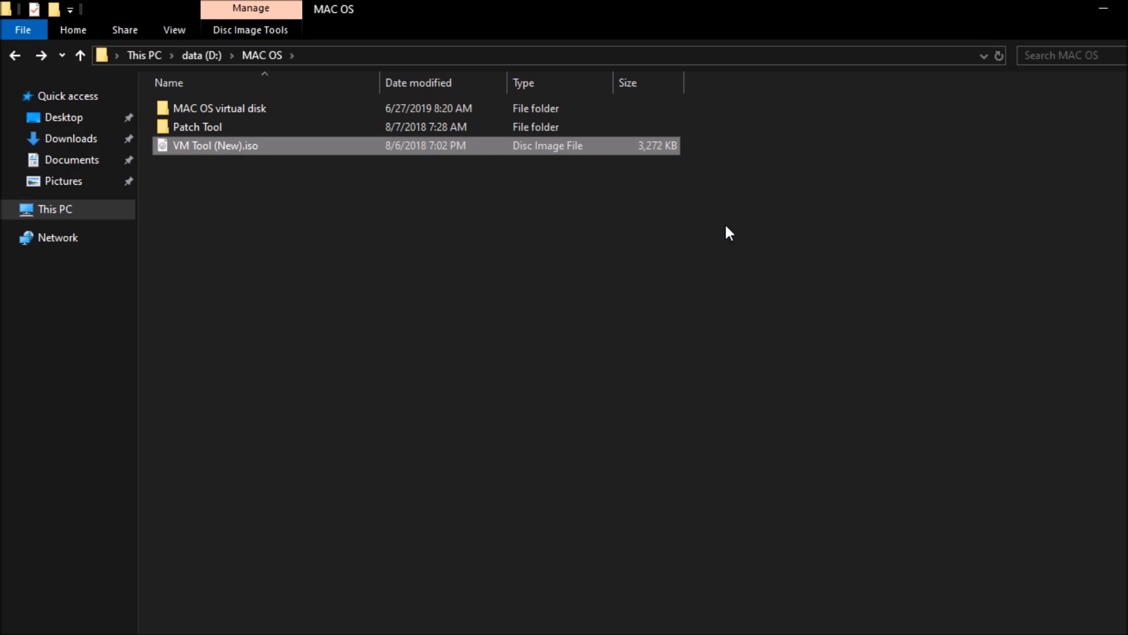
Return to the desktop and reopen the MAC OS folder on the data (D:) drive through This PC.
{"action": "key", "text": "super+d"}
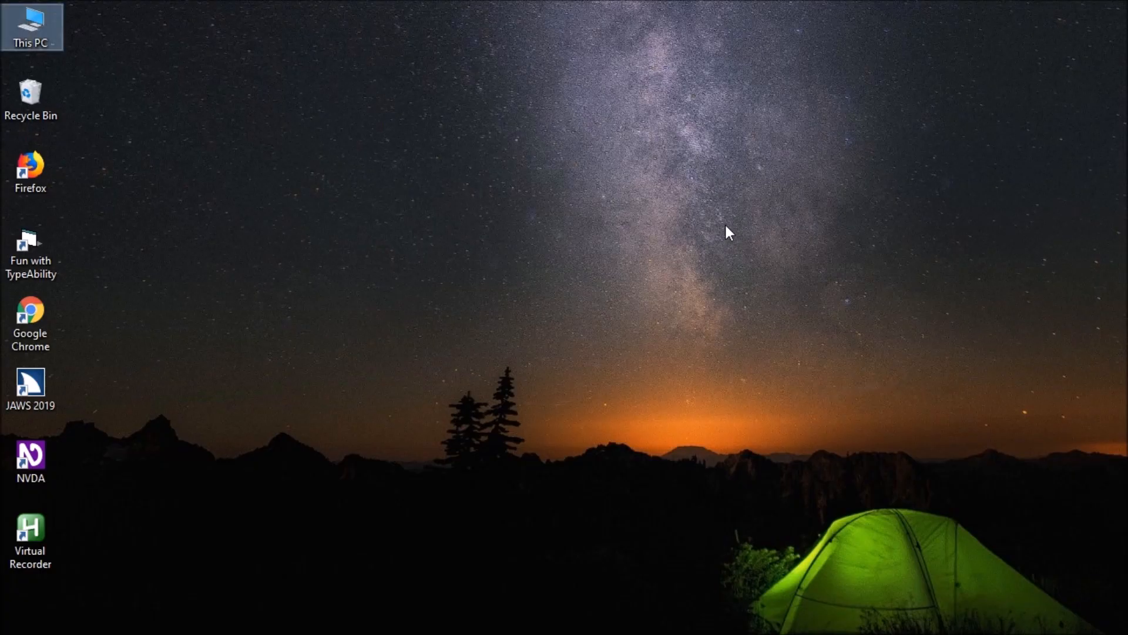
{"action": "key", "text": "Return"}
{"action": "key", "text": "Right"}
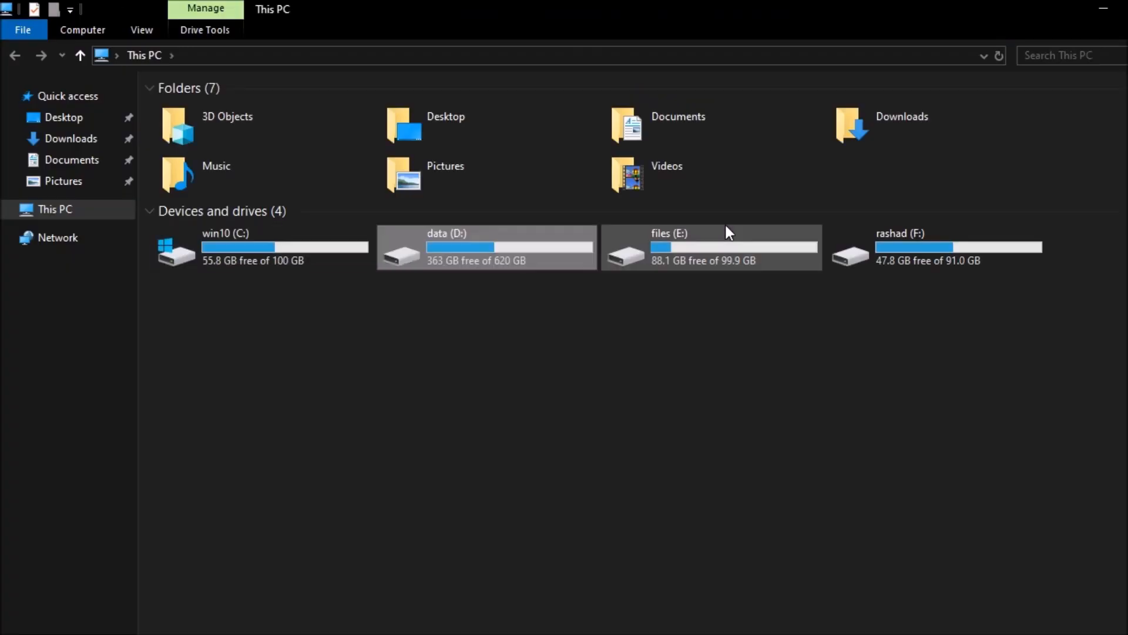
{"action": "key", "text": "Return"}
{"action": "key", "text": "v"}
{"action": "key", "text": "Home"}
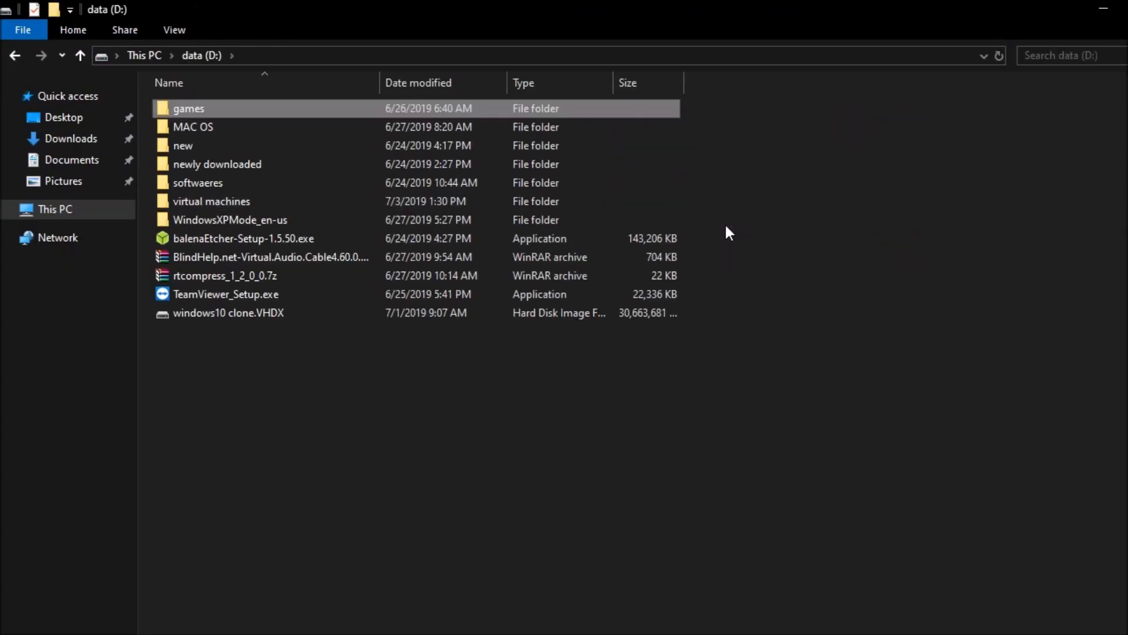
{"action": "key", "text": "Down"}
{"action": "key", "text": "Return"}
{"action": "key", "text": "Down"}
{"action": "key", "text": "Down"}
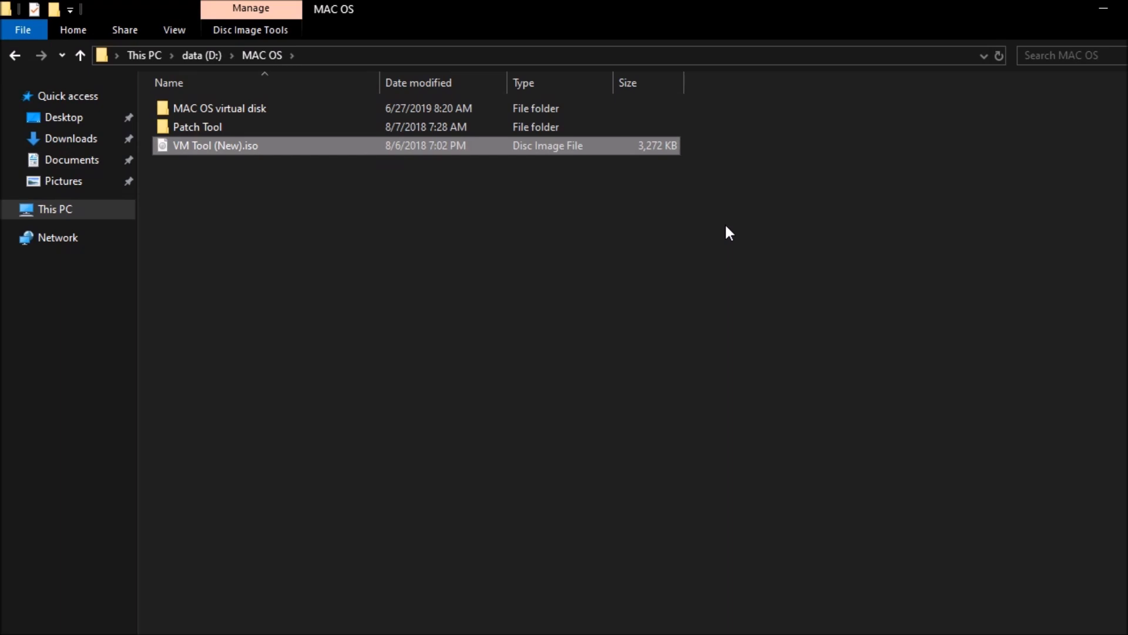
Open the Patch Tool folder and the unlocker210 folder inside it.
{"action": "key", "text": "Up"}
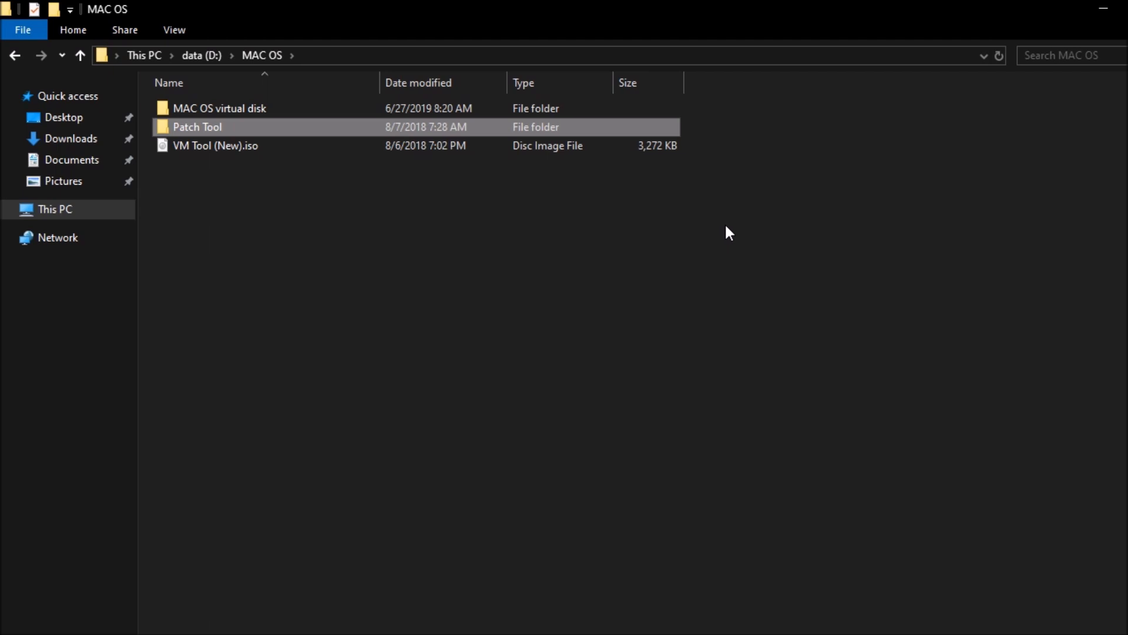
{"action": "key", "text": "Return"}
{"action": "key", "text": "Down"}
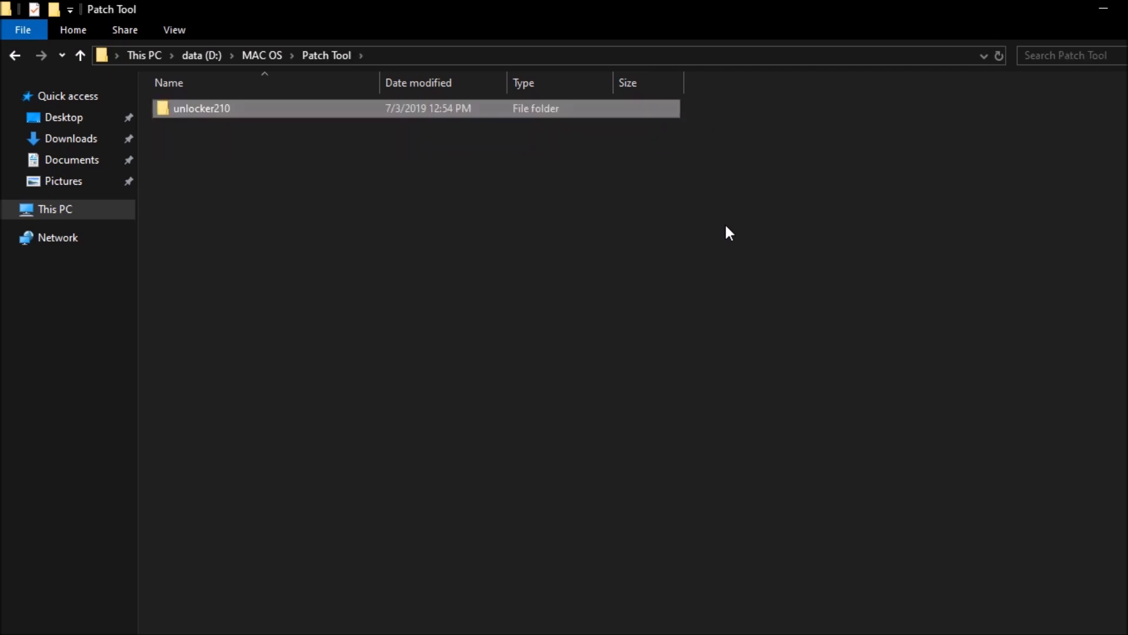
{"action": "key", "text": "Return"}
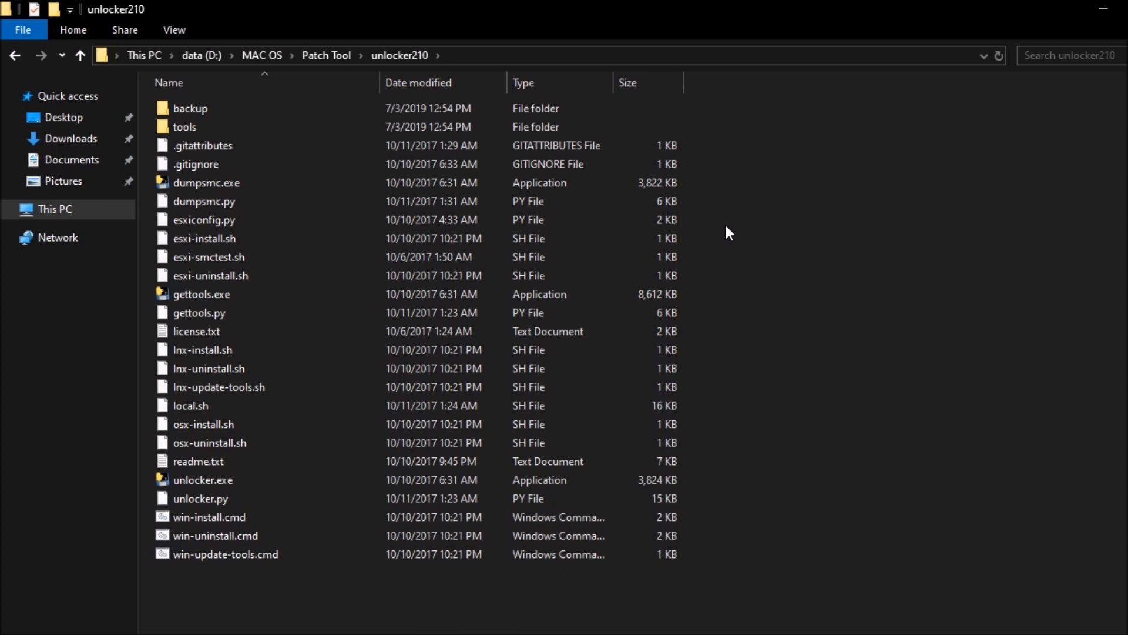
Run win-install.cmd from the unlocker210 folder as administrator.
{"action": "key", "text": "w"}
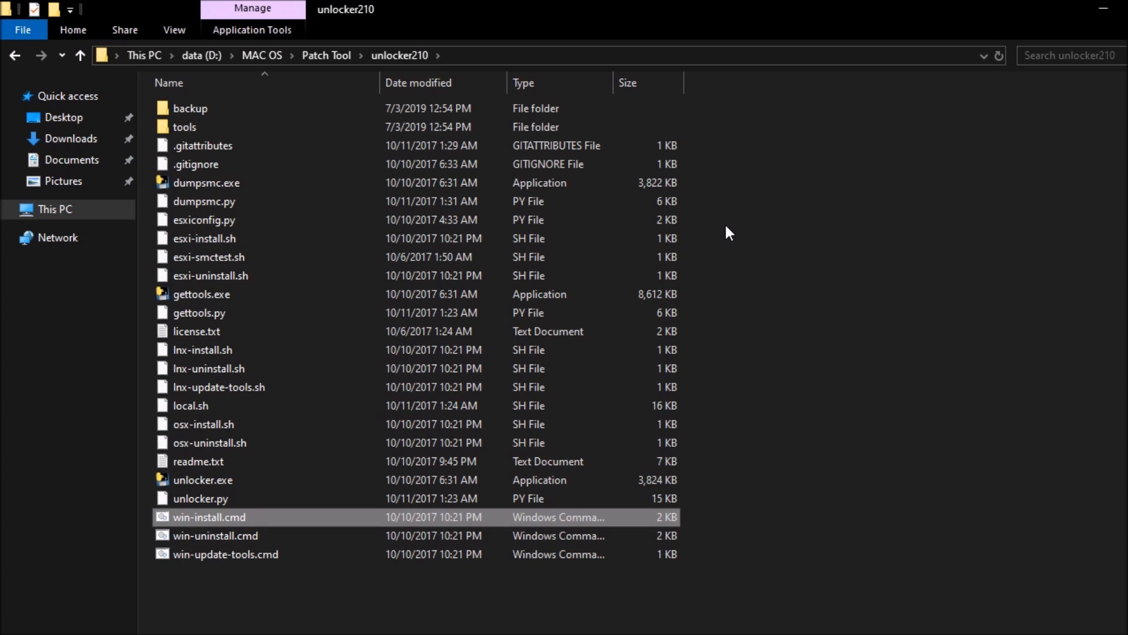
{"action": "key", "text": "shift+F10"}
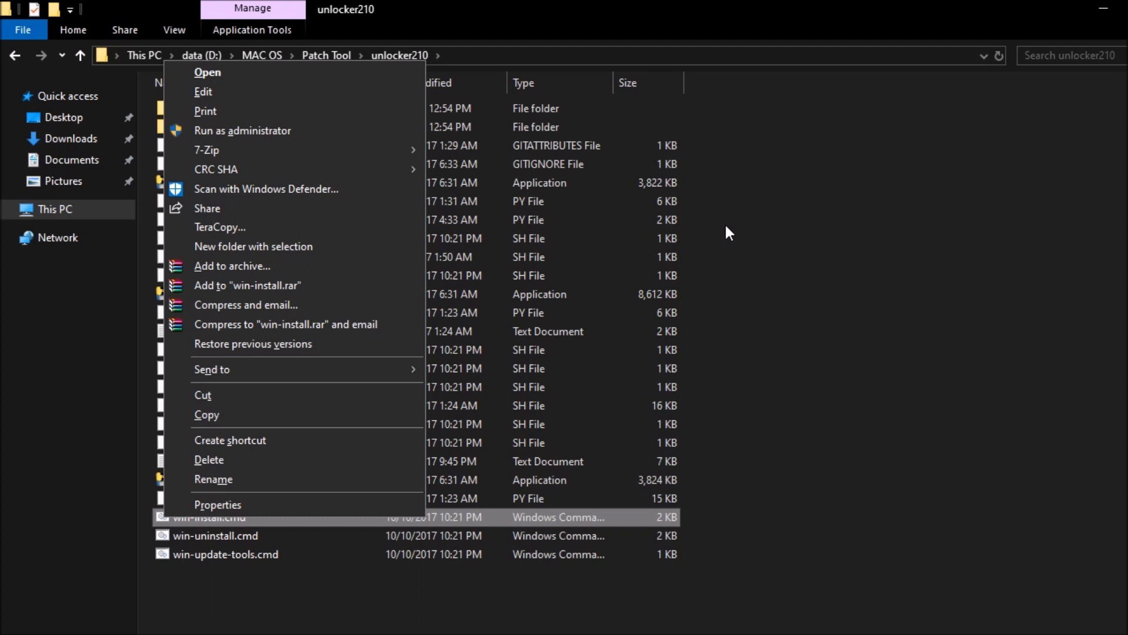
{"action": "key", "text": "Down"}
{"action": "key", "text": "Down"}
{"action": "key", "text": "Down"}
{"action": "key", "text": "Down"}
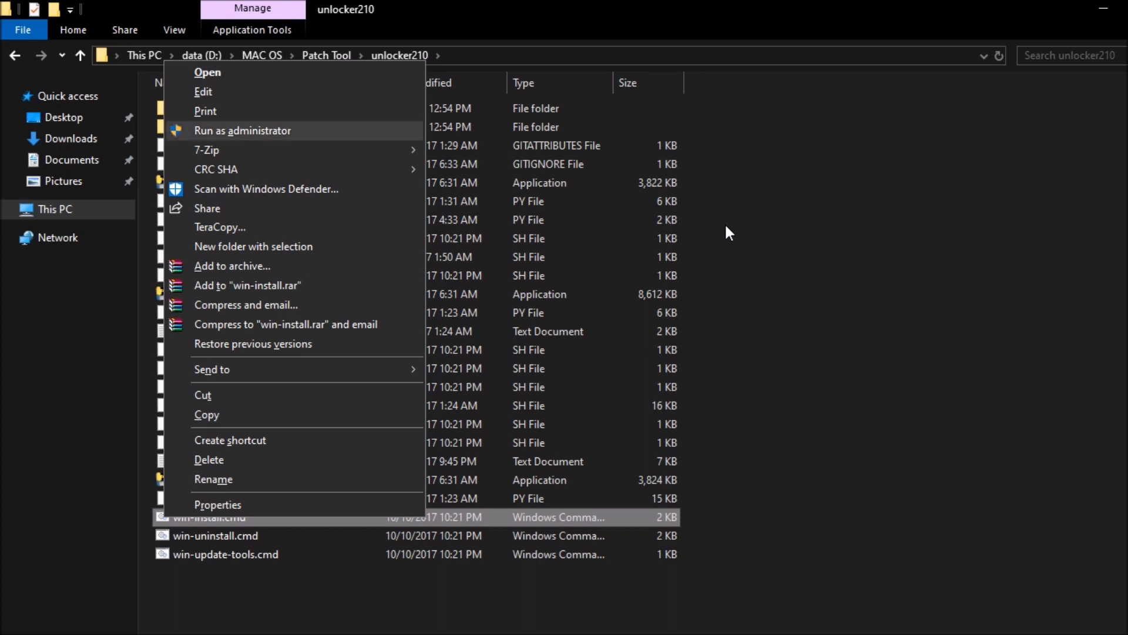
{"action": "key", "text": "Return"}
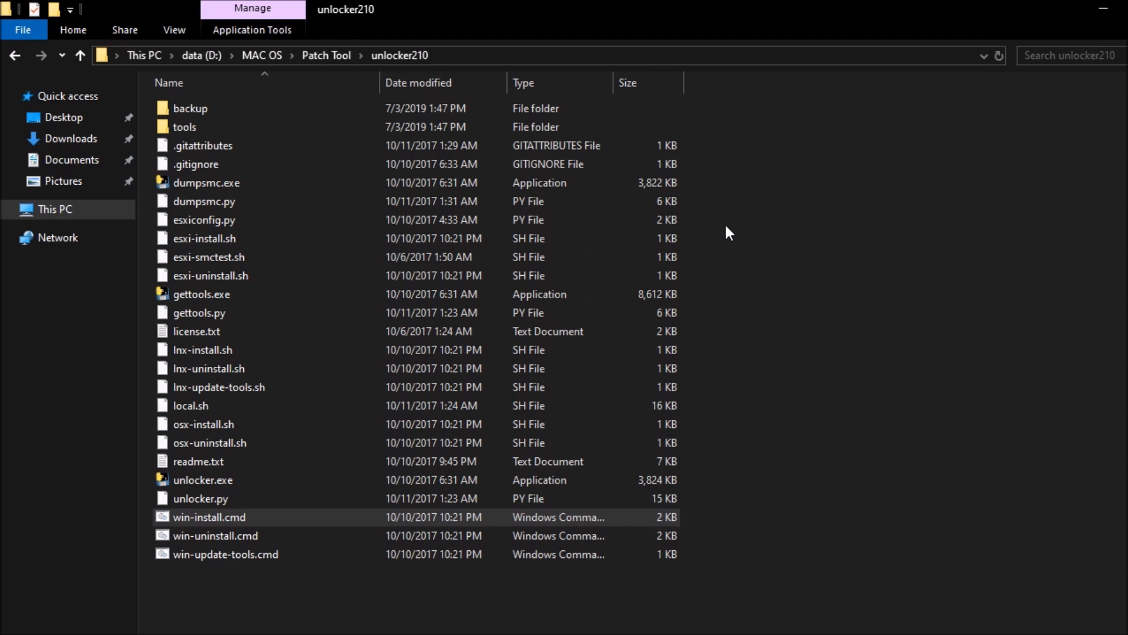
Leave the unlocker210 folder and close its File Explorer window to return to the desktop.
{"action": "left_click", "coordinate": [726, 226]}
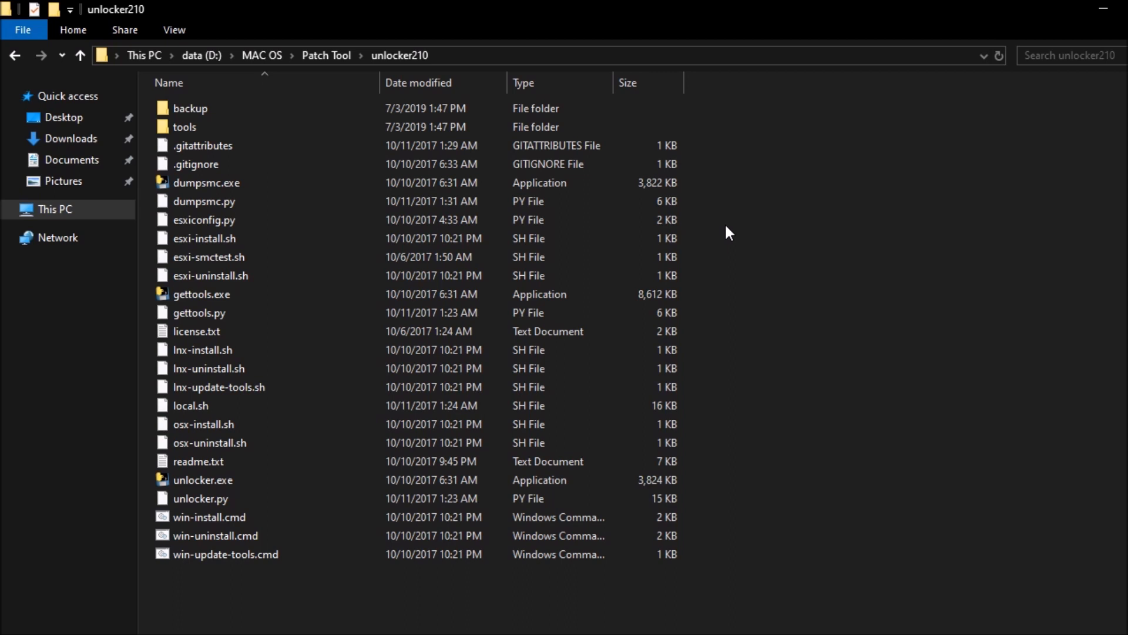
{"action": "key", "text": "End"}
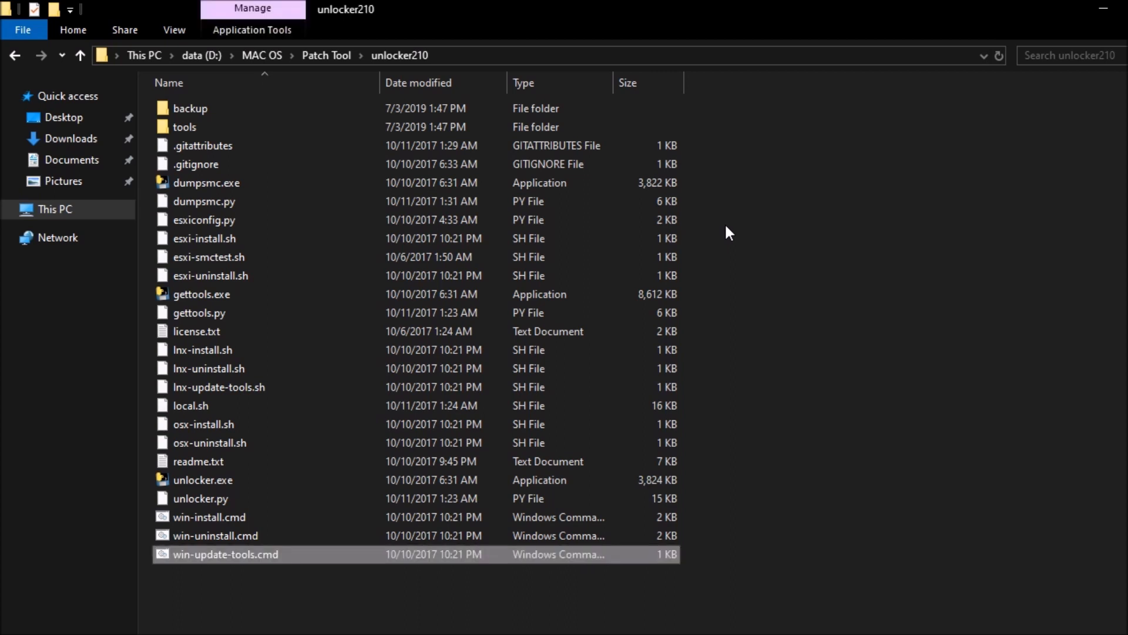
{"action": "key", "text": "alt+Up"}
{"action": "key", "text": "alt+F4"}
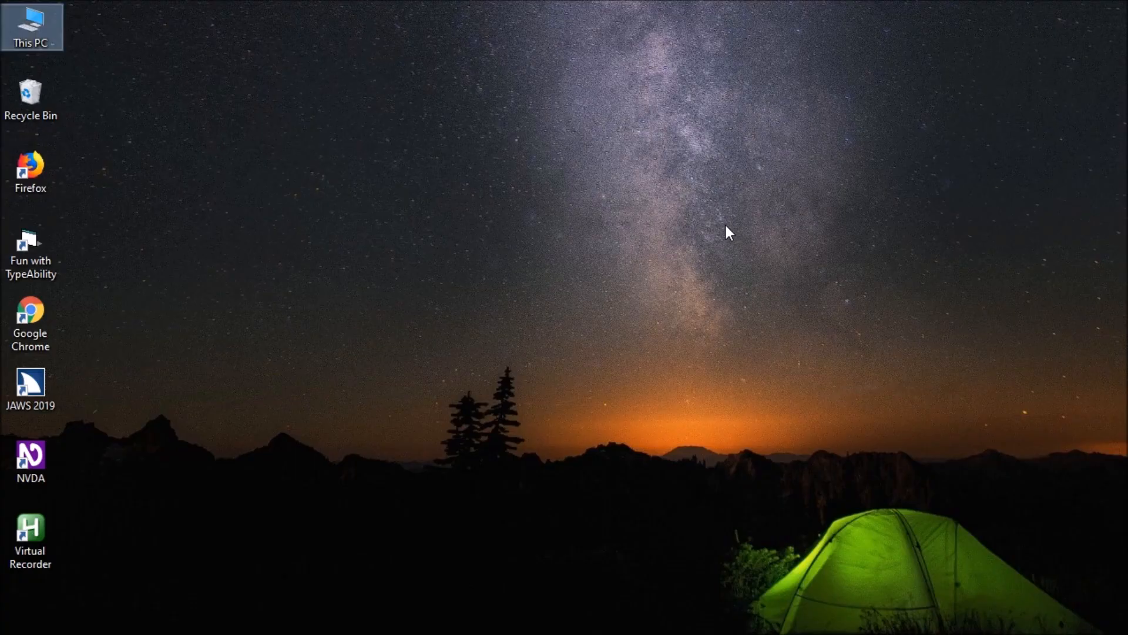
Find VMware Workstation 15 Player through the Windows search with "vm" and launch it.
{"action": "key", "text": "super"}
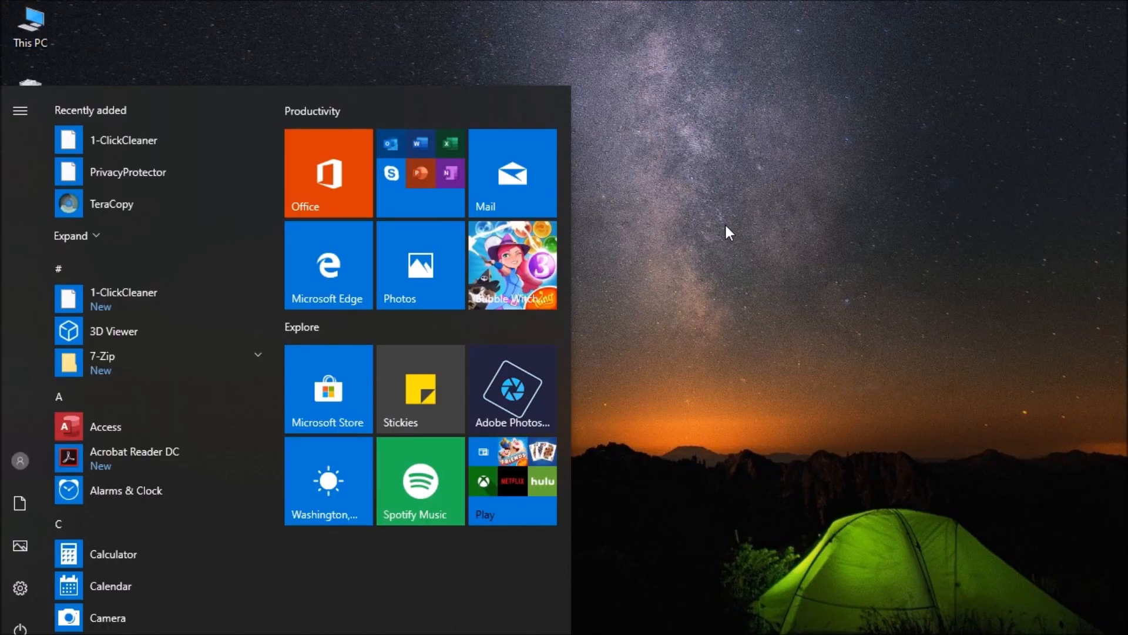
{"action": "type", "text": "vm"}
{"action": "key", "text": "Return"}
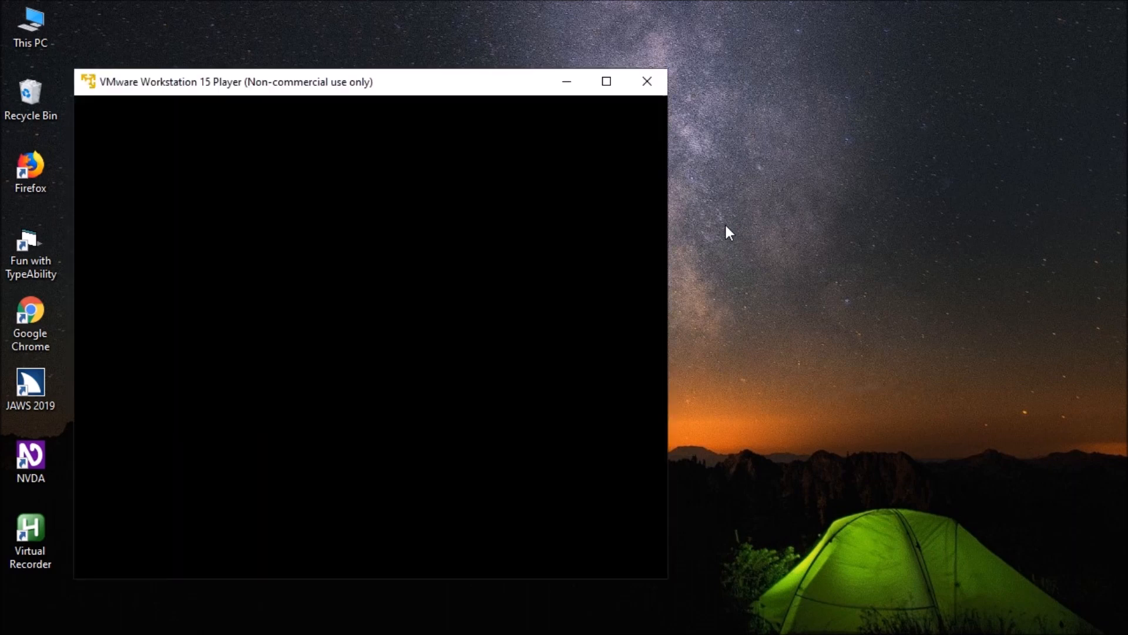
Start a new virtual machine, choosing to install the operating system later.
{"action": "key", "text": "super+Up"}
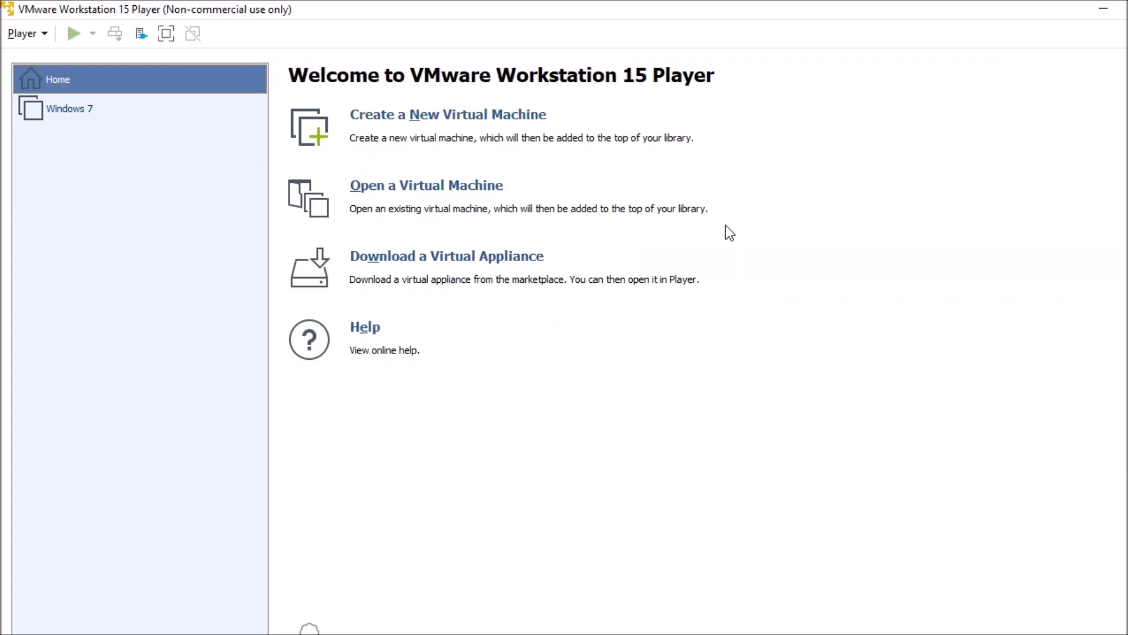
{"action": "key", "text": "Down"}
{"action": "key", "text": "Up"}
{"action": "key", "text": "Down"}
{"action": "key", "text": "Up"}
{"action": "key", "text": "ctrl+n"}
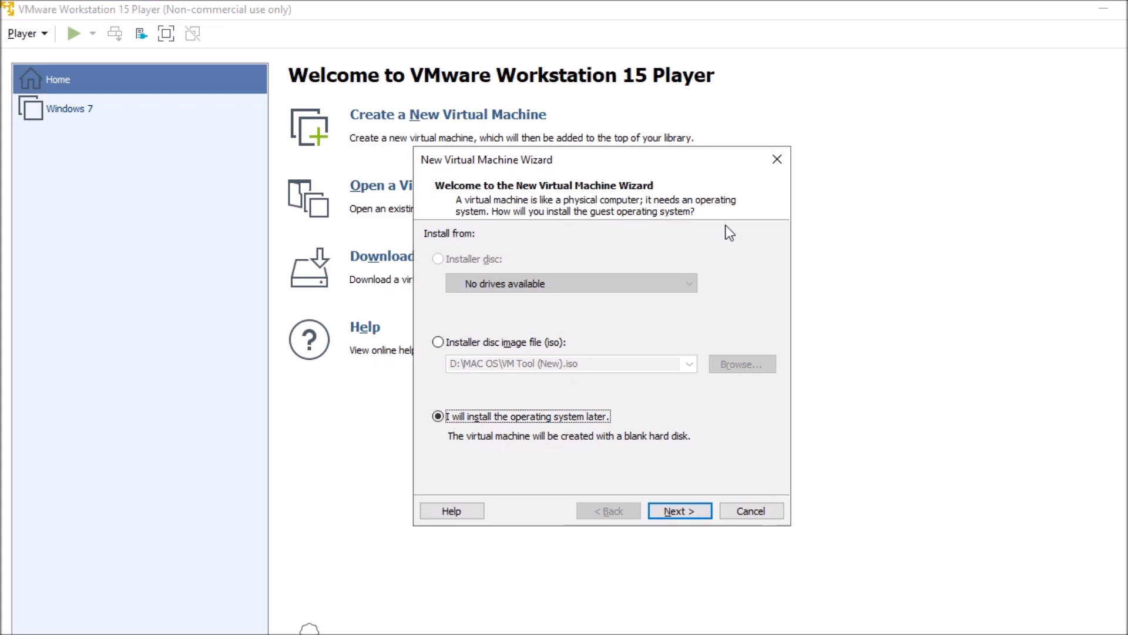
{"action": "key", "text": "Tab"}
{"action": "key", "text": "Tab"}
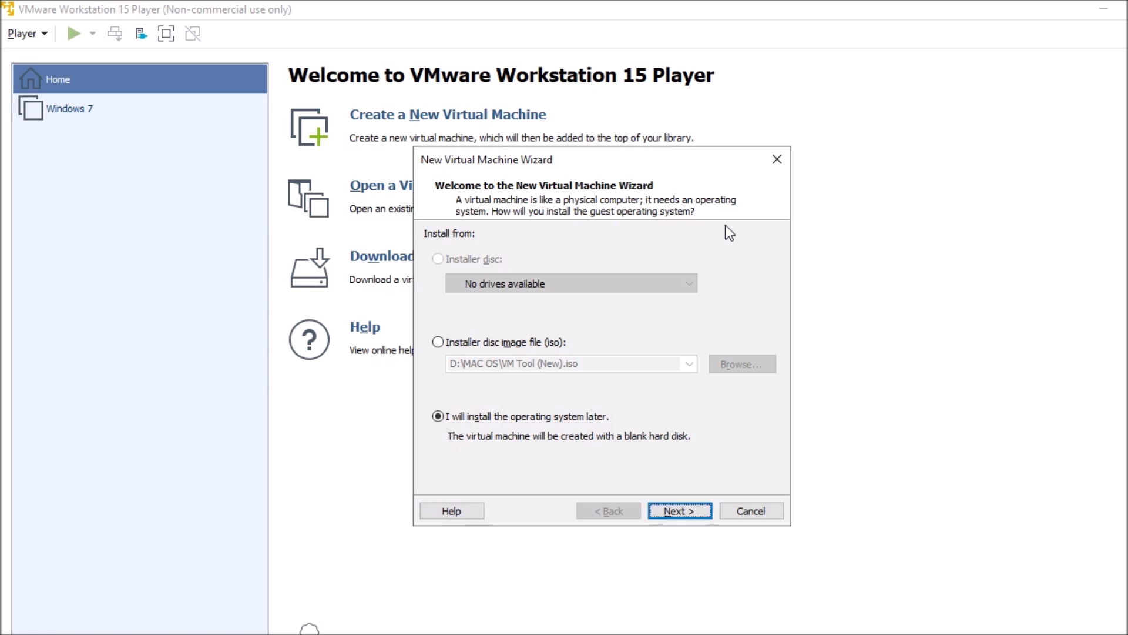
{"action": "key", "text": "Return"}
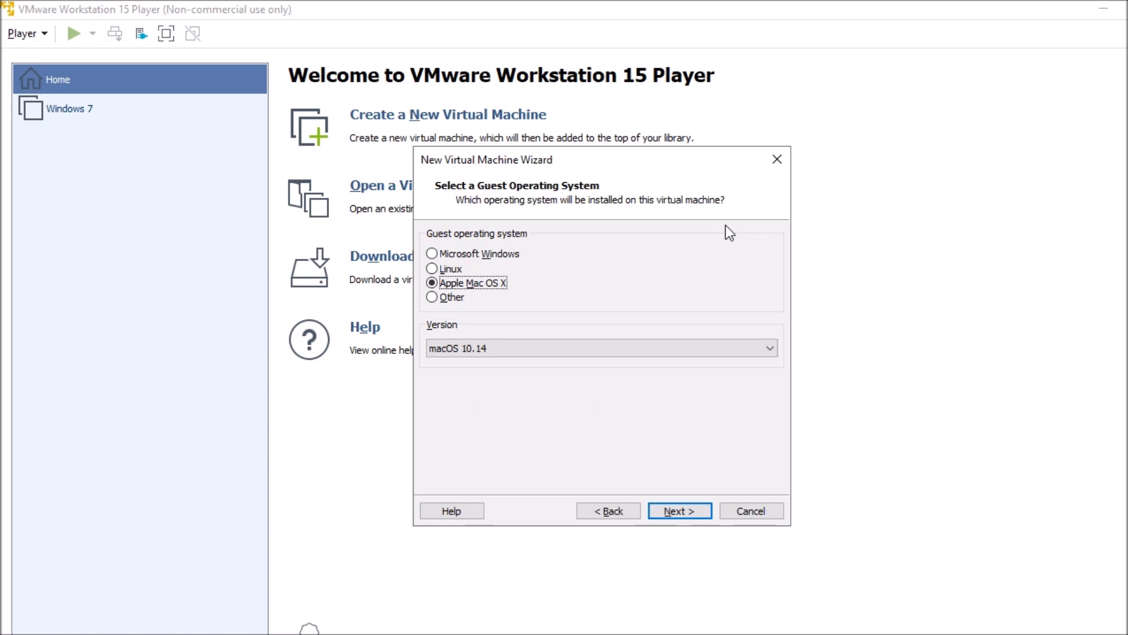
Accept Apple Mac OS X as the guest operating system with version macOS 10.14.
{"action": "key", "text": "Tab"}
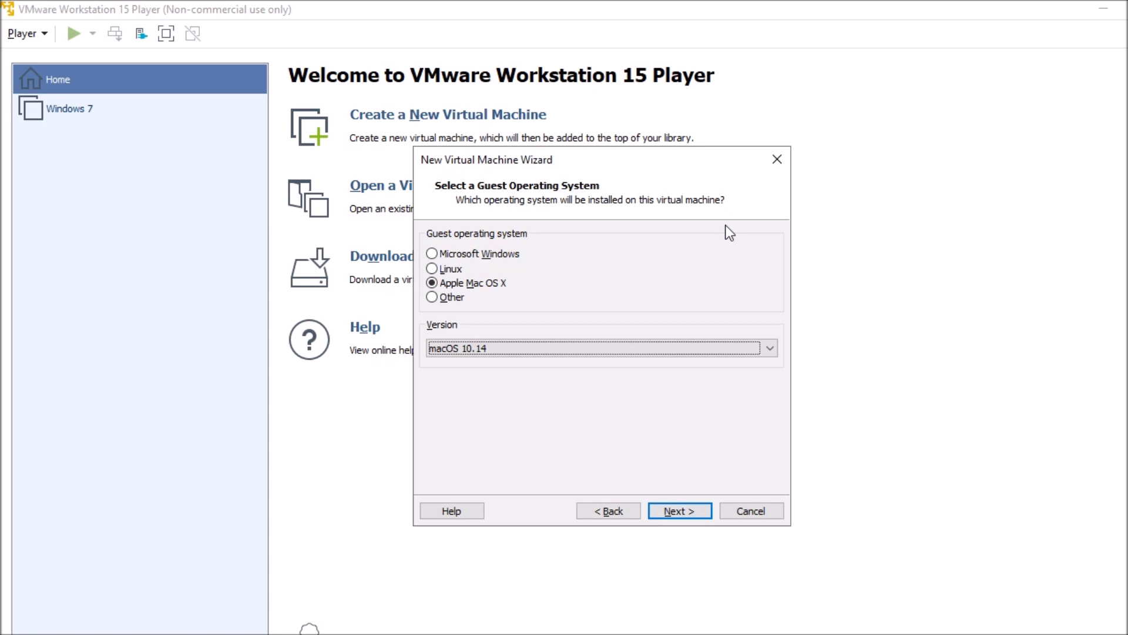
{"action": "key", "text": "Tab"}
{"action": "key", "text": "Tab"}
{"action": "key", "text": "Tab"}
{"action": "key", "text": "Return"}
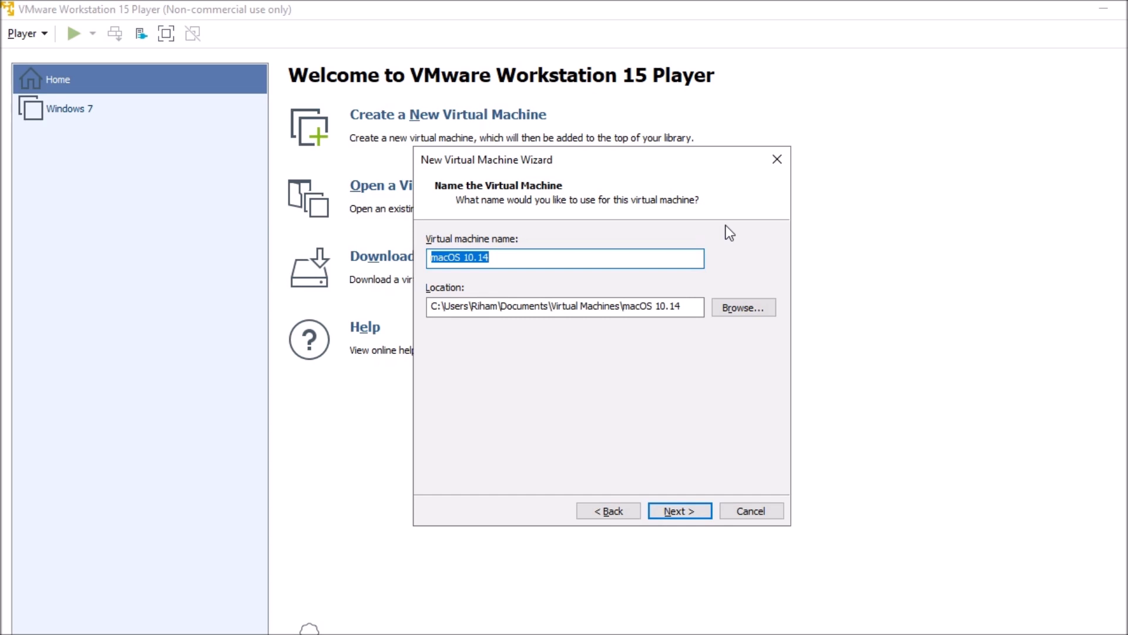
Browse for the virtual machine's location and select the "virtual machines" folder on the D: drive.
{"action": "key", "text": "Tab"}
{"action": "key", "text": "Tab"}
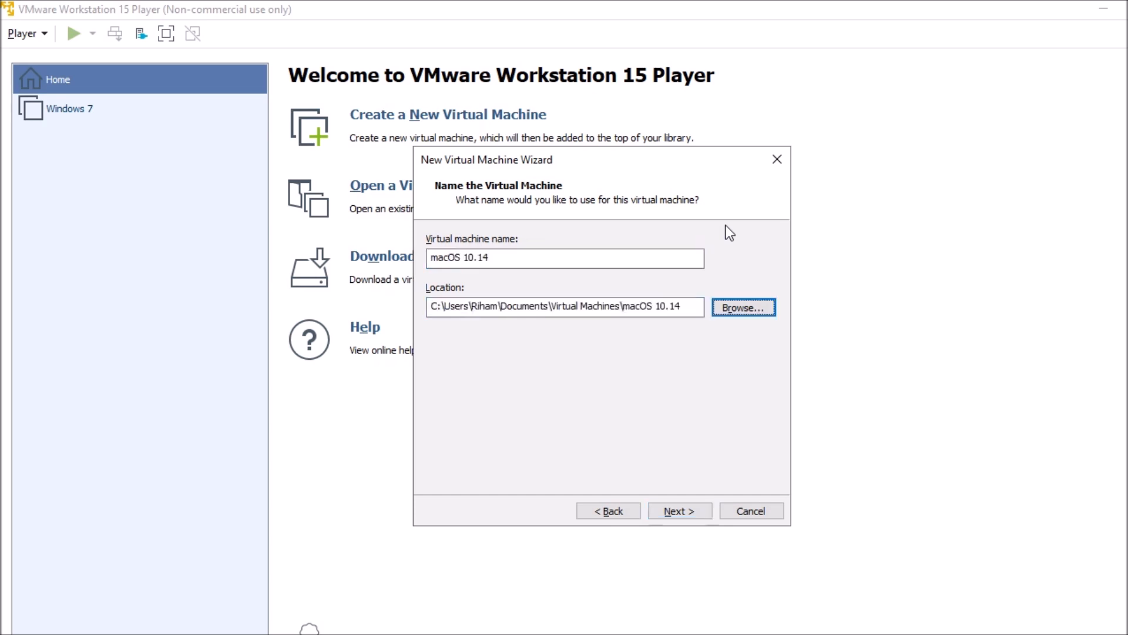
{"action": "key", "text": "Return"}
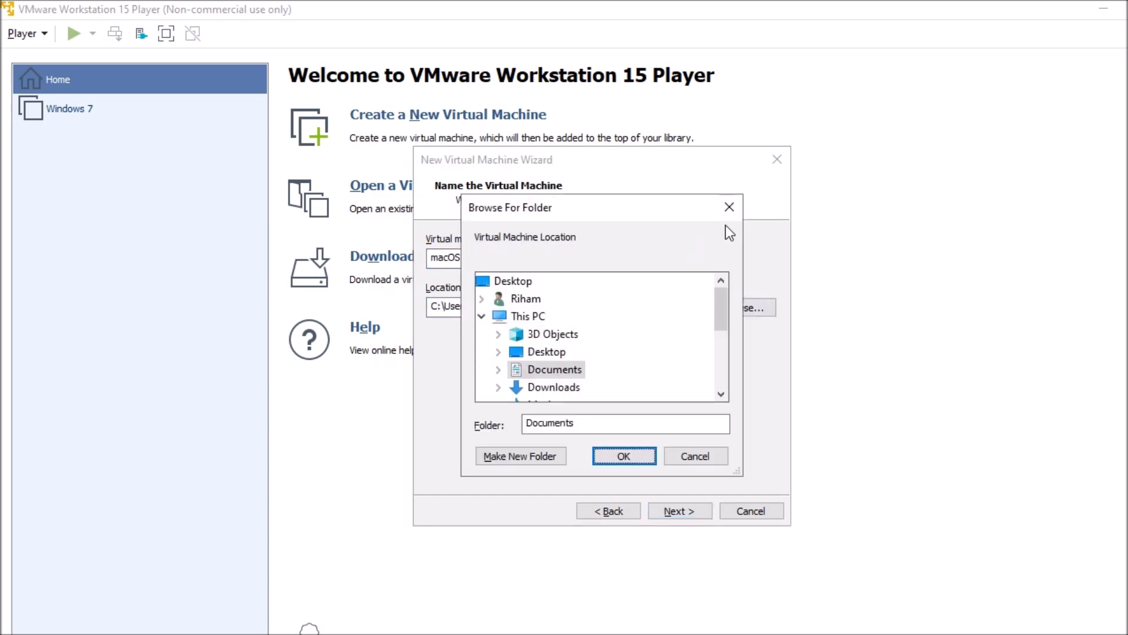
{"action": "key", "text": "shift+Tab"}
{"action": "key", "text": "shift+Tab"}
{"action": "key", "text": "shift+Tab"}
{"action": "key", "text": "Left"}
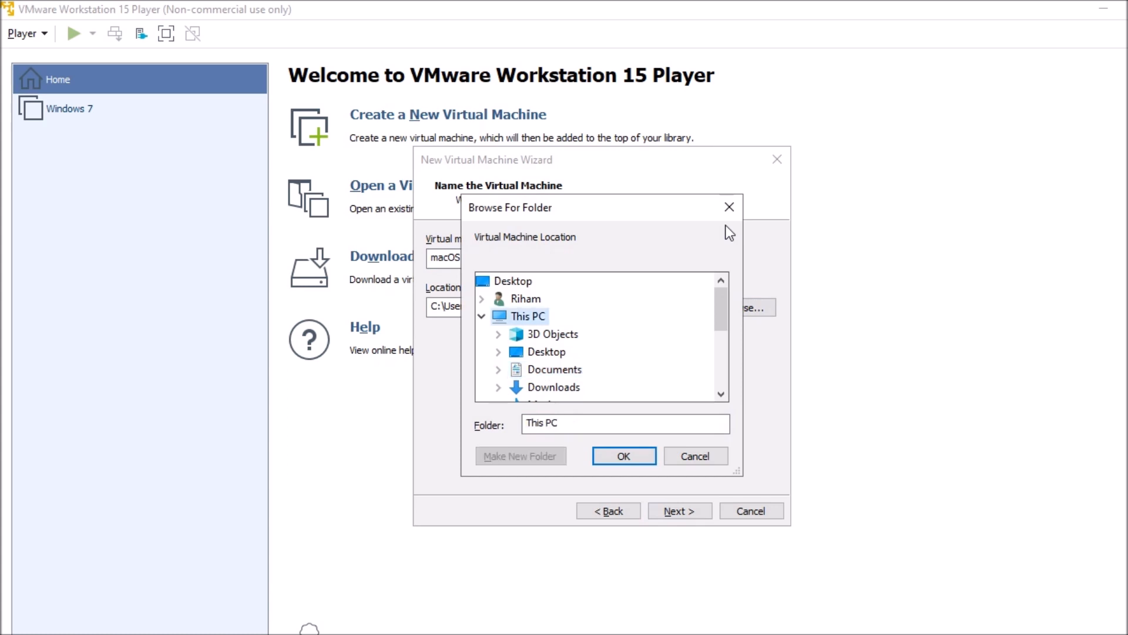
{"action": "key", "text": "Down"}
{"action": "key", "text": "w"}
{"action": "key", "text": "Down"}
{"action": "key", "text": "Right"}
{"action": "key", "text": "v"}
{"action": "key", "text": "Right"}
{"action": "key", "text": "Down"}
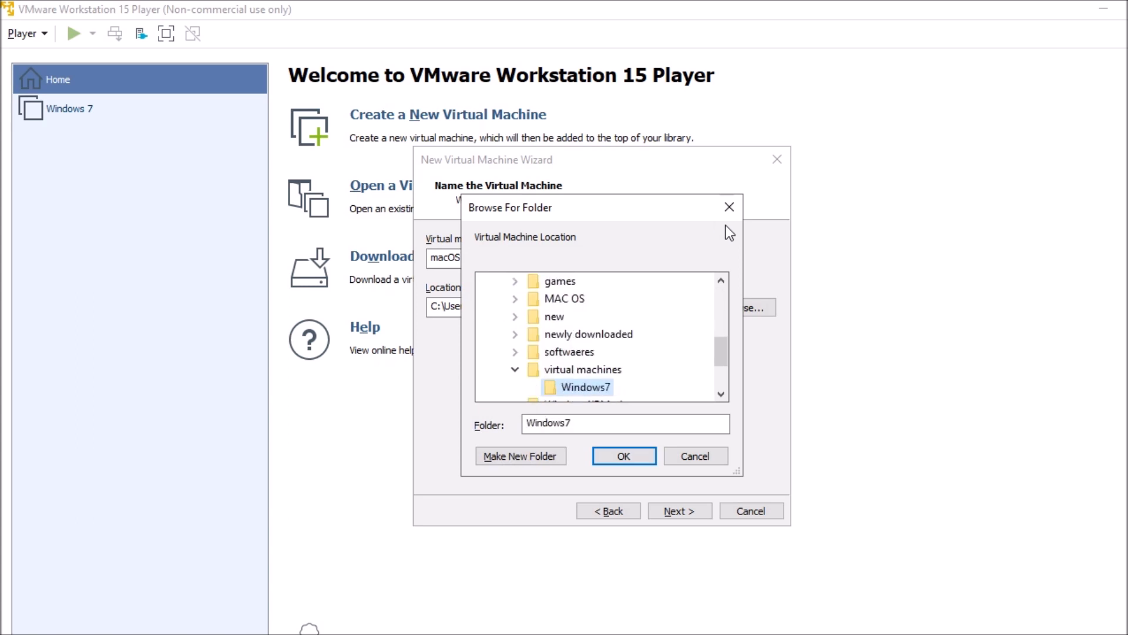
{"action": "key", "text": "Up"}
Create a "mac os" folder inside "virtual machines" and accept it as the location, keeping the name macOS 10.14.
{"action": "key", "text": "alt+m"}
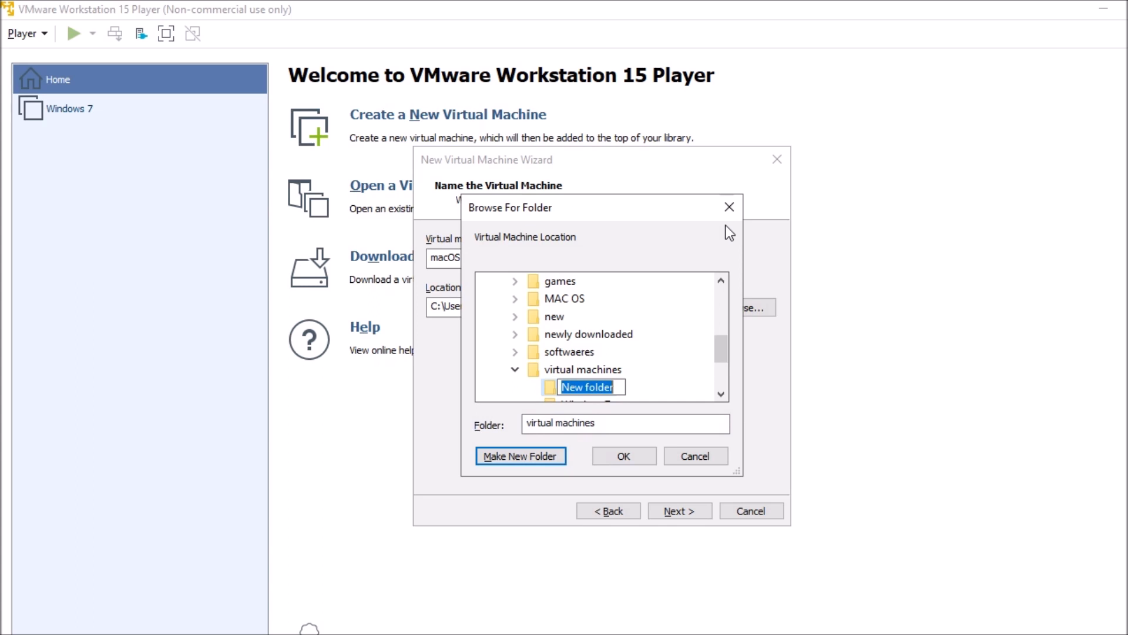
{"action": "type", "text": "M"}
{"action": "key", "text": "BackSpace"}
{"action": "type", "text": "mac os"}
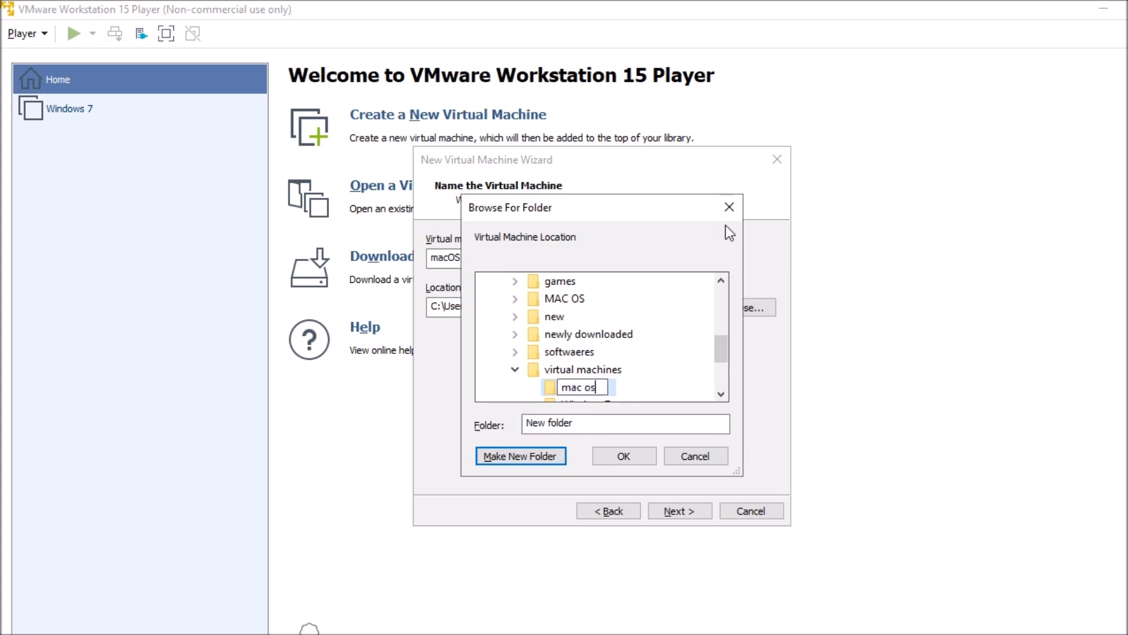
{"action": "key", "text": "Return"}
{"action": "key", "text": "Tab"}
{"action": "key", "text": "Return"}
{"action": "key", "text": "Tab"}
{"action": "key", "text": "Tab"}
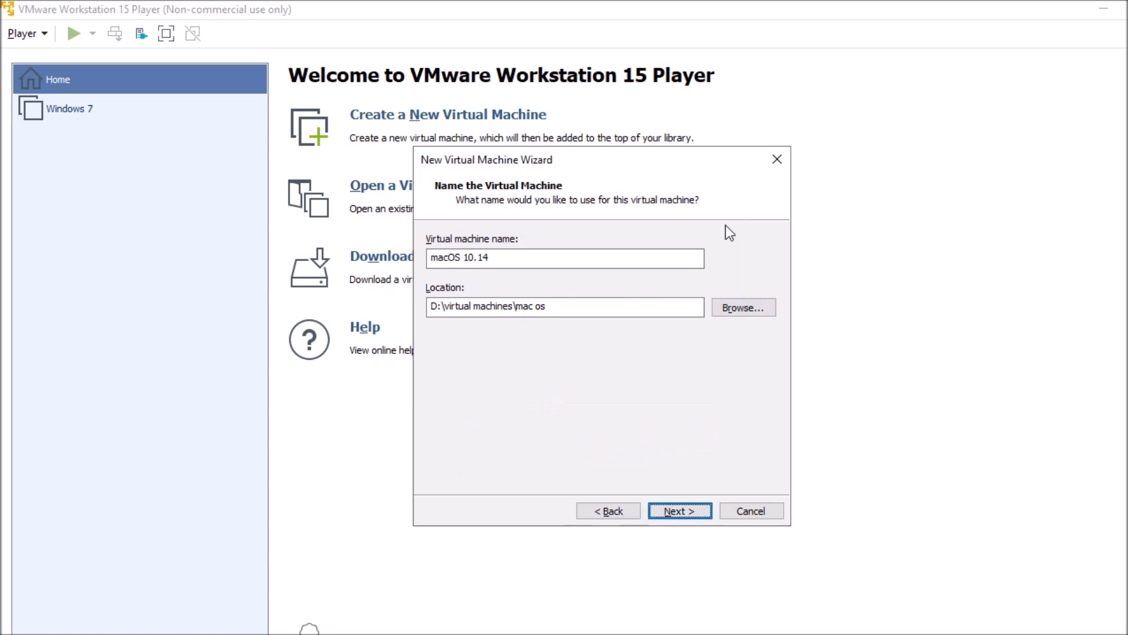
{"action": "key", "text": "Return"}
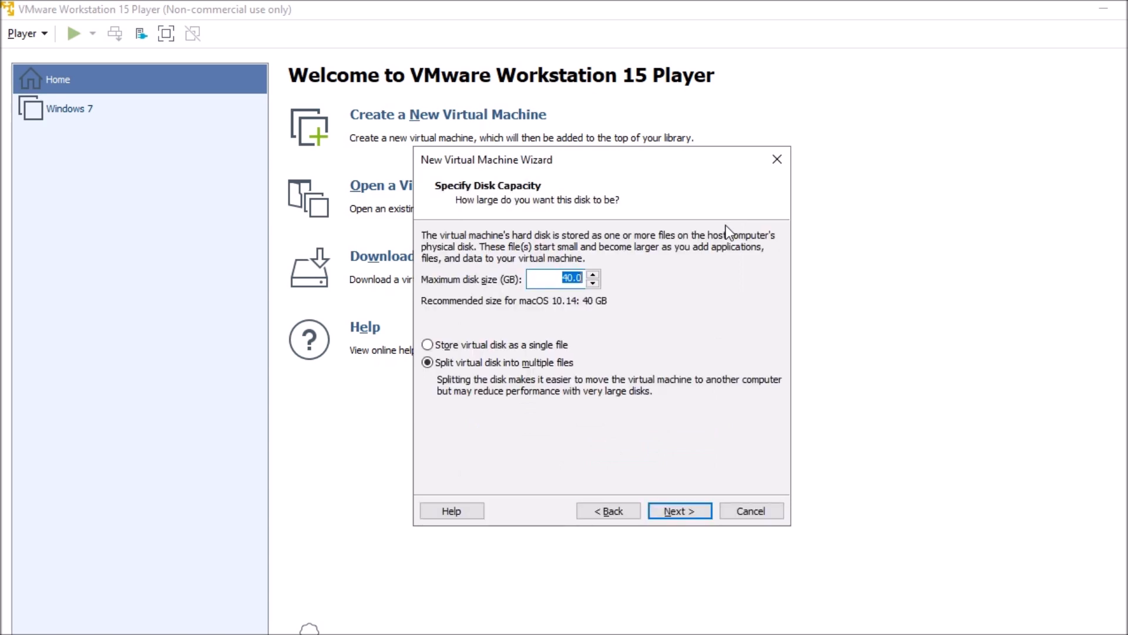
Keep the maximum disk size at 40 GB and store the virtual disk as a single file.
{"action": "key", "text": "Tab"}
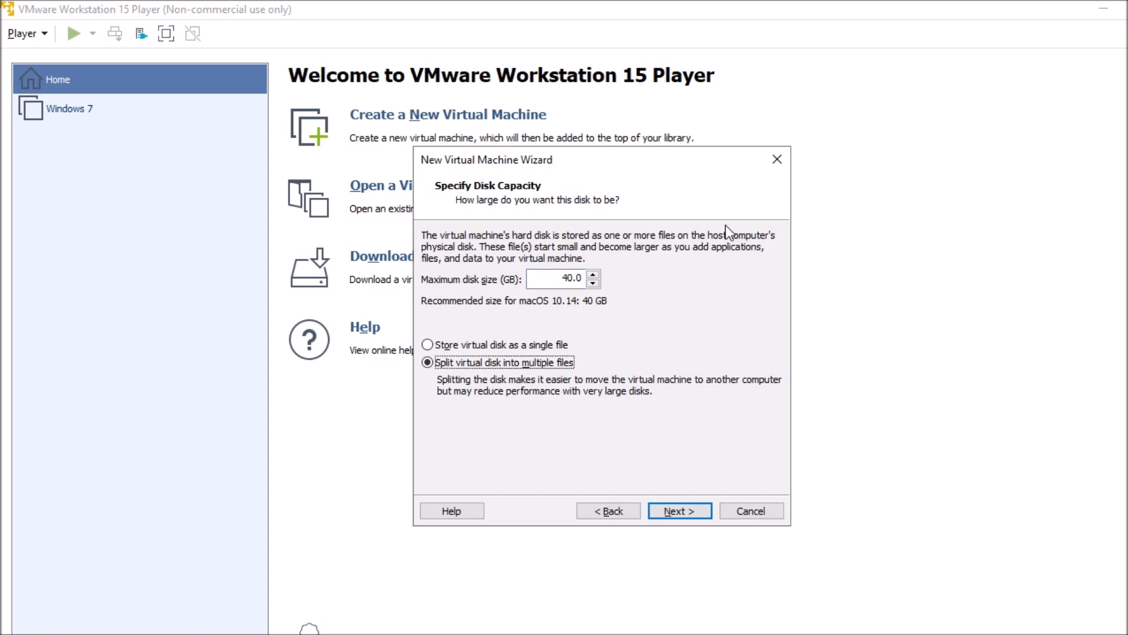
{"action": "key", "text": "Up"}
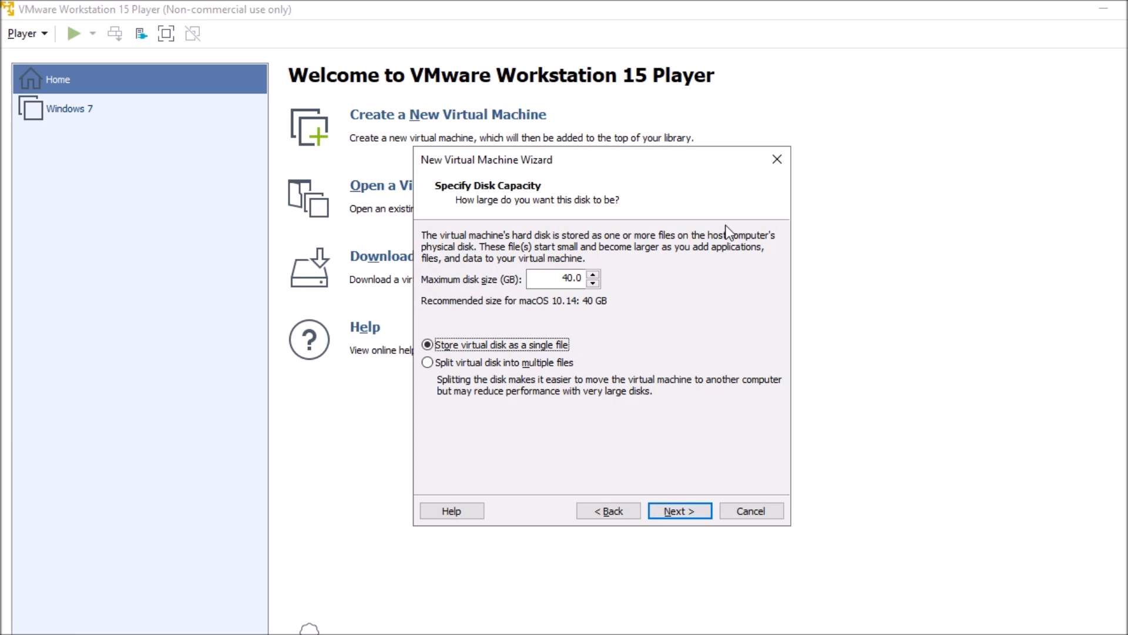
{"action": "key", "text": "Tab"}
{"action": "key", "text": "Tab"}
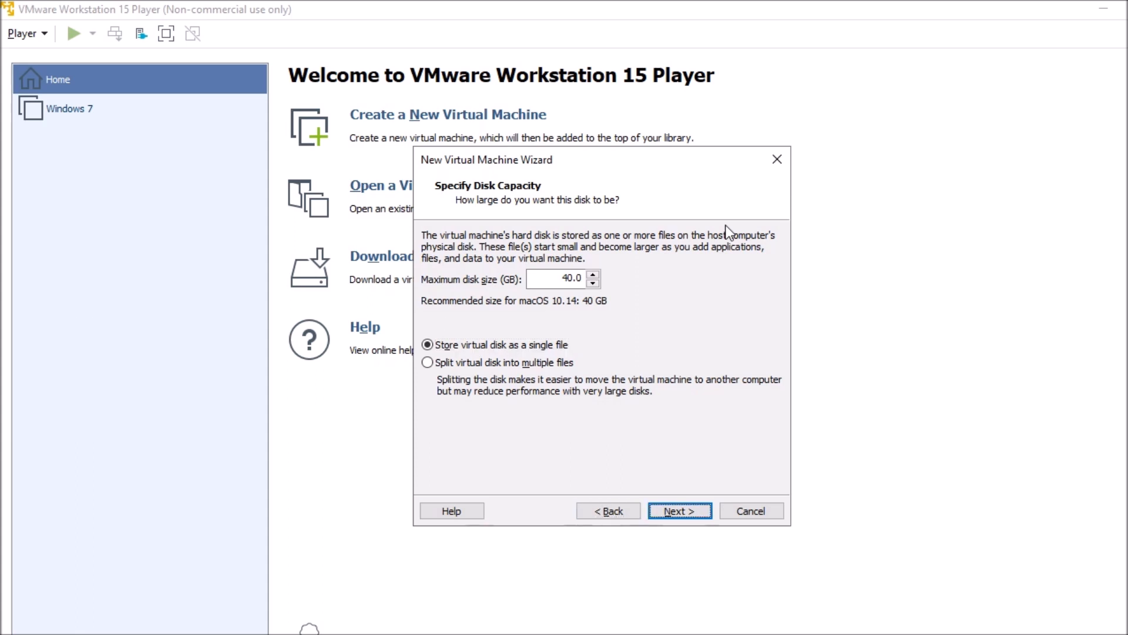
{"action": "key", "text": "Return"}
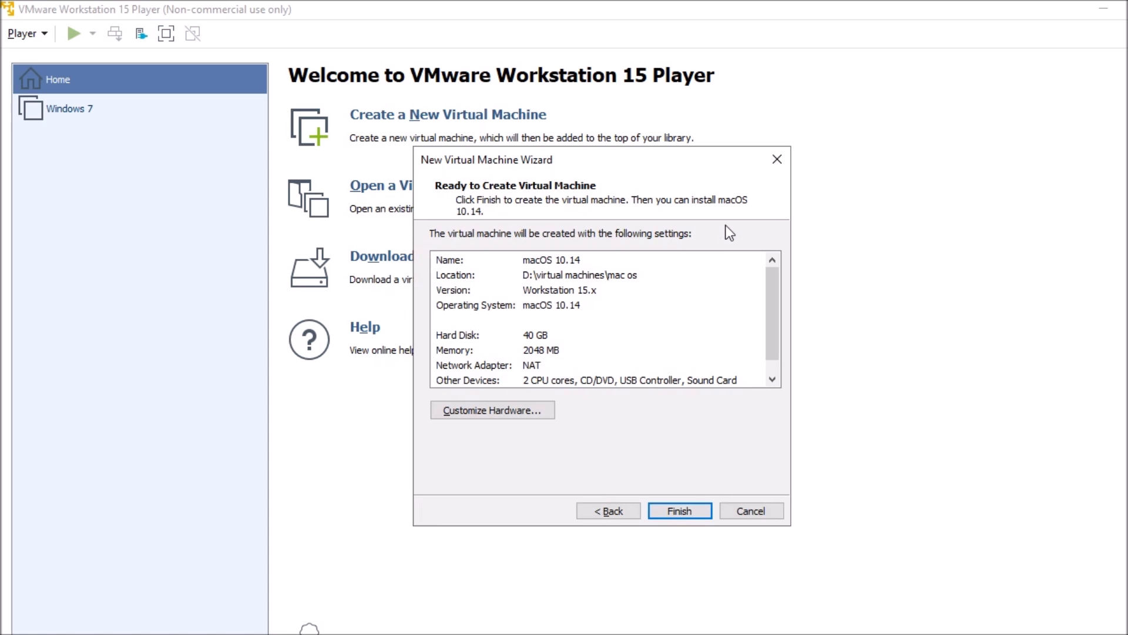
Finish the wizard to create the macOS 10.14 virtual machine without customizing its hardware.
{"action": "key", "text": "Tab"}
{"action": "key", "text": "Tab"}
{"action": "key", "text": "Tab"}
{"action": "key", "text": "Return"}
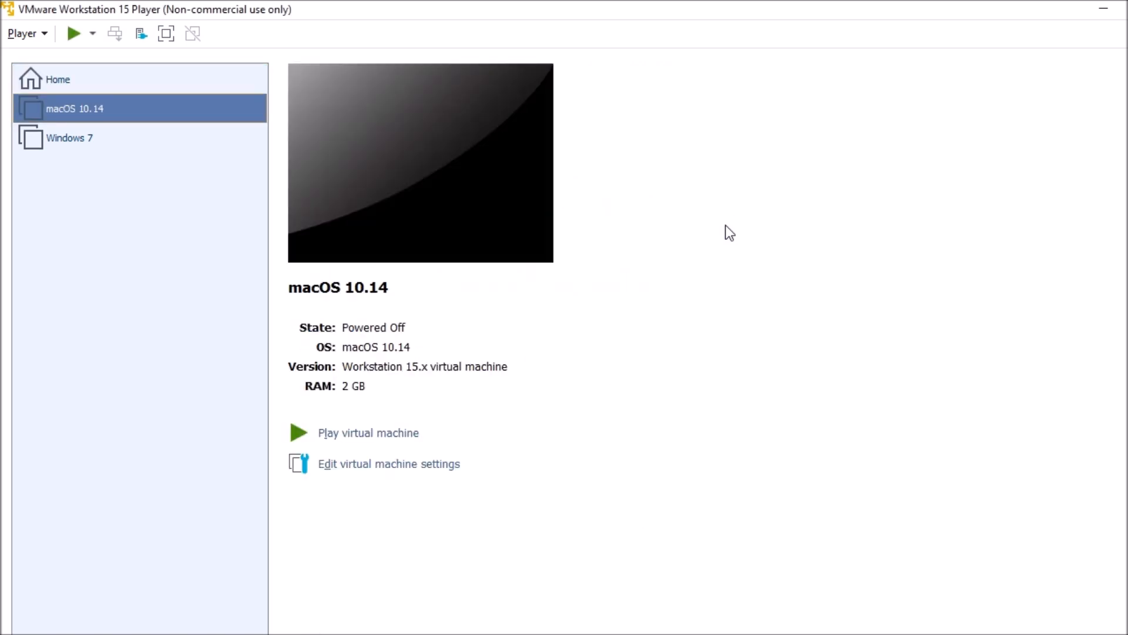
Open the settings of the macOS 10.14 virtual machine from the library.
{"action": "key", "text": "Up"}
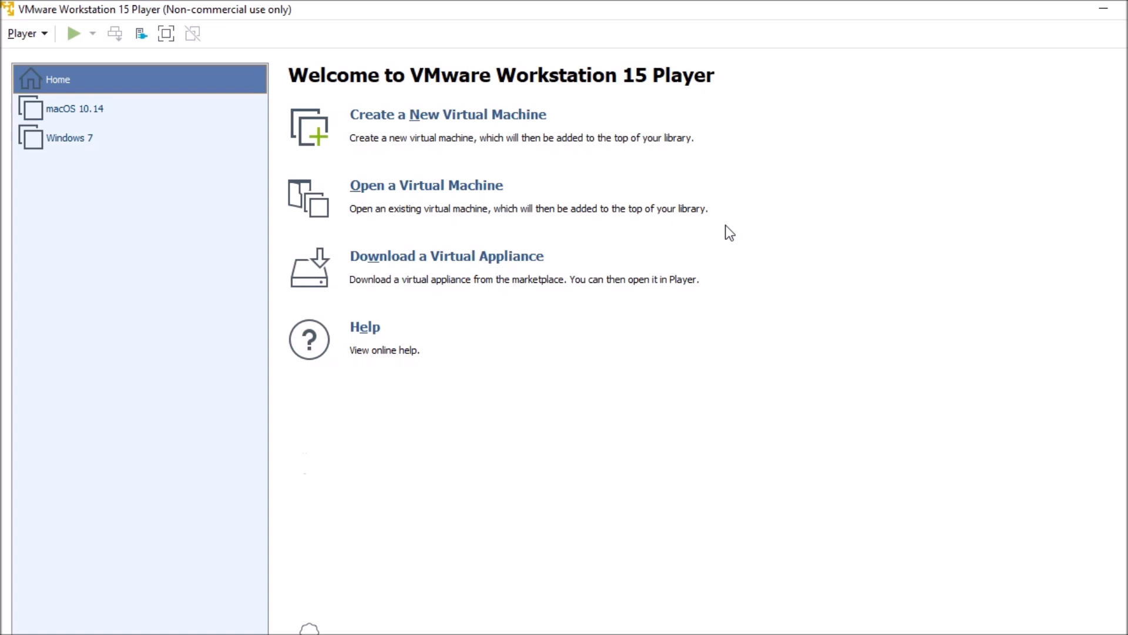
{"action": "key", "text": "Down"}
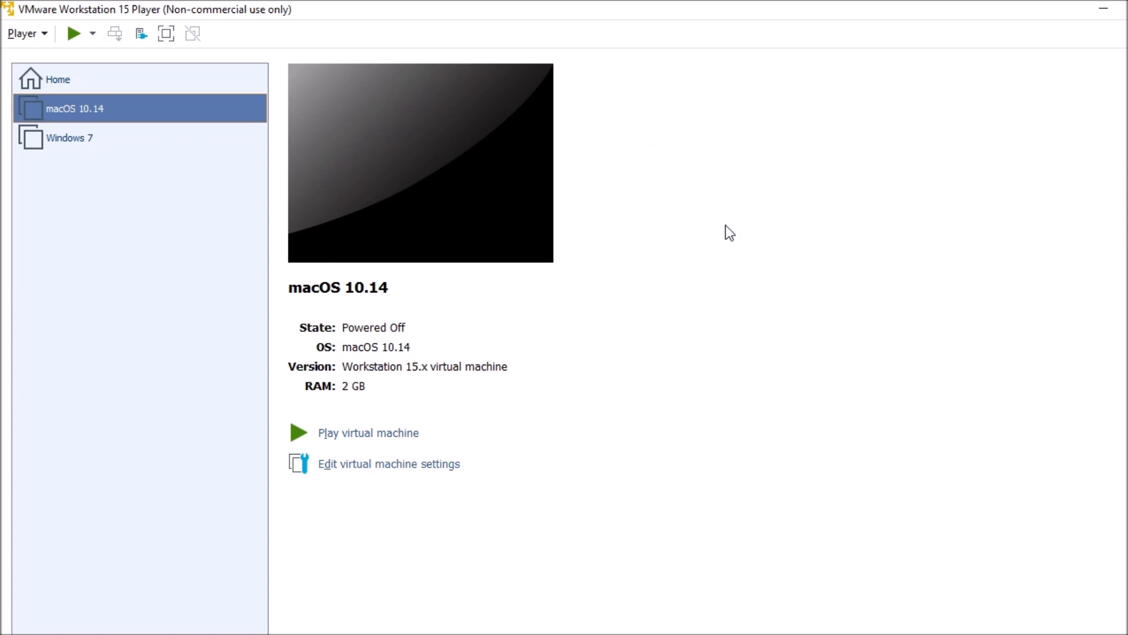
{"action": "key", "text": "shift+F10"}
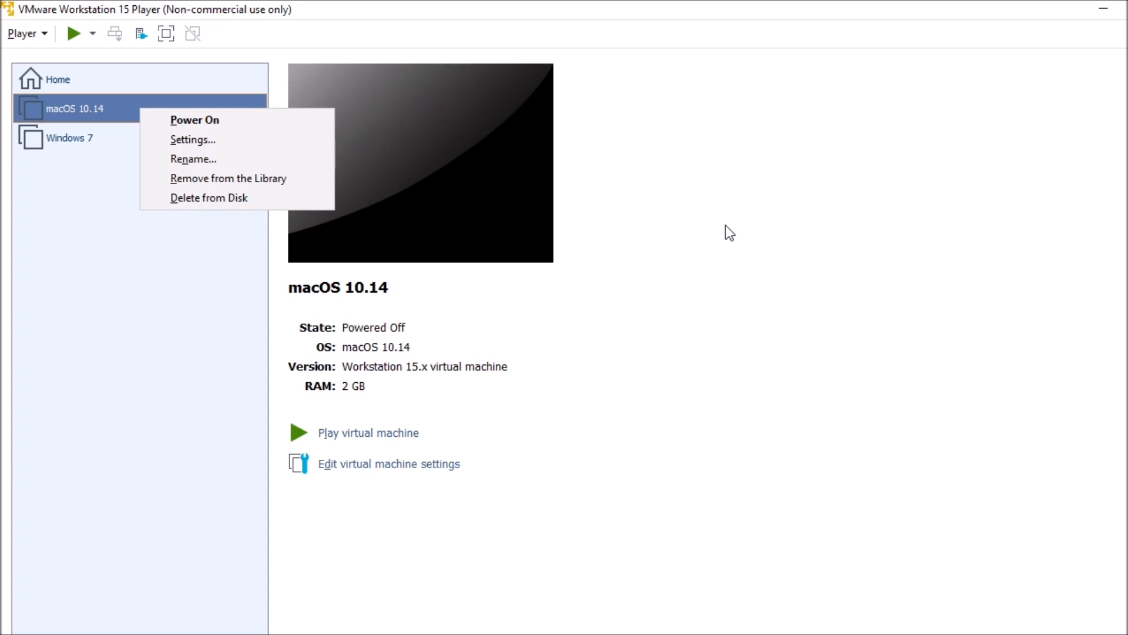
{"action": "key", "text": "Down"}
{"action": "key", "text": "Down"}
{"action": "key", "text": "Return"}
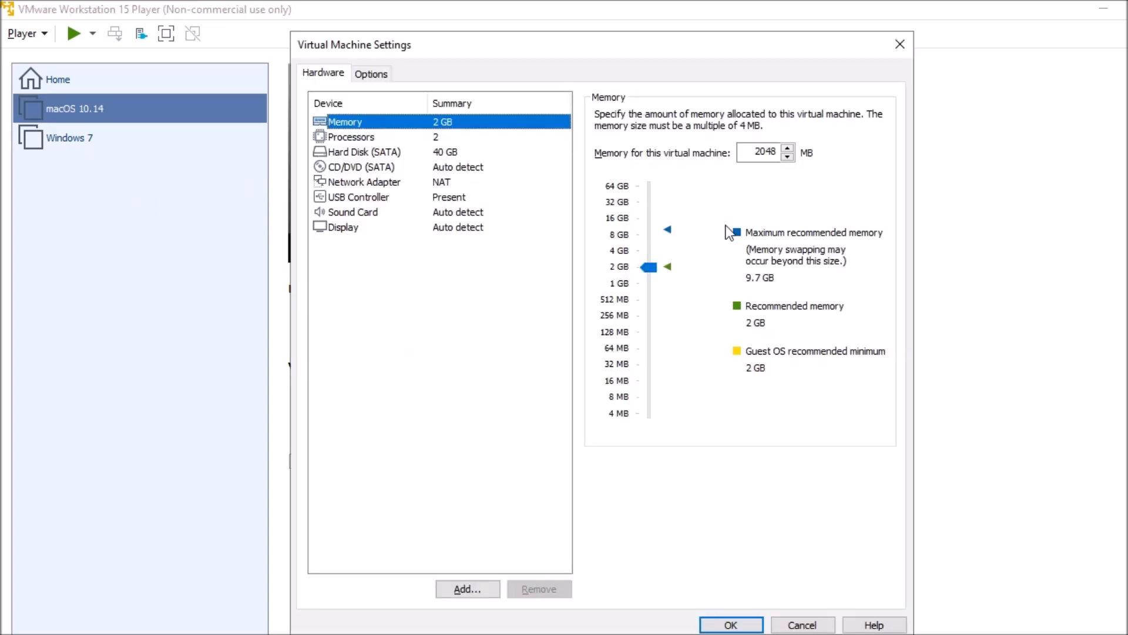
Set the virtual machine's memory to 4096 MB.
{"action": "key", "text": "Down"}
{"action": "key", "text": "Up"}
{"action": "key", "text": "Tab"}
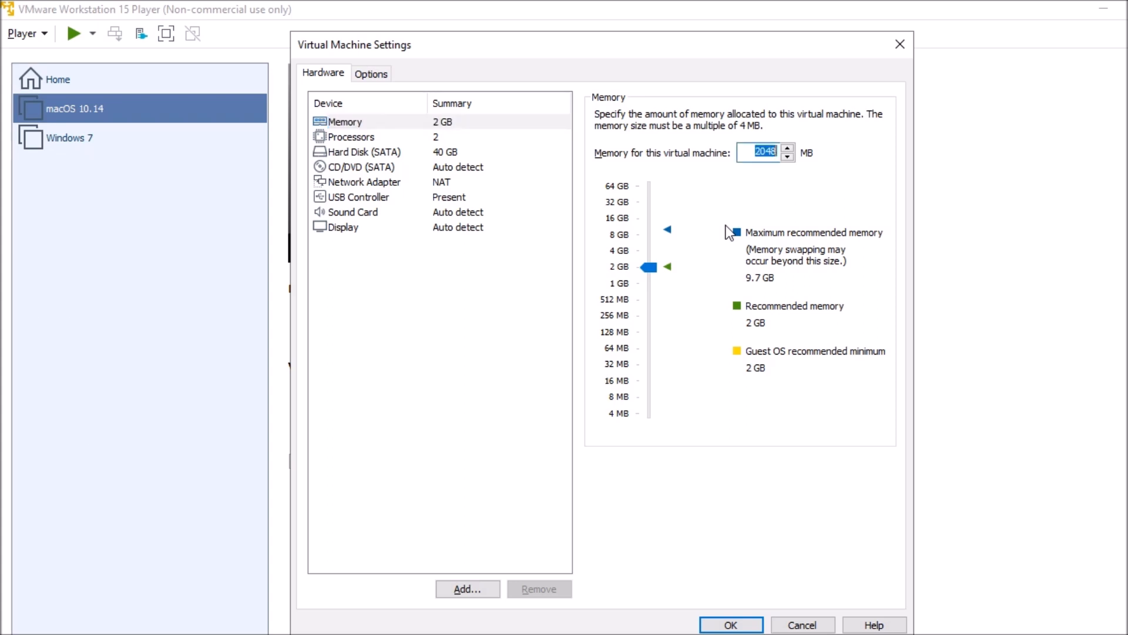
{"action": "type", "text": "4096"}
{"action": "key", "text": "BackSpace"}
{"action": "key", "text": "BackSpace"}
{"action": "type", "text": "96"}
{"action": "key", "text": "shift+Tab"}
{"action": "key", "text": "Tab"}
{"action": "key", "text": "shift+Tab"}
Remove the 40 GB SATA hard disk from the virtual machine's hardware.
{"action": "key", "text": "Down"}
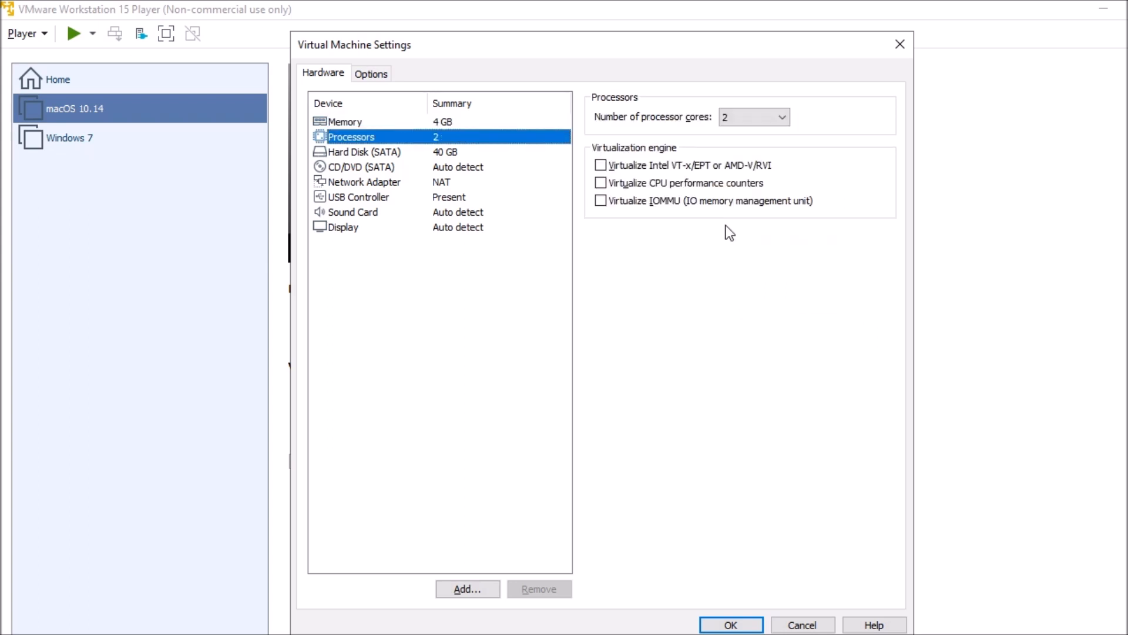
{"action": "key", "text": "Down"}
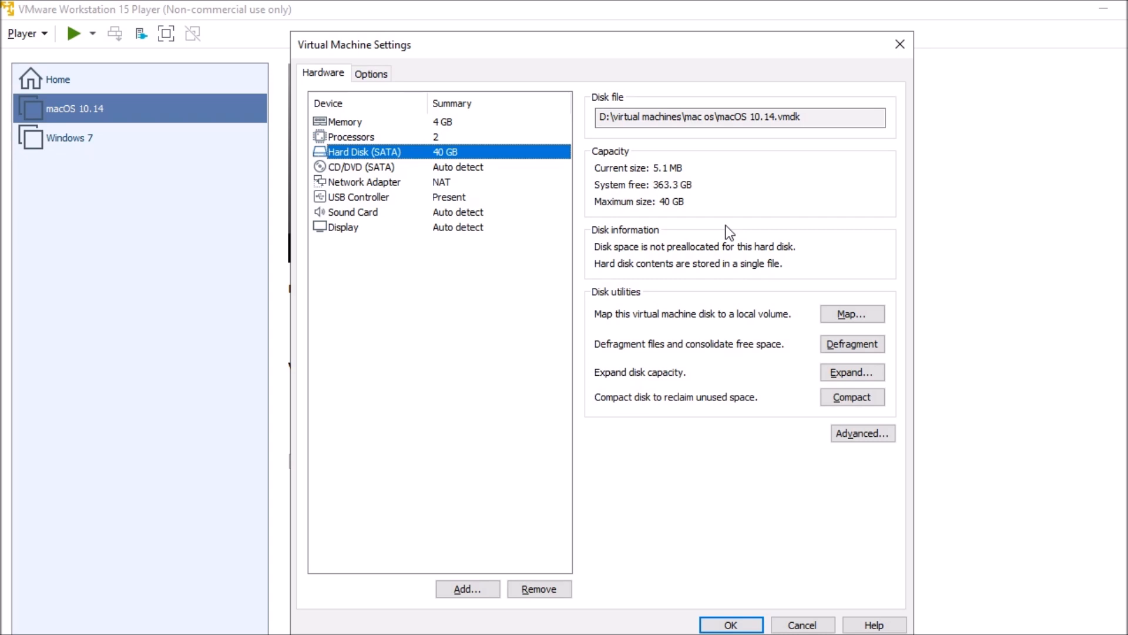
{"action": "key", "text": "shift+Tab"}
{"action": "key", "text": "Tab"}
{"action": "key", "text": "Tab"}
{"action": "key", "text": "shift+Tab"}
{"action": "key", "text": "Tab"}
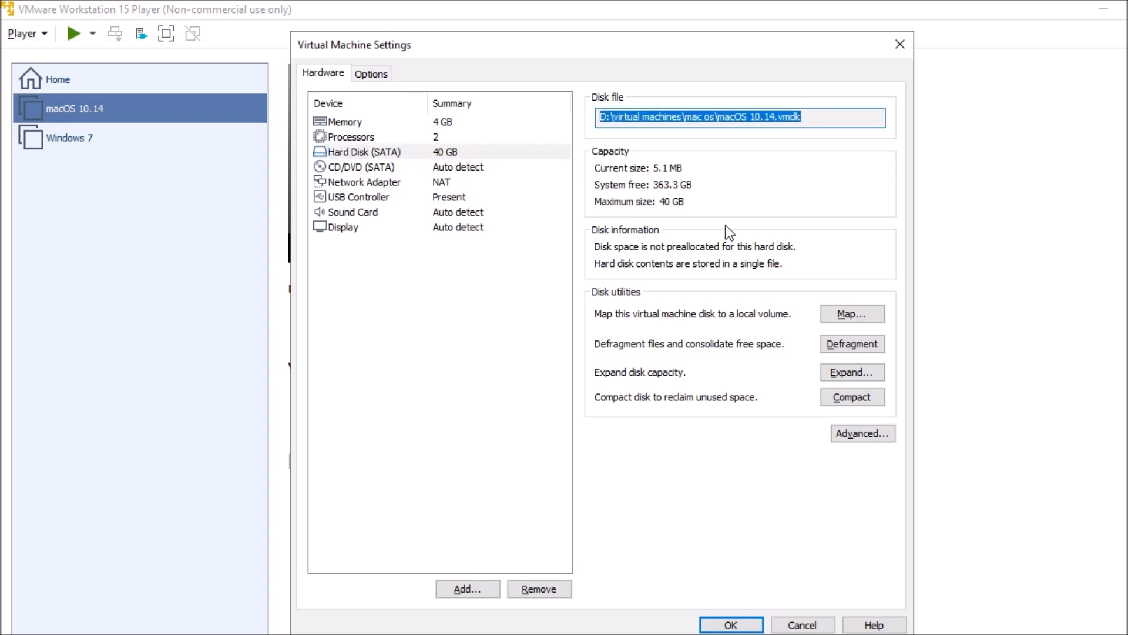
{"action": "key", "text": "Tab"}
{"action": "key", "text": "Tab"}
{"action": "key", "text": "Tab"}
{"action": "key", "text": "Tab"}
{"action": "key", "text": "Tab"}
{"action": "key", "text": "Tab"}
{"action": "key", "text": "Tab"}
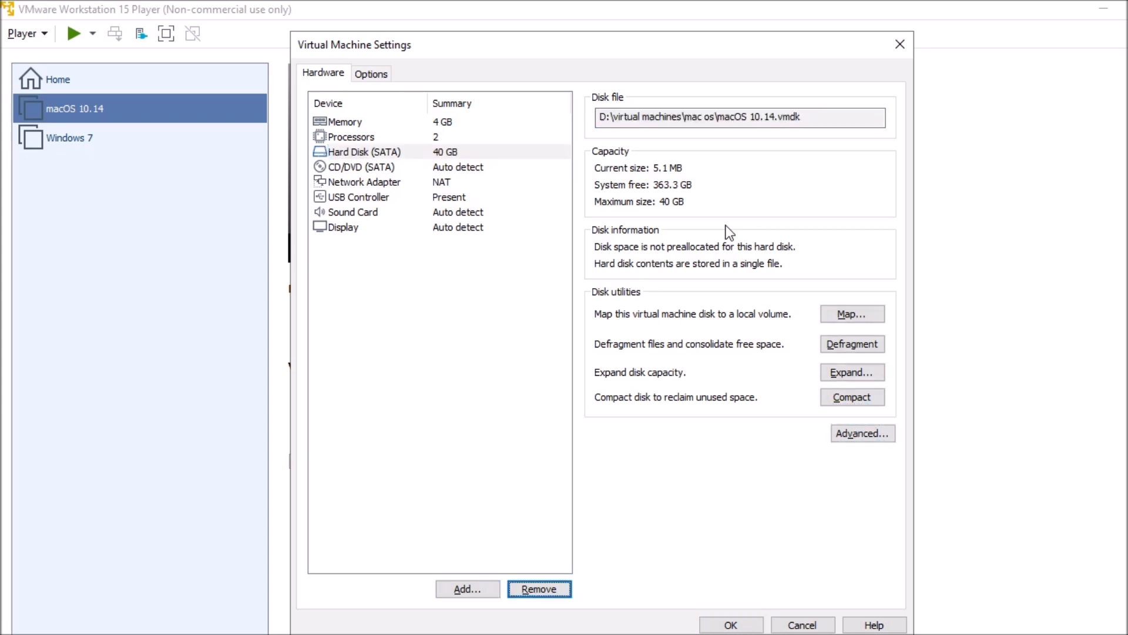
{"action": "key", "text": "space"}
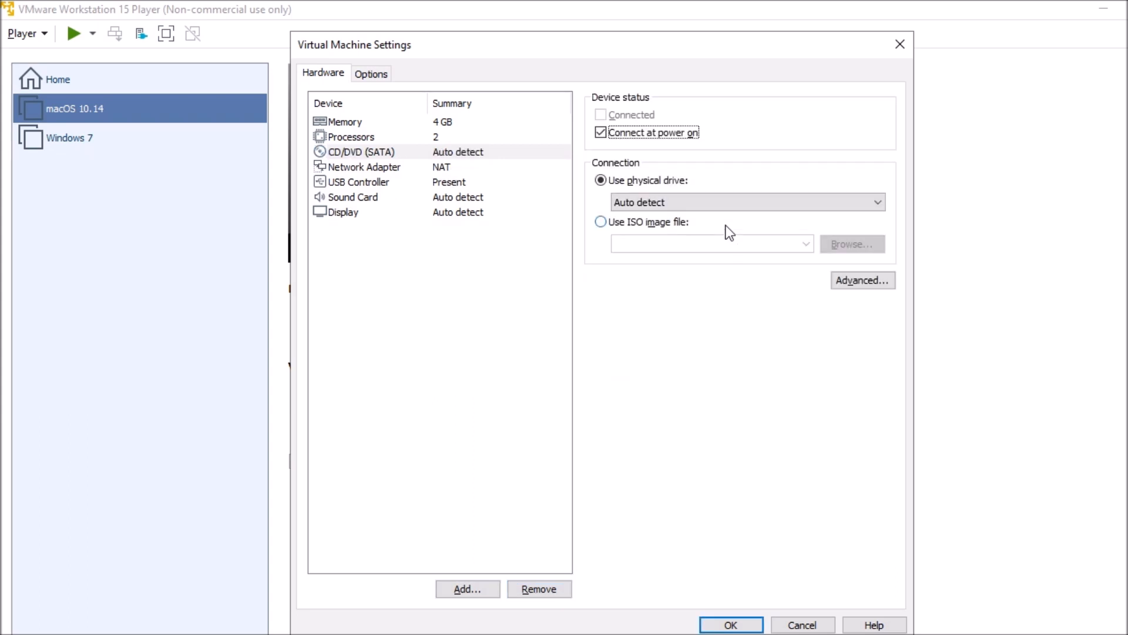
Start adding new hardware to the virtual machine, with Hard Disk as the hardware type.
{"action": "key", "text": "Tab"}
{"action": "key", "text": "Tab"}
{"action": "key", "text": "Tab"}
{"action": "key", "text": "Tab"}
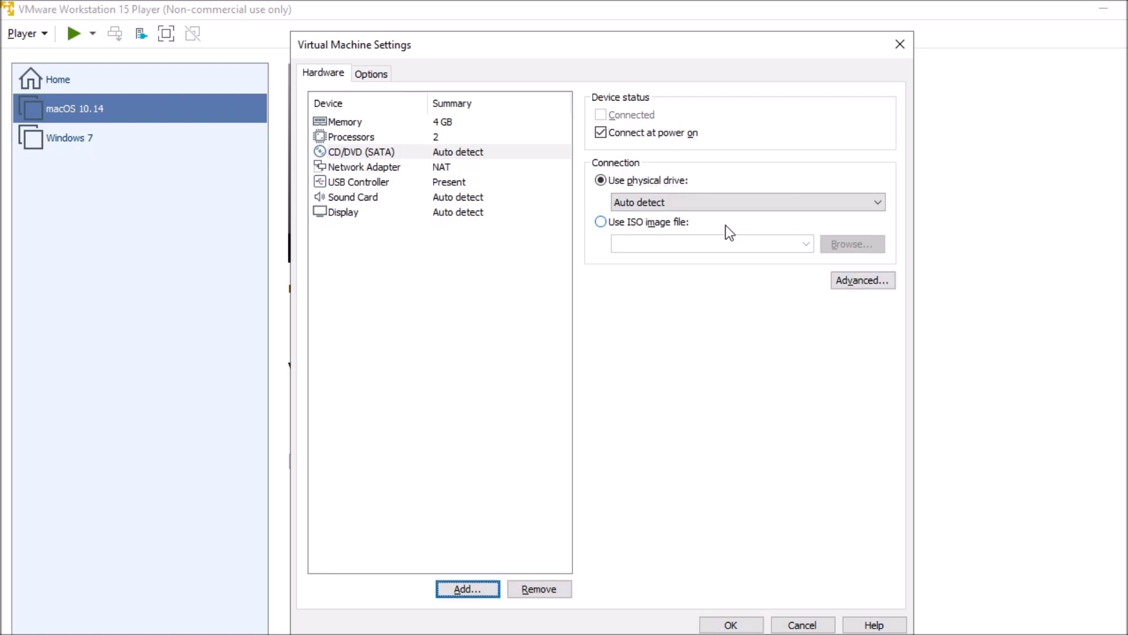
{"action": "key", "text": "Return"}
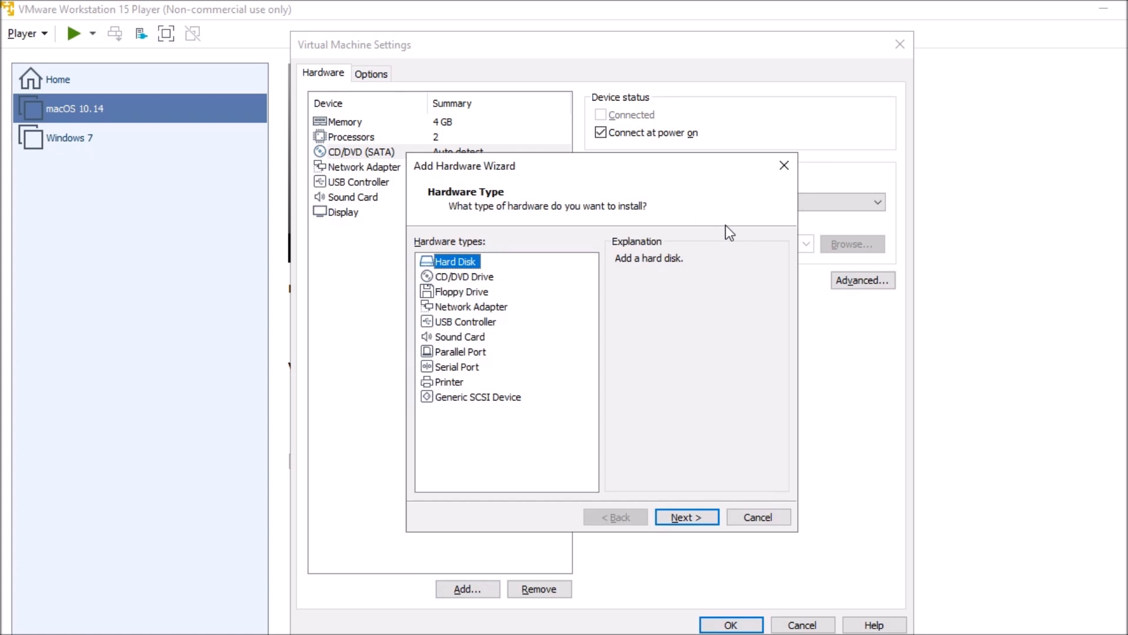
{"action": "key", "text": "Tab"}
{"action": "key", "text": "Tab"}
{"action": "key", "text": "shift+Tab"}
{"action": "key", "text": "Return"}
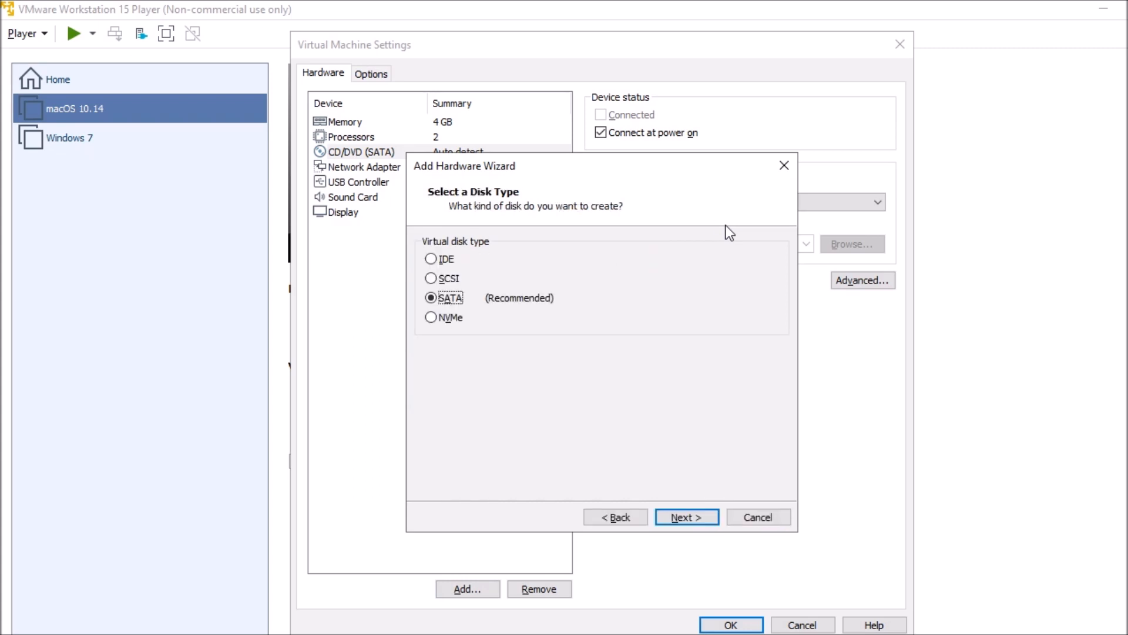
Keep SATA as the new hard disk's type and choose to use an existing virtual disk.
{"action": "key", "text": "shift+Tab"}
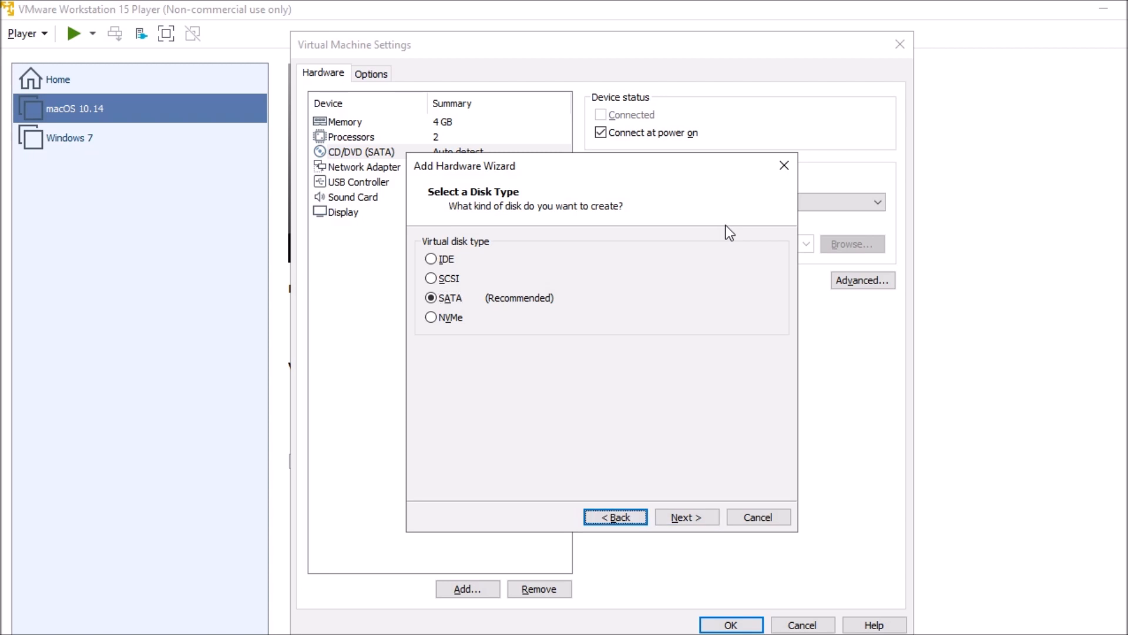
{"action": "key", "text": "Tab"}
{"action": "key", "text": "Return"}
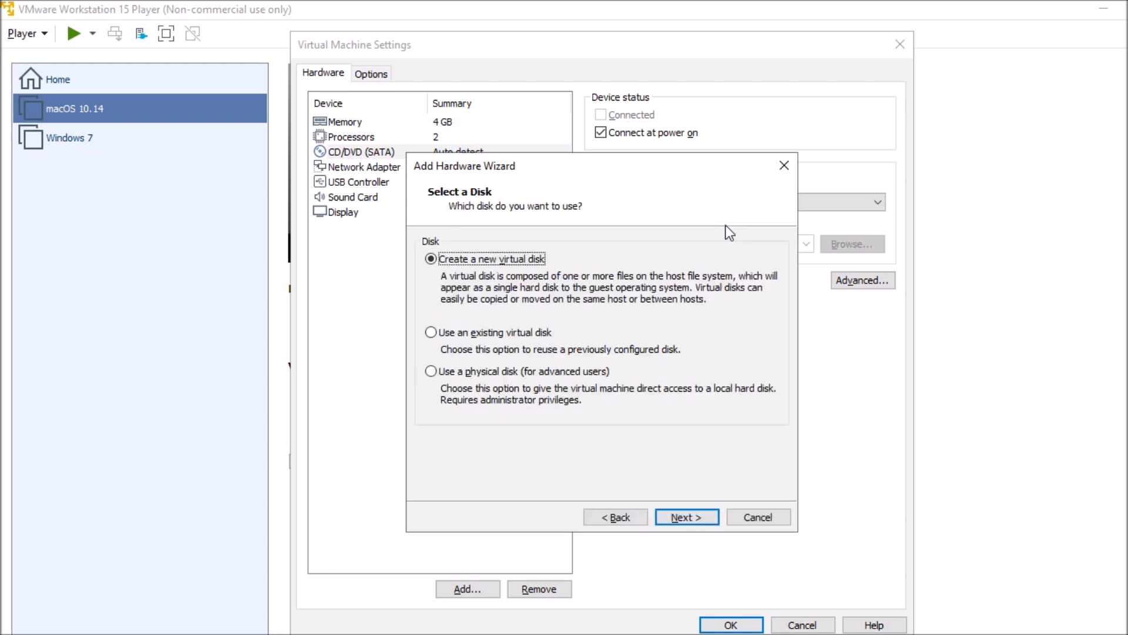
{"action": "key", "text": "Down"}
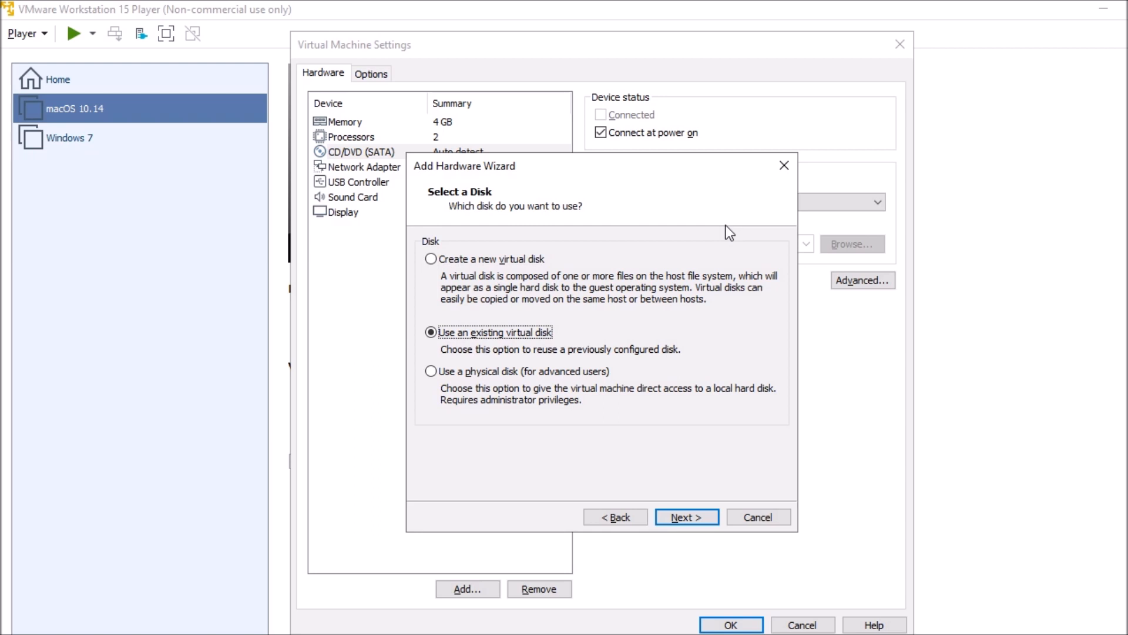
{"action": "key", "text": "Tab"}
{"action": "key", "text": "Tab"}
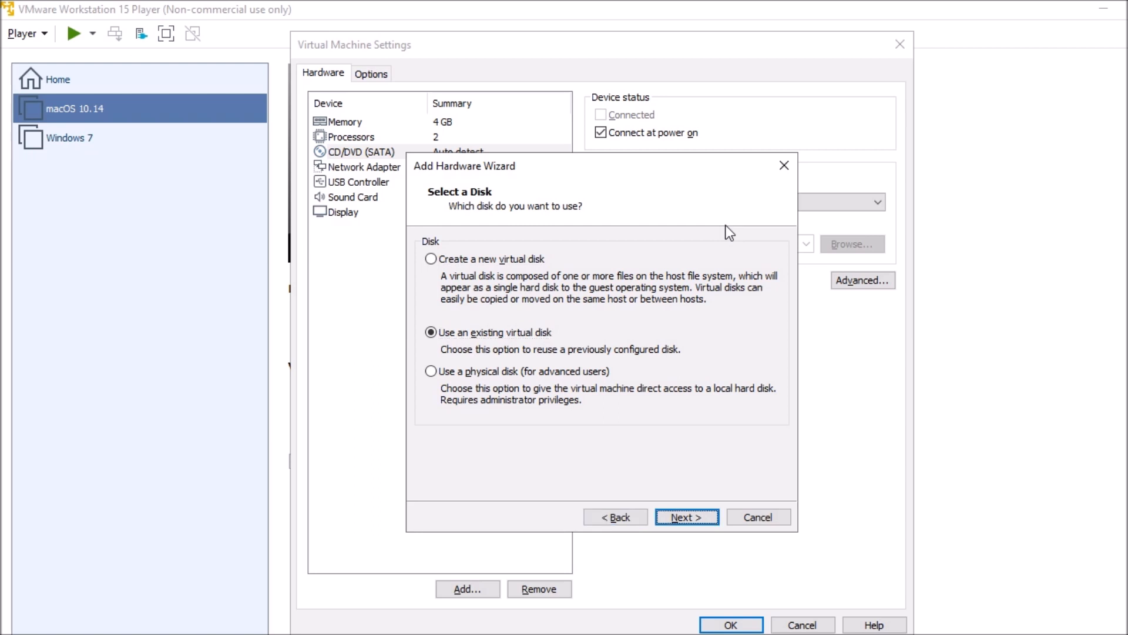
{"action": "key", "text": "Return"}
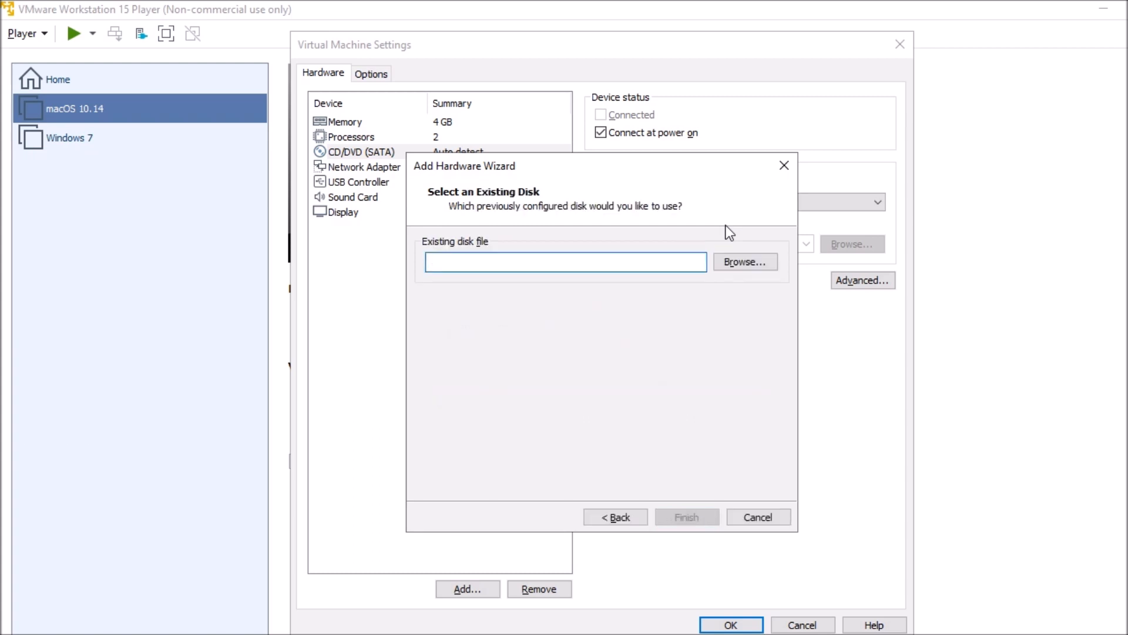
Pick macOS.vmdk from the MAC OS virtual disk folder as the existing disk file and finish adding the hard disk.
{"action": "key", "text": "Tab"}
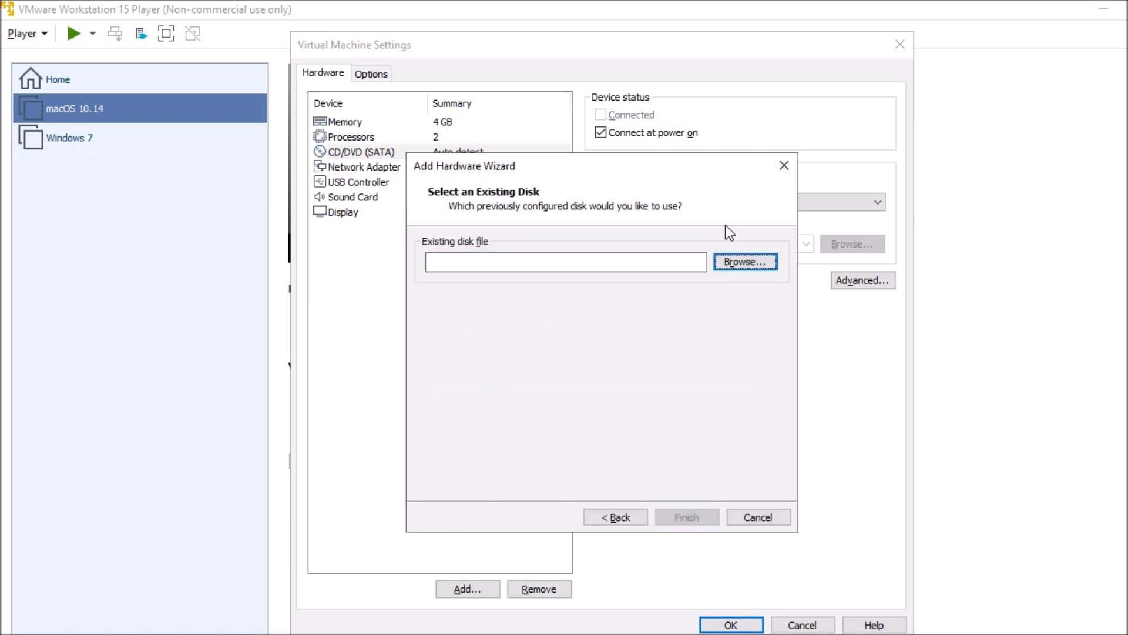
{"action": "key", "text": "Return"}
{"action": "key", "text": "shift+Tab"}
{"action": "key", "text": "Down"}
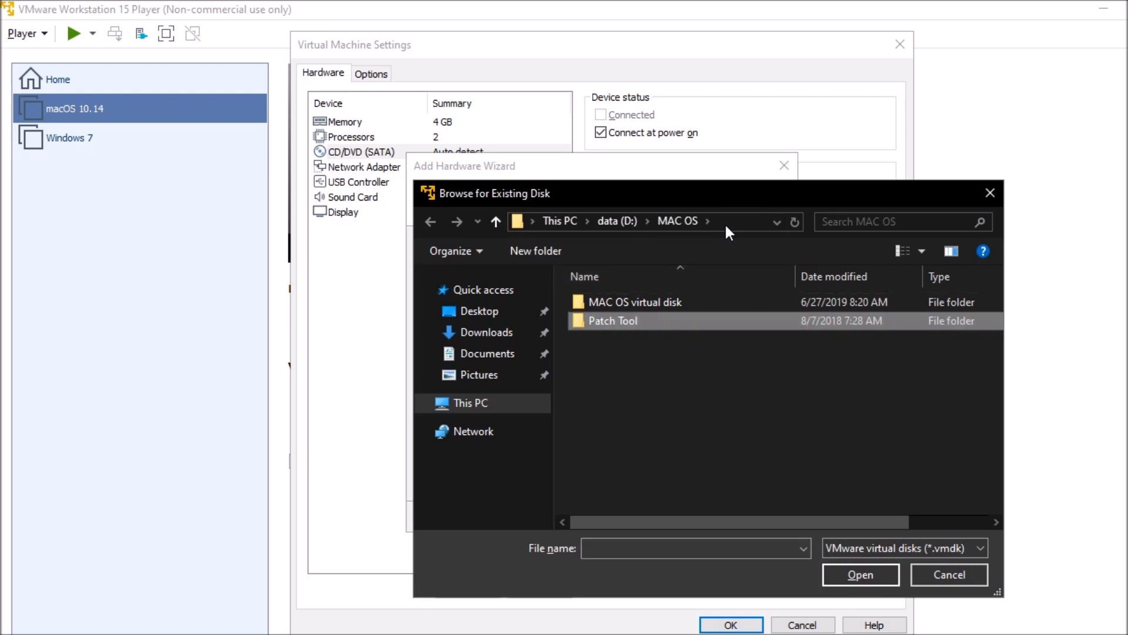
{"action": "key", "text": "Up"}
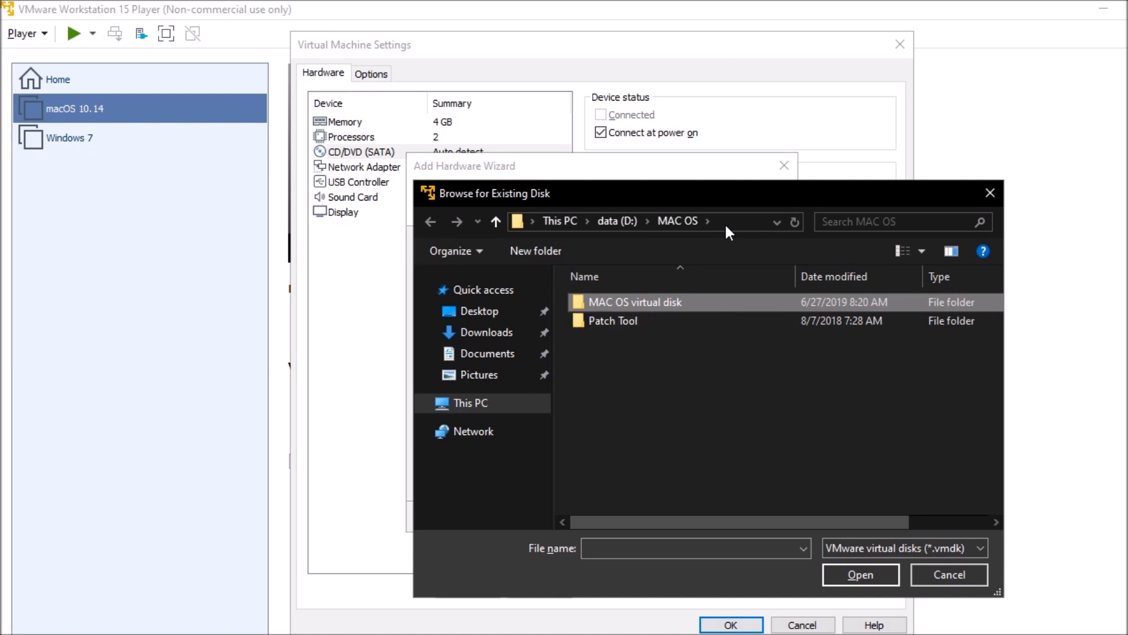
{"action": "key", "text": "Return"}
{"action": "key", "text": "Down"}
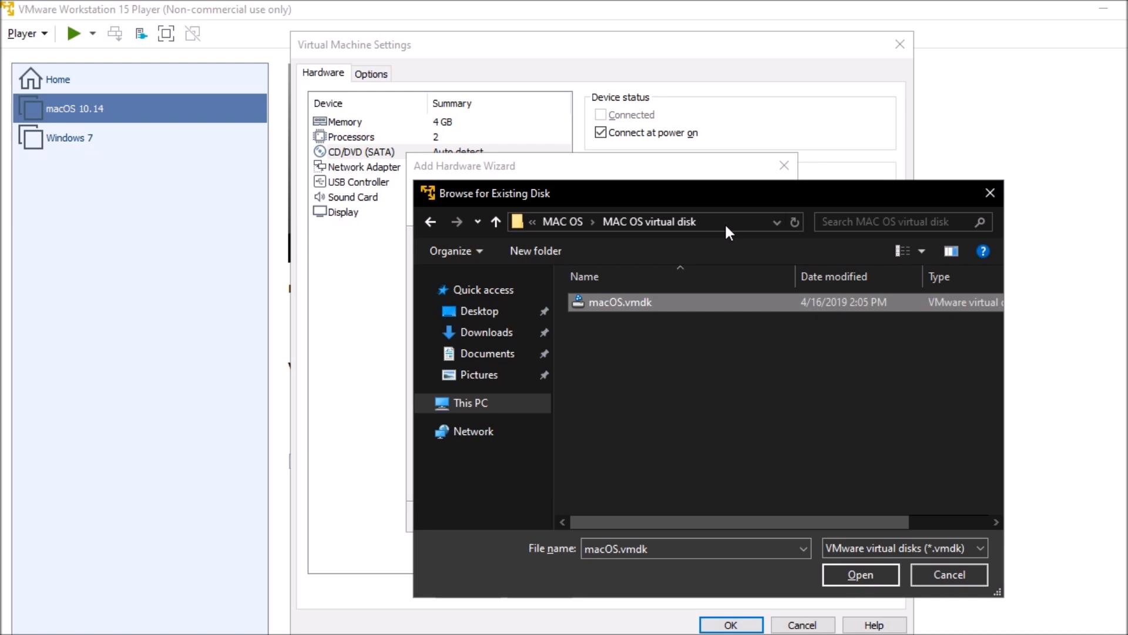
{"action": "key", "text": "Return"}
{"action": "key", "text": "Tab"}
{"action": "key", "text": "Tab"}
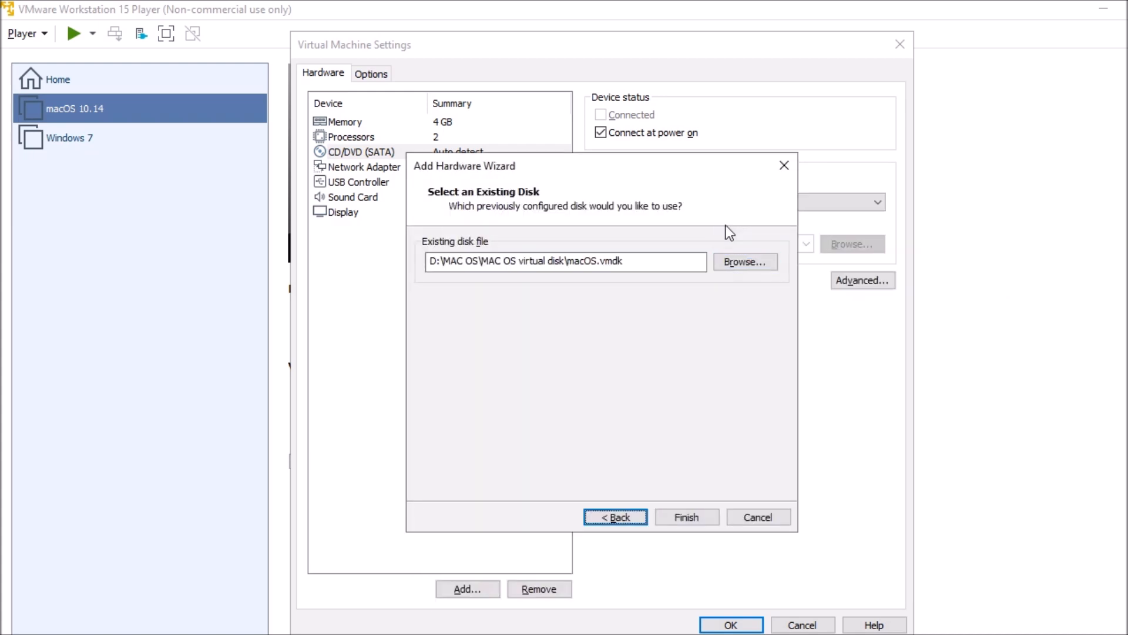
{"action": "key", "text": "Return"}
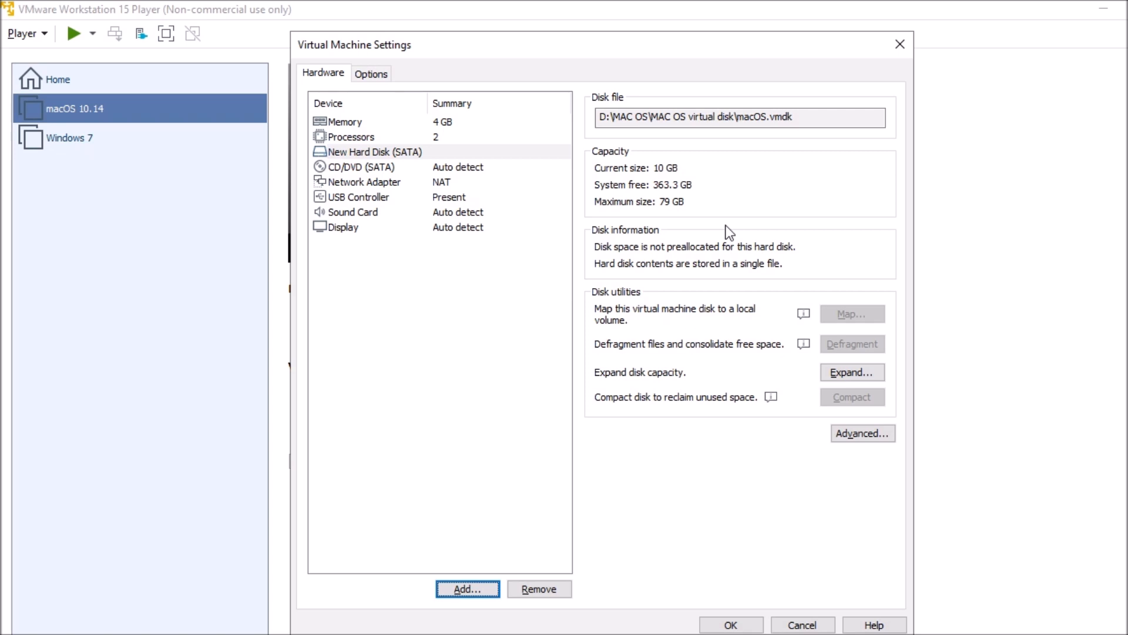
Save the virtual machine settings and close VMware Workstation 15 Player.
{"action": "key", "text": "Tab"}
{"action": "key", "text": "Tab"}
{"action": "key", "text": "Tab"}
{"action": "key", "text": "Tab"}
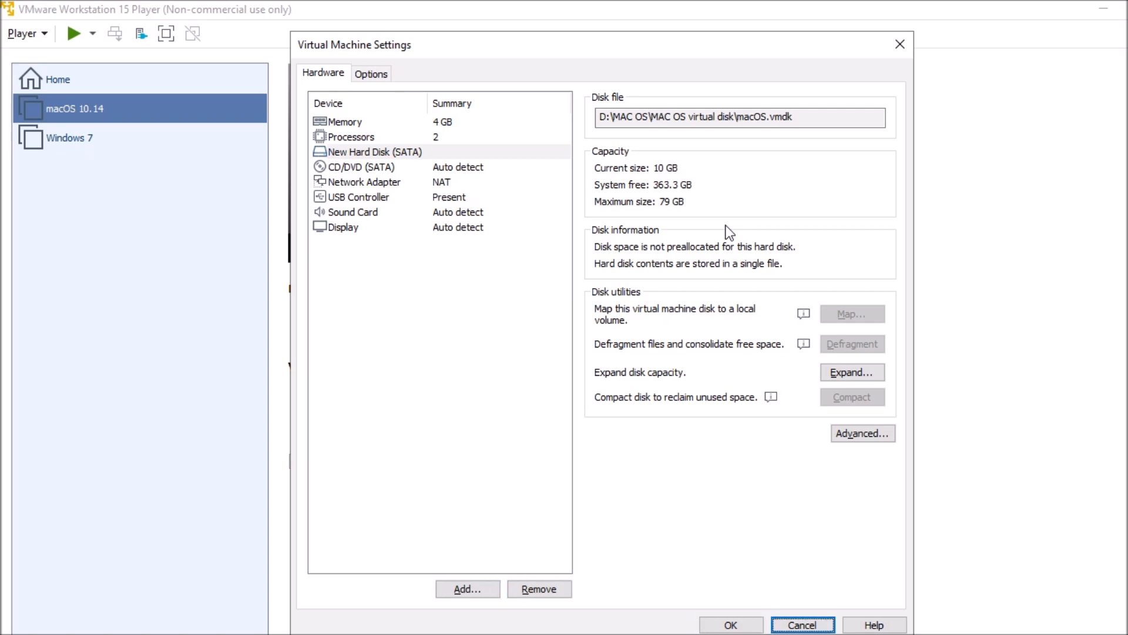
{"action": "key", "text": "shift+Tab"}
{"action": "key", "text": "shift+Tab"}
{"action": "key", "text": "Return"}
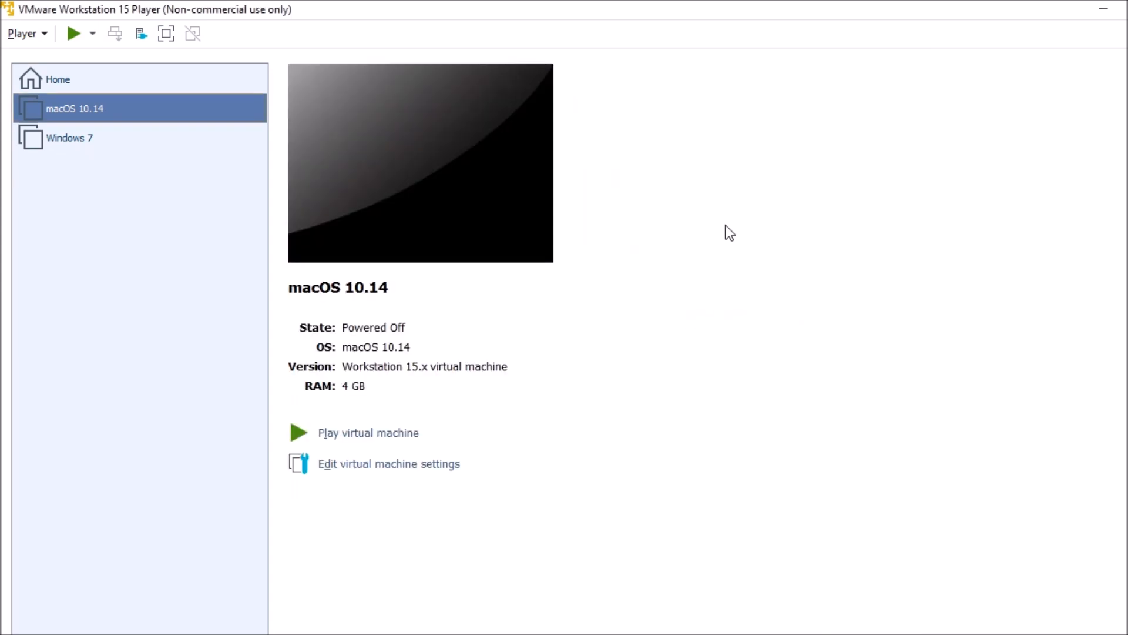
{"action": "key", "text": "alt+F4"}
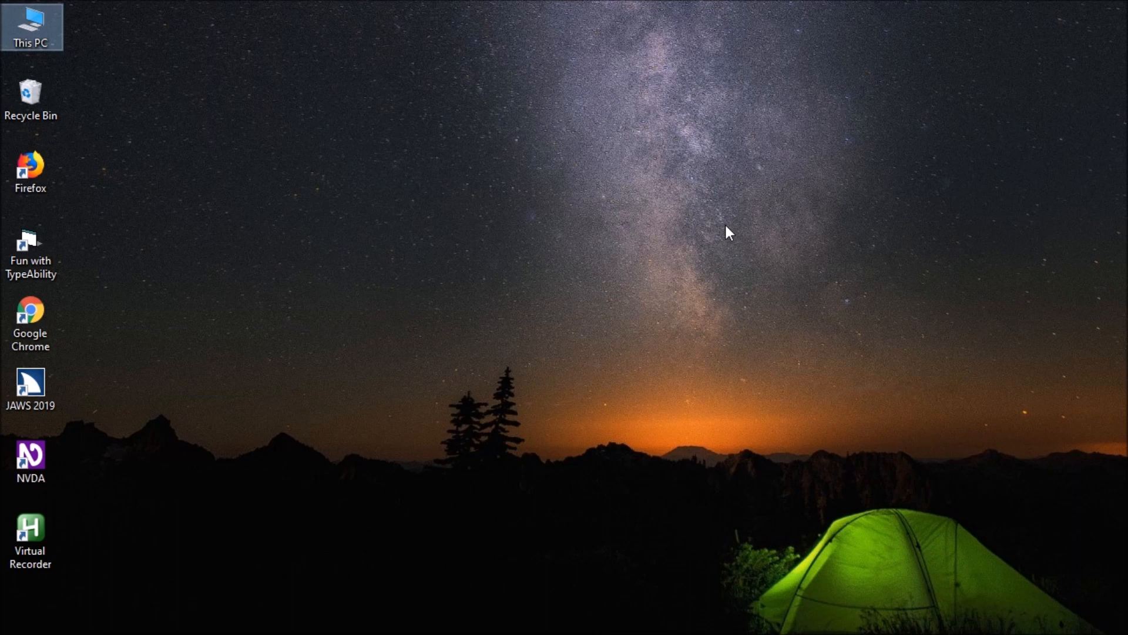
Open the Documents folder from This PC on the desktop.
{"action": "key", "text": "Down"}
{"action": "key", "text": "Up"}
{"action": "key", "text": "Return"}
{"action": "key", "text": "Right"}
{"action": "key", "text": "Right"}
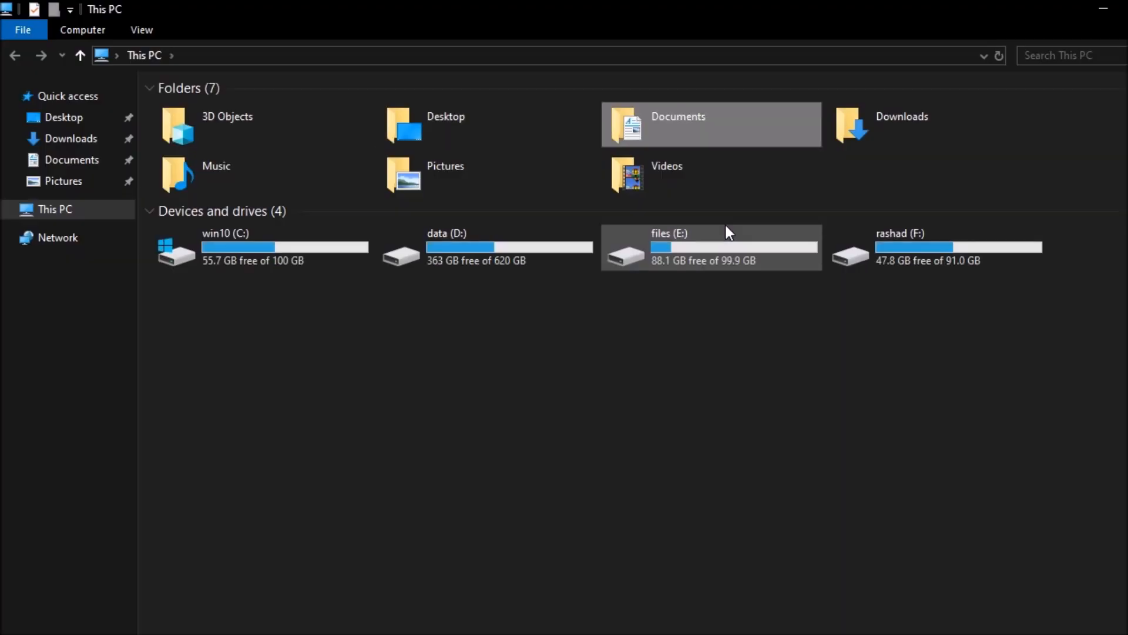
{"action": "key", "text": "Return"}
Open MAC os.txt, copy its smc.version = "0" line, and close the text file.
{"action": "key", "text": "m"}
{"action": "key", "text": "m"}
{"action": "key", "text": "Return"}
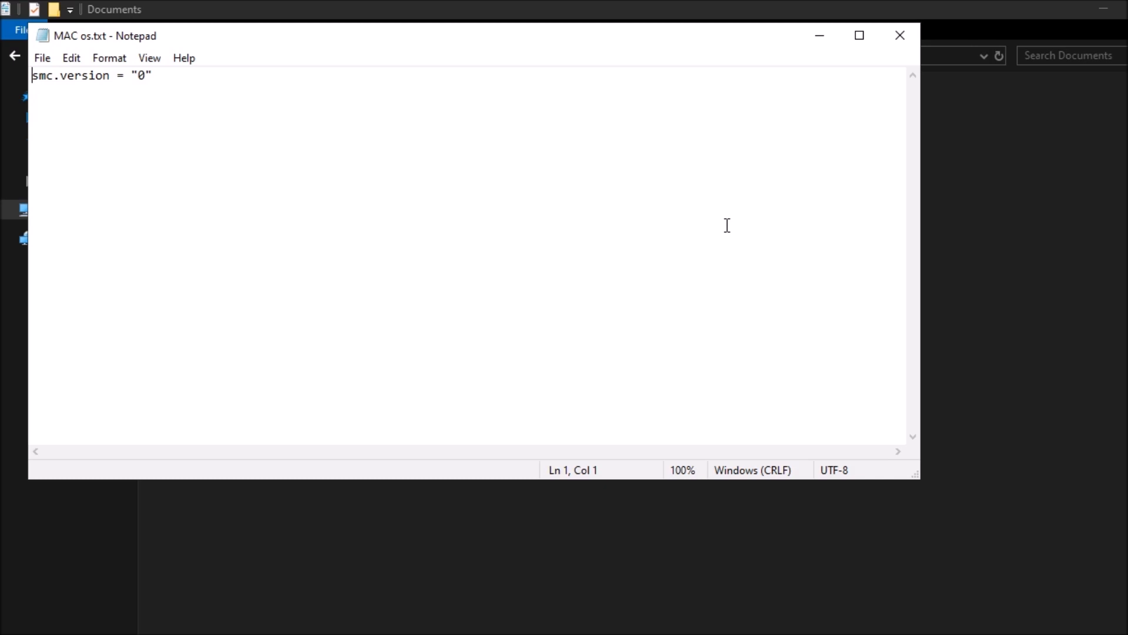
{"action": "key", "text": "ctrl+a"}
{"action": "key", "text": "ctrl+c"}
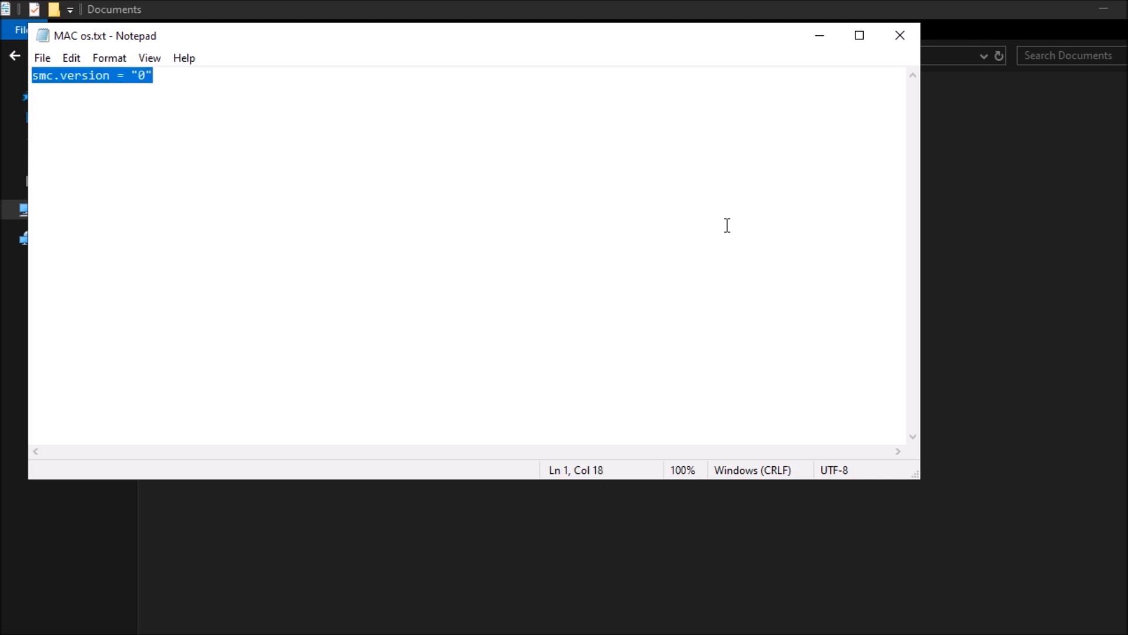
{"action": "key", "text": "alt+F4"}
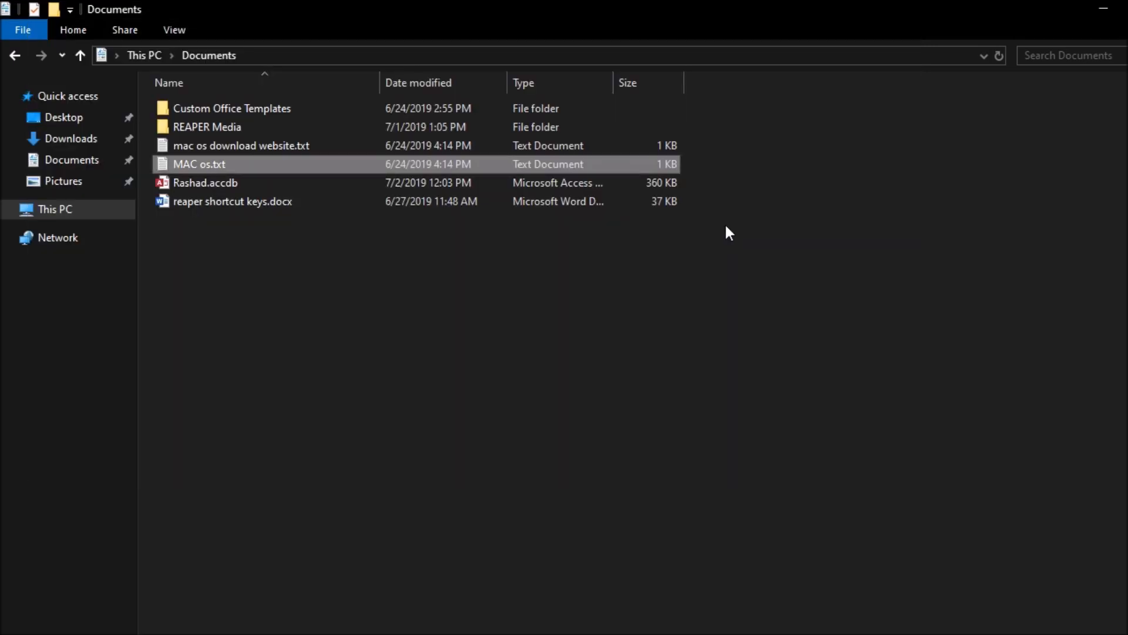
Open the mac os folder inside virtual machines on the data (D:) drive.
{"action": "key", "text": "alt+Left"}
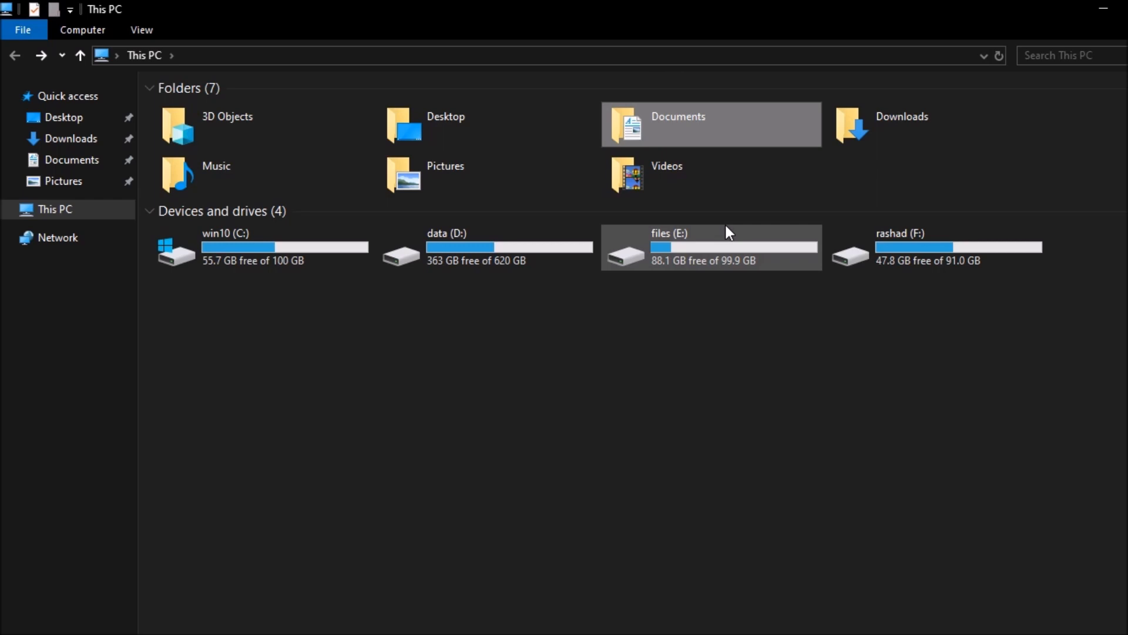
{"action": "key", "text": "alt+Up"}
{"action": "key", "text": "Return"}
{"action": "key", "text": "Right"}
{"action": "key", "text": "Return"}
{"action": "key", "text": "v"}
{"action": "key", "text": "Return"}
{"action": "key", "text": "m"}
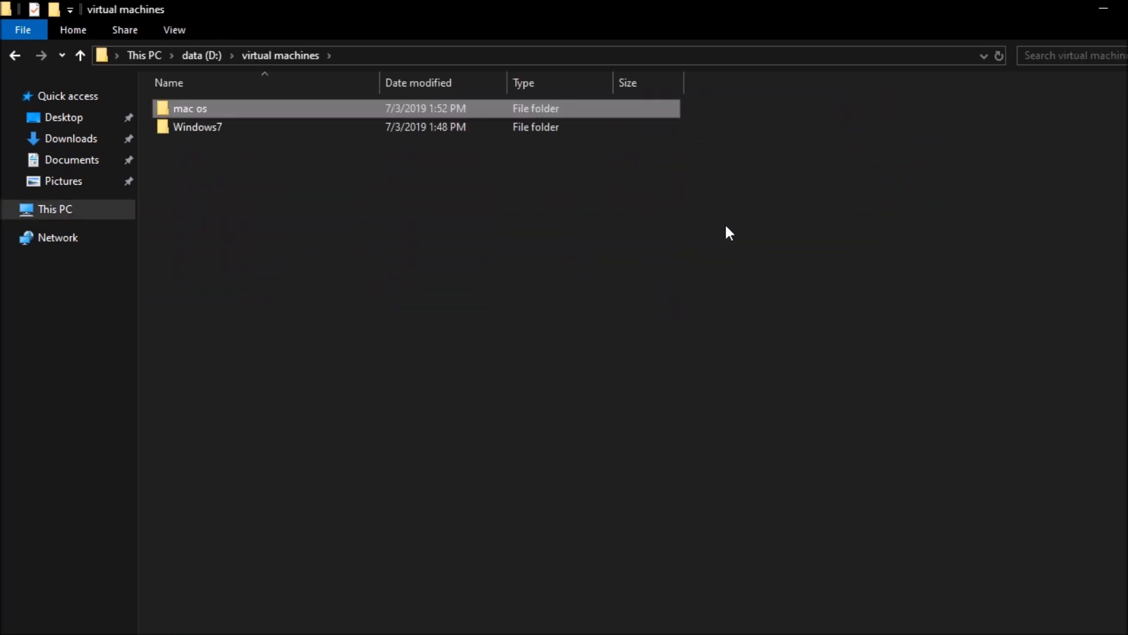
{"action": "key", "text": "Return"}
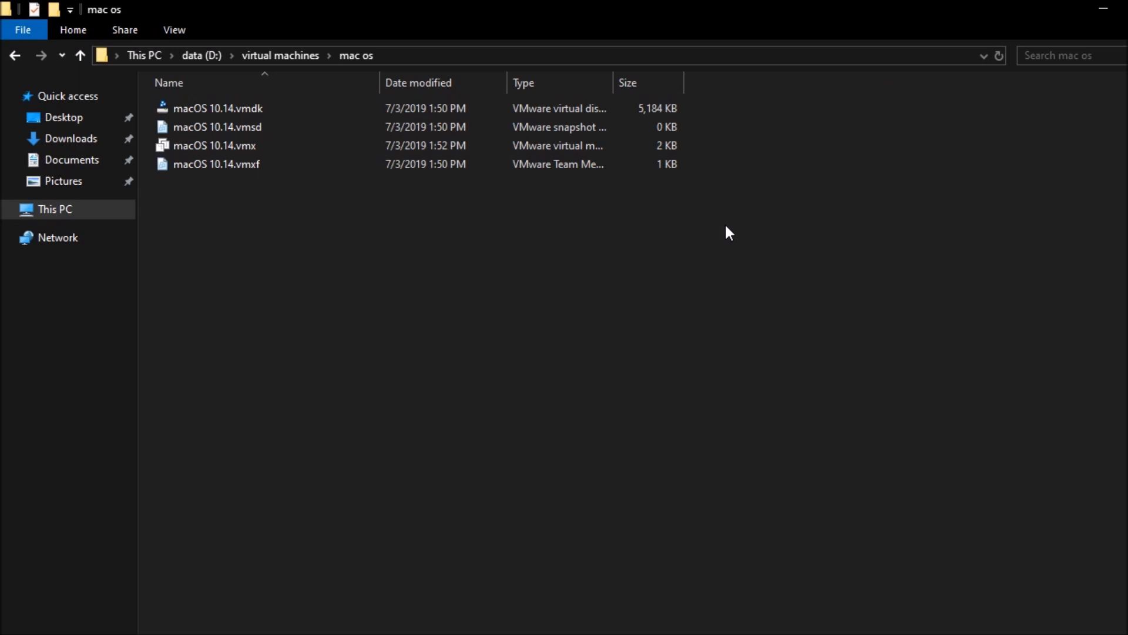
Open the macOS 10.14.vmx configuration file with Notepad.
{"action": "key", "text": "Down"}
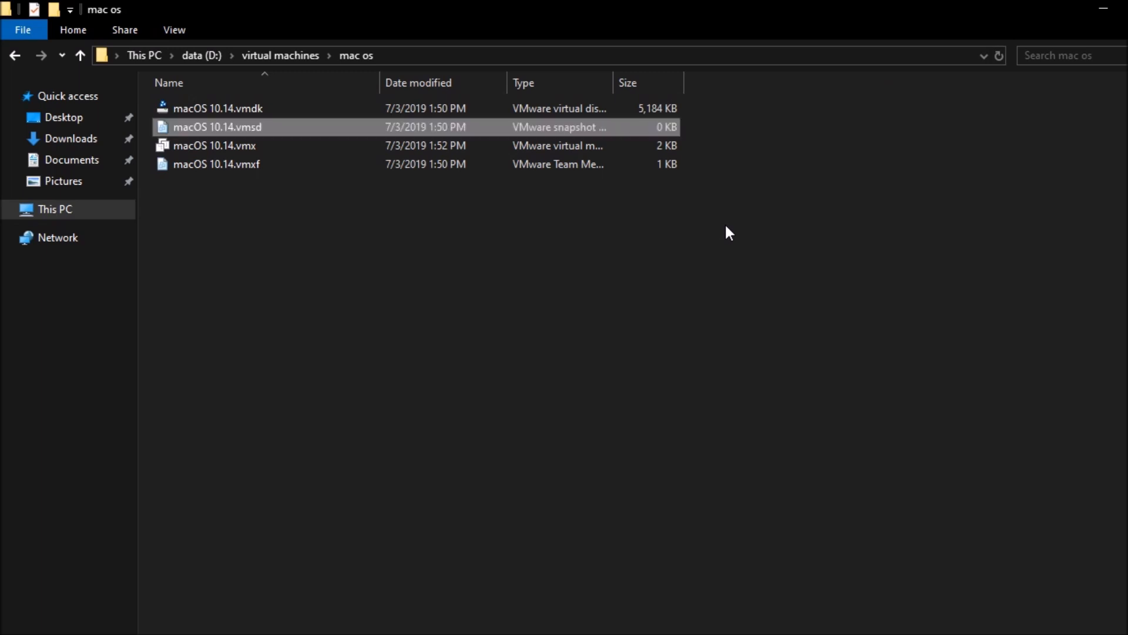
{"action": "key", "text": "Down"}
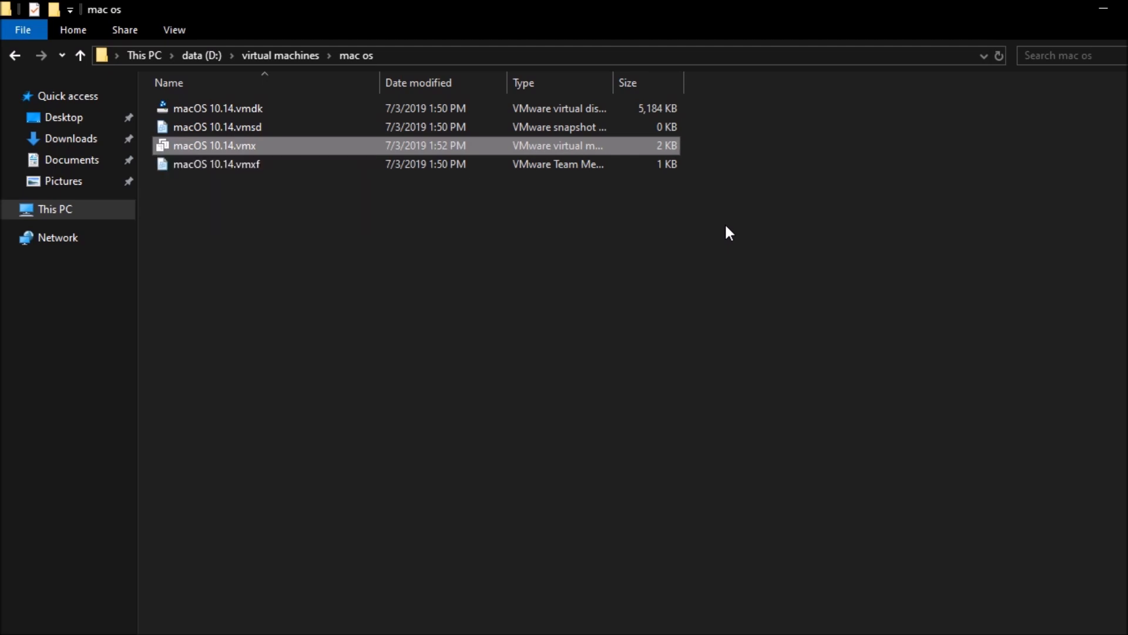
{"action": "key", "text": "shift+F10"}
{"action": "key", "text": "Down"}
{"action": "key", "text": "Down"}
{"action": "key", "text": "Down"}
{"action": "key", "text": "Down"}
{"action": "key", "text": "Down"}
{"action": "key", "text": "Down"}
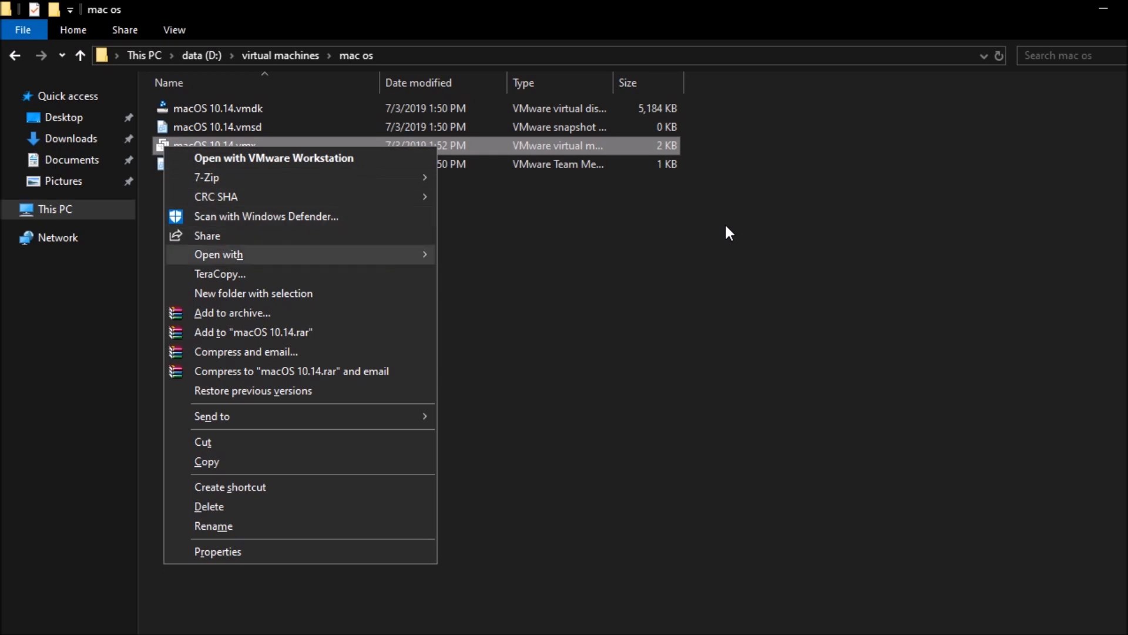
{"action": "key", "text": "Right"}
{"action": "key", "text": "Return"}
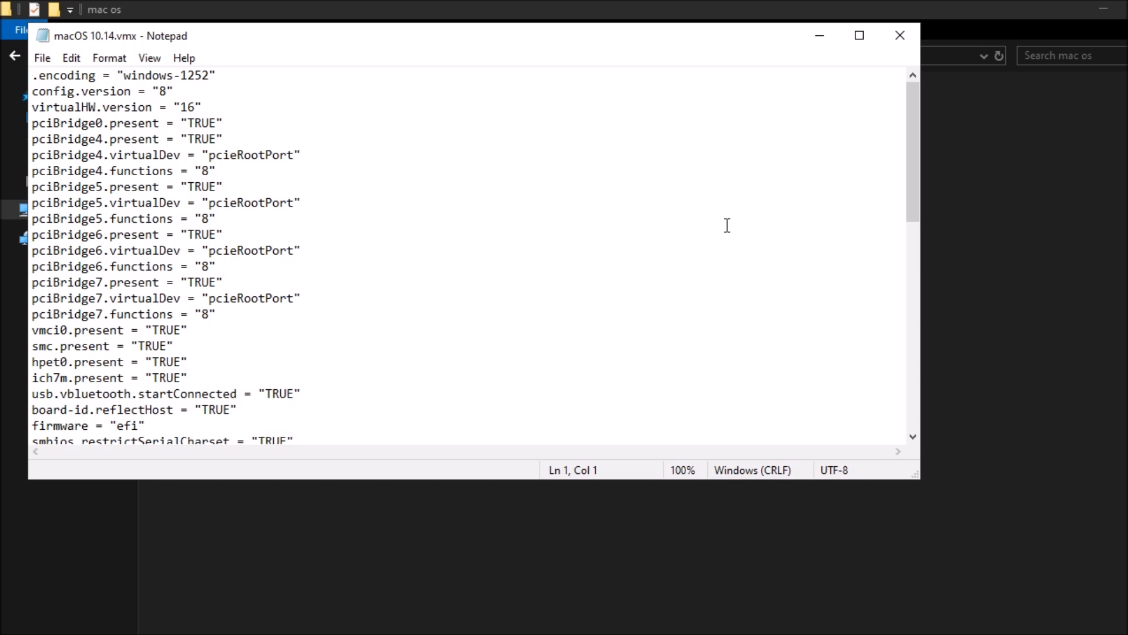
Paste smc.version = "0" at the end of the .vmx file, save it, and close Notepad and the folder window.
{"action": "key", "text": "ctrl+End"}
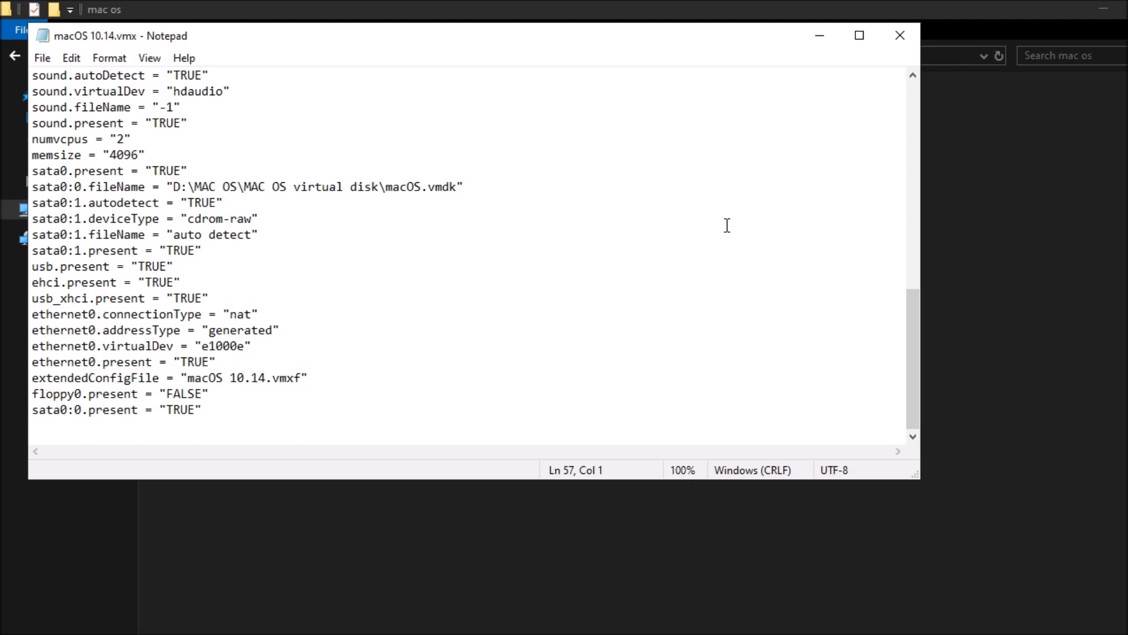
{"action": "key", "text": "ctrl+v"}
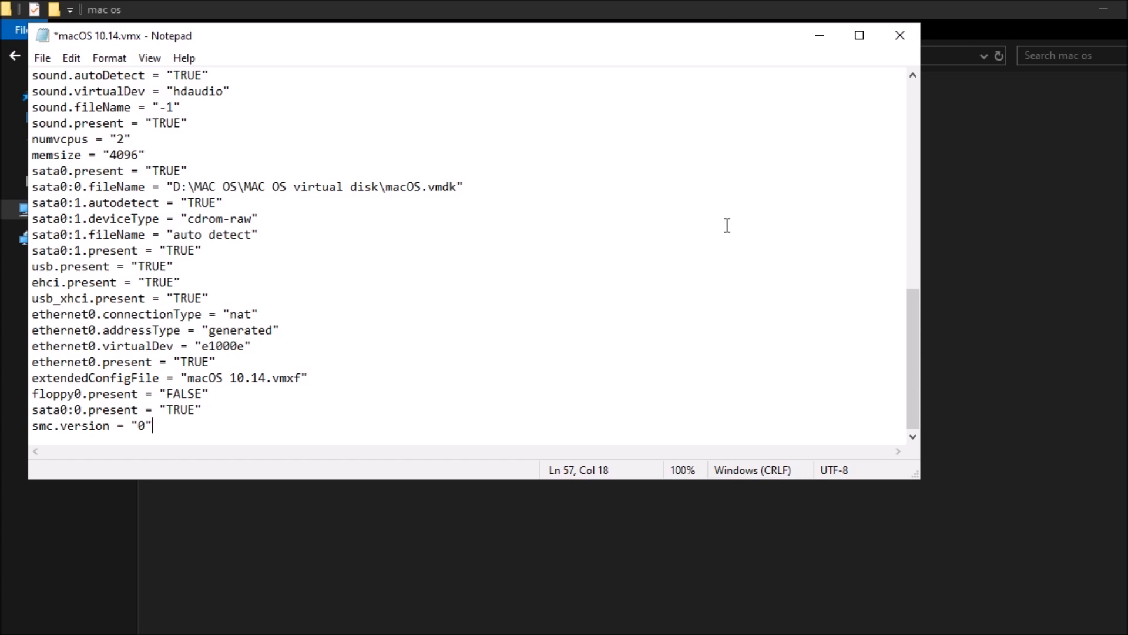
{"action": "key", "text": "alt+F4"}
{"action": "key", "text": "Return"}
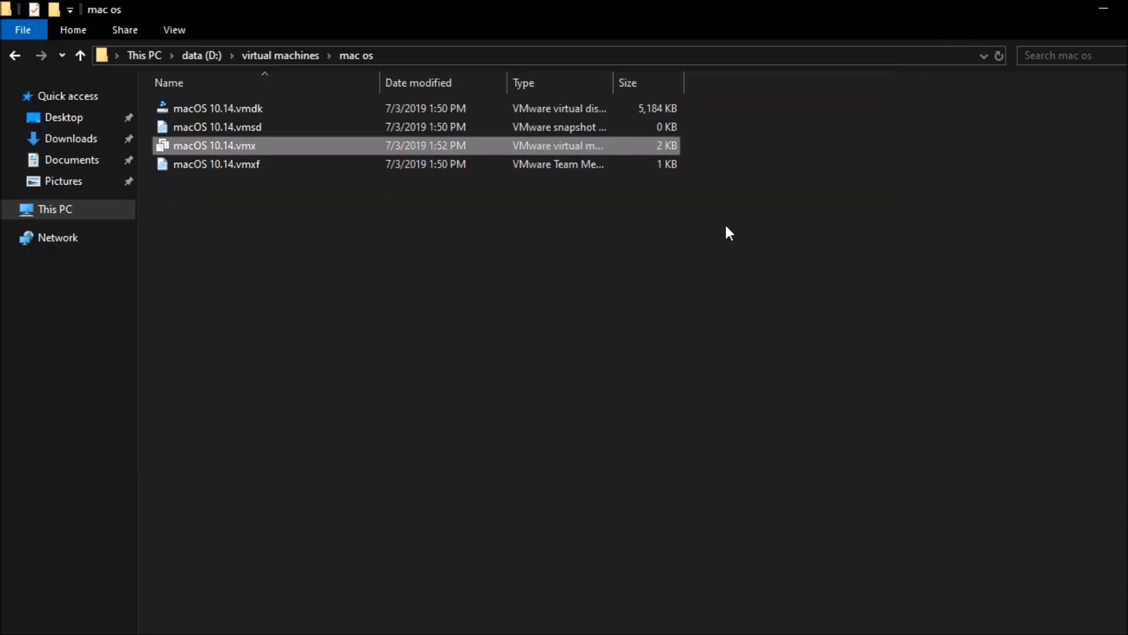
{"action": "key", "text": "alt+F4"}
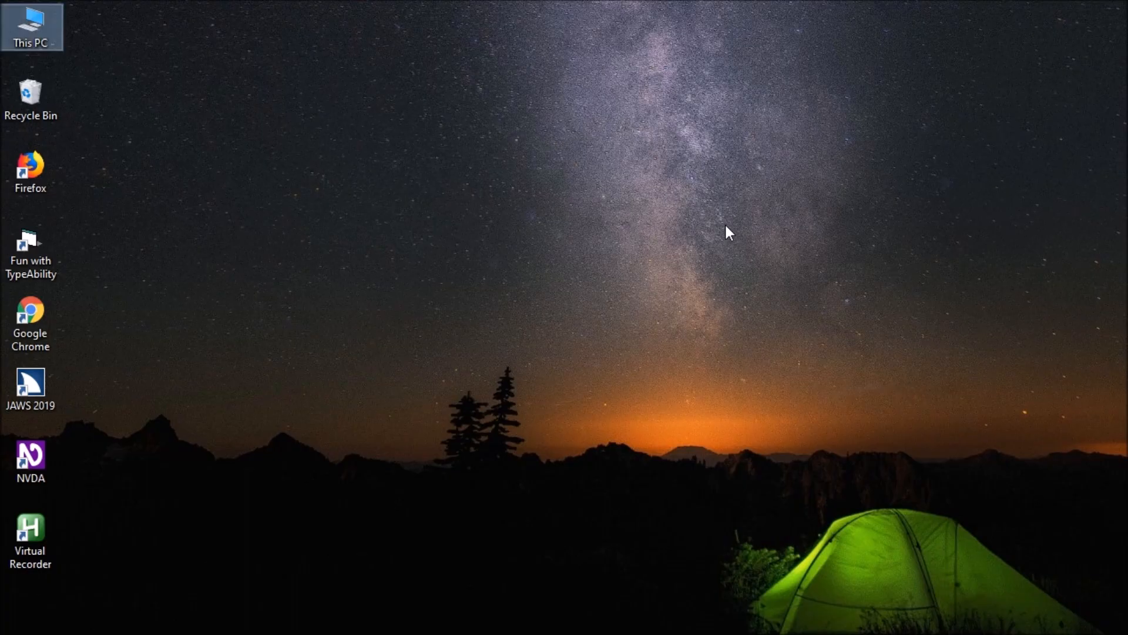
Launch VMware Workstation 15 Player.
{"action": "key", "text": "super"}
{"action": "key", "text": "super"}
{"action": "key", "text": "super"}
{"action": "type", "text": "v"}
{"action": "key", "text": "Return"}
{"action": "key", "text": "super"}
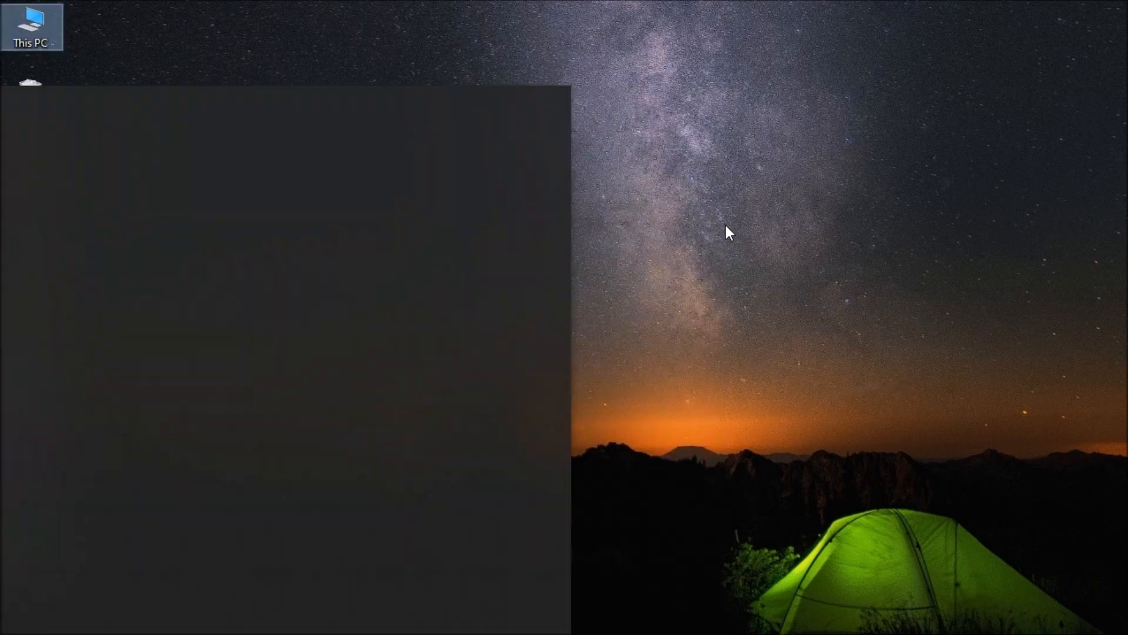
{"action": "type", "text": "v"}
{"action": "key", "text": "Return"}
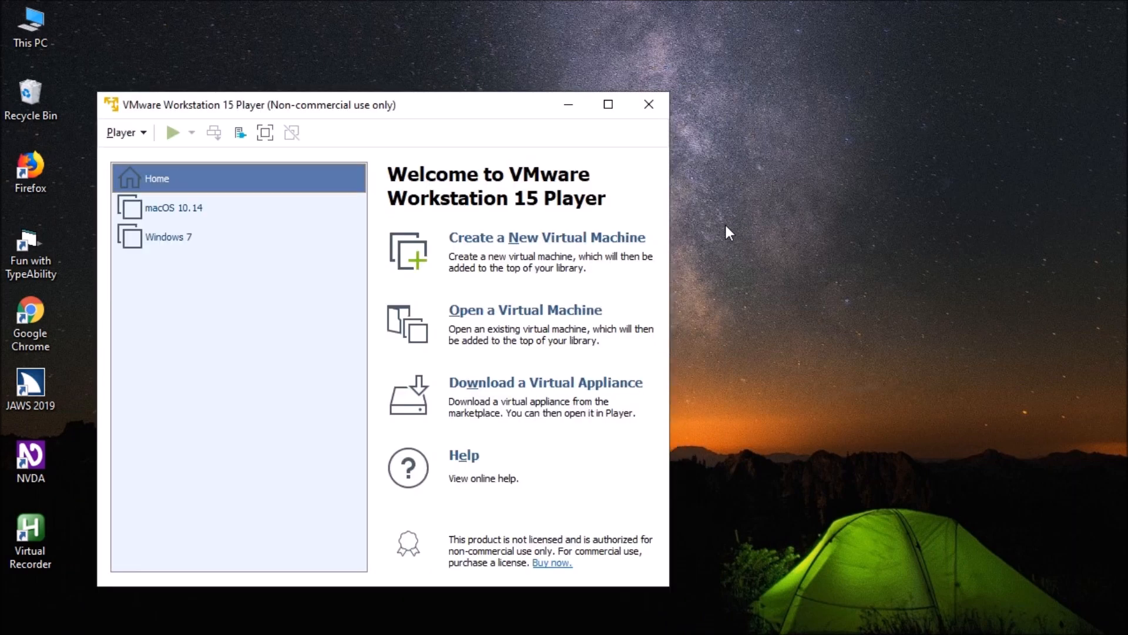
Power on the macOS 10.14 virtual machine from the library.
{"action": "key", "text": "Down"}
{"action": "key", "text": "shift+F10"}
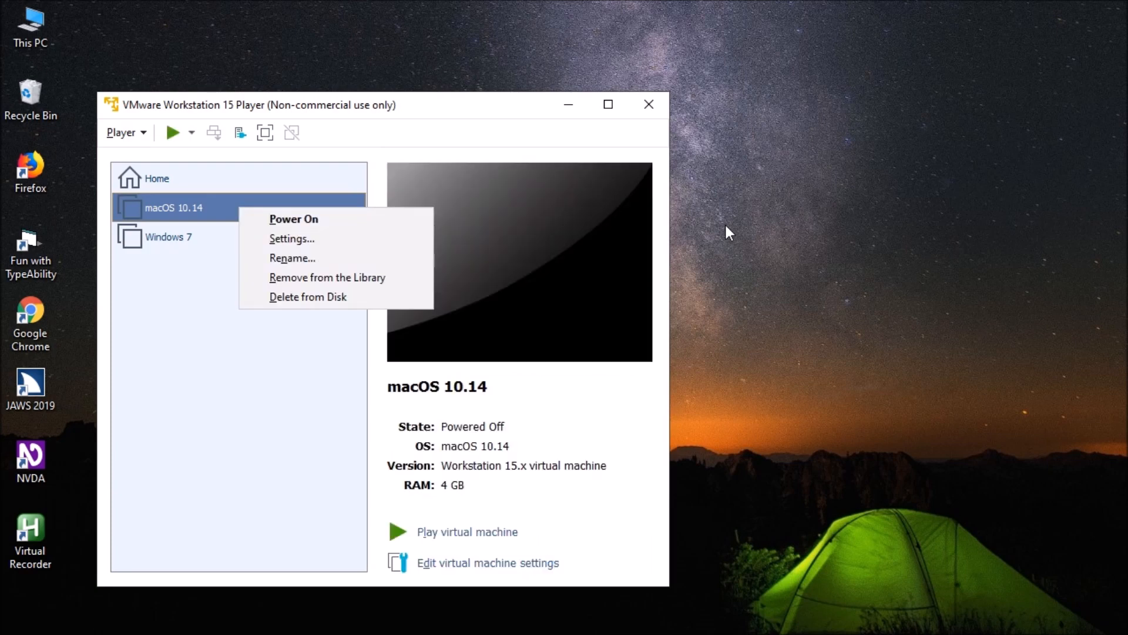
{"action": "key", "text": "Down"}
{"action": "key", "text": "Return"}
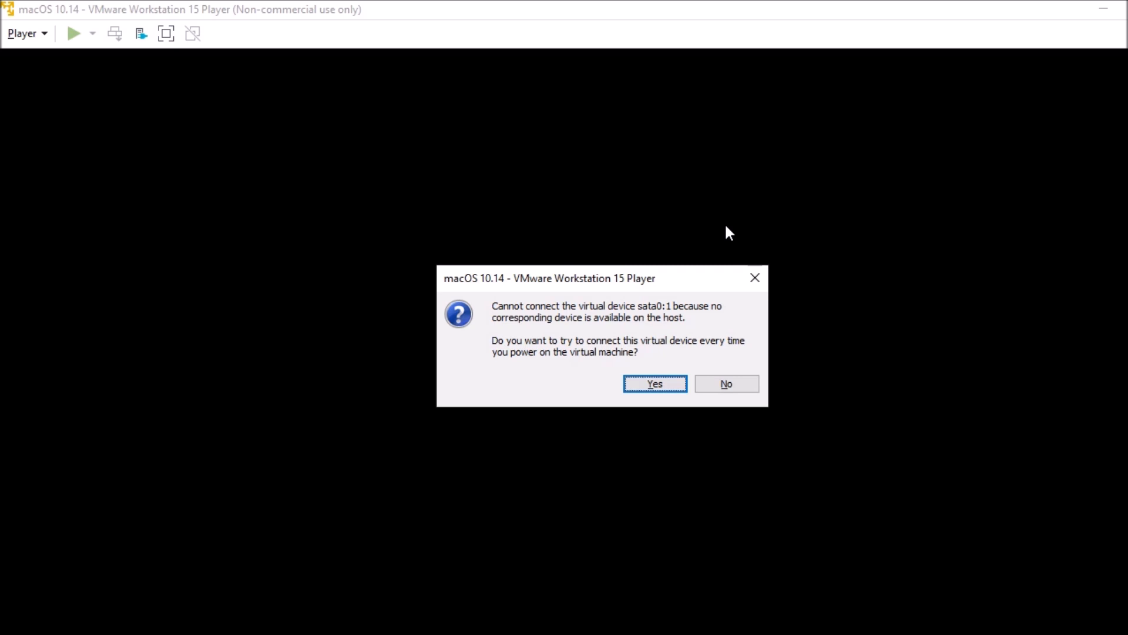
Decline connecting the sata0:1 device at every power-on and switch the virtual machine to full screen.
{"action": "key", "text": "Tab"}
{"action": "key", "text": "Return"}
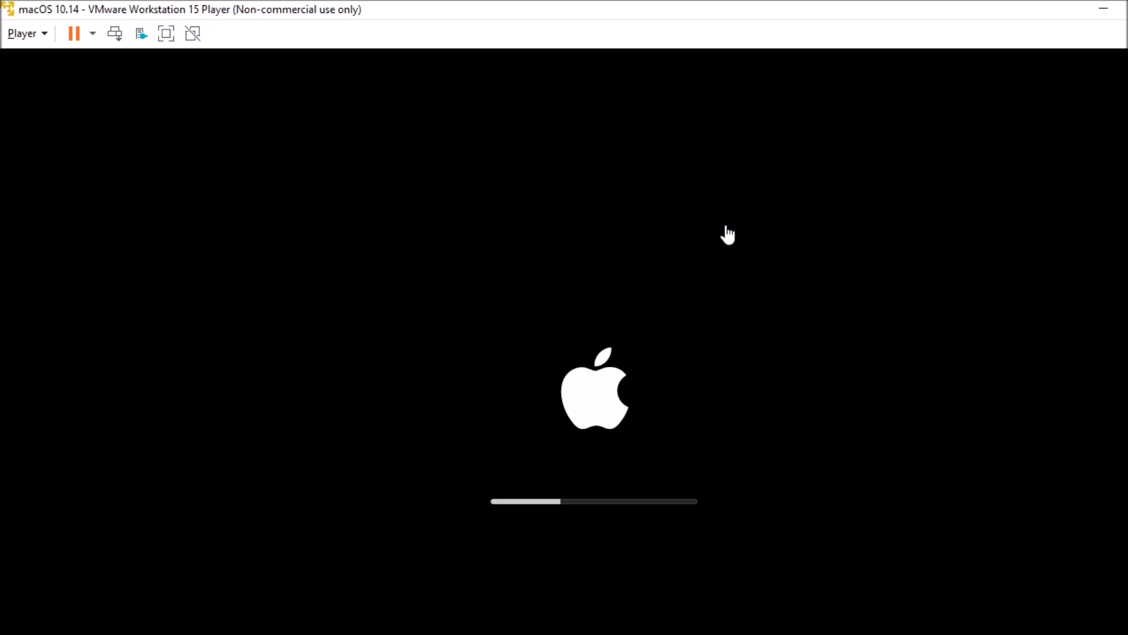
{"action": "key", "text": "ctrl+alt+Return"}
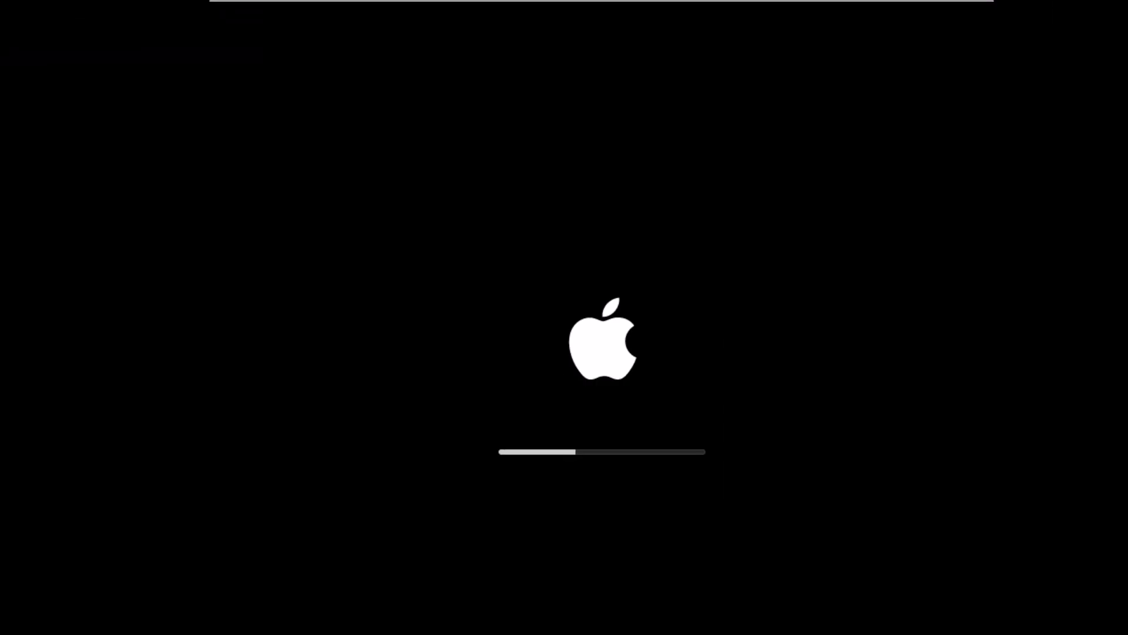
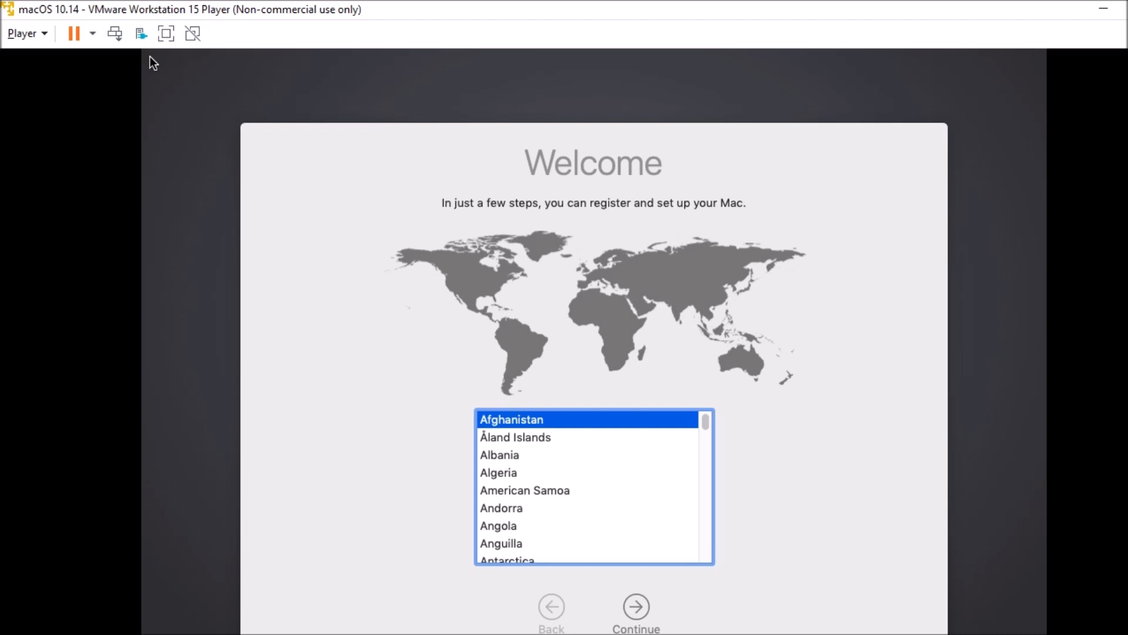
Toggle VoiceOver off and on several times on the macOS Welcome screen, leaving it turned on.
{"action": "key", "text": "Tab"}
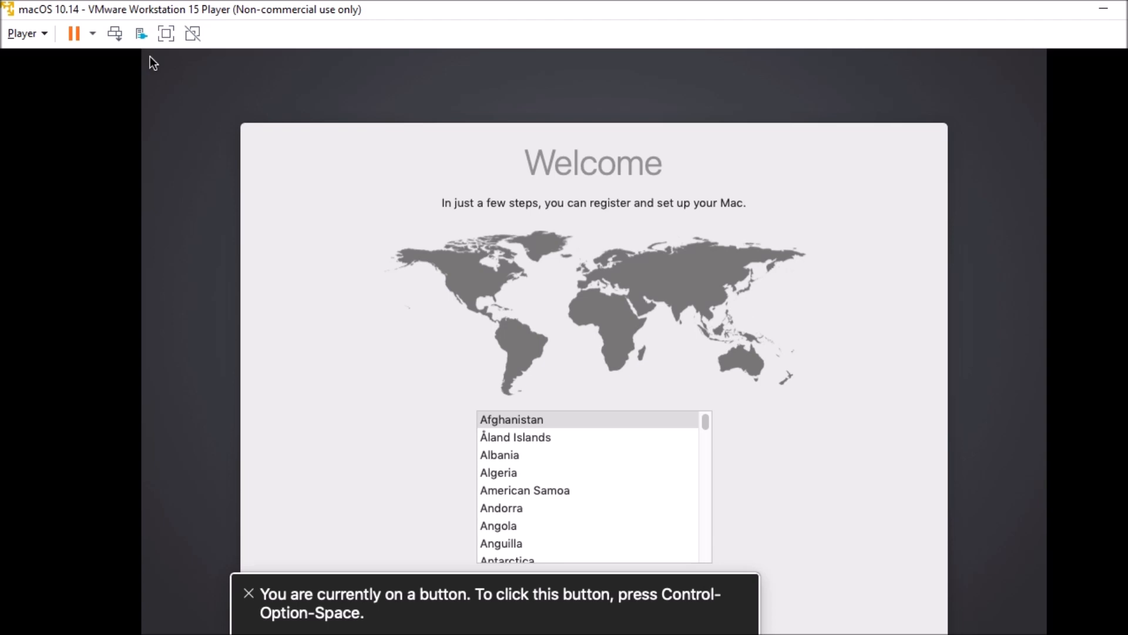
{"action": "key", "text": "super+F5"}
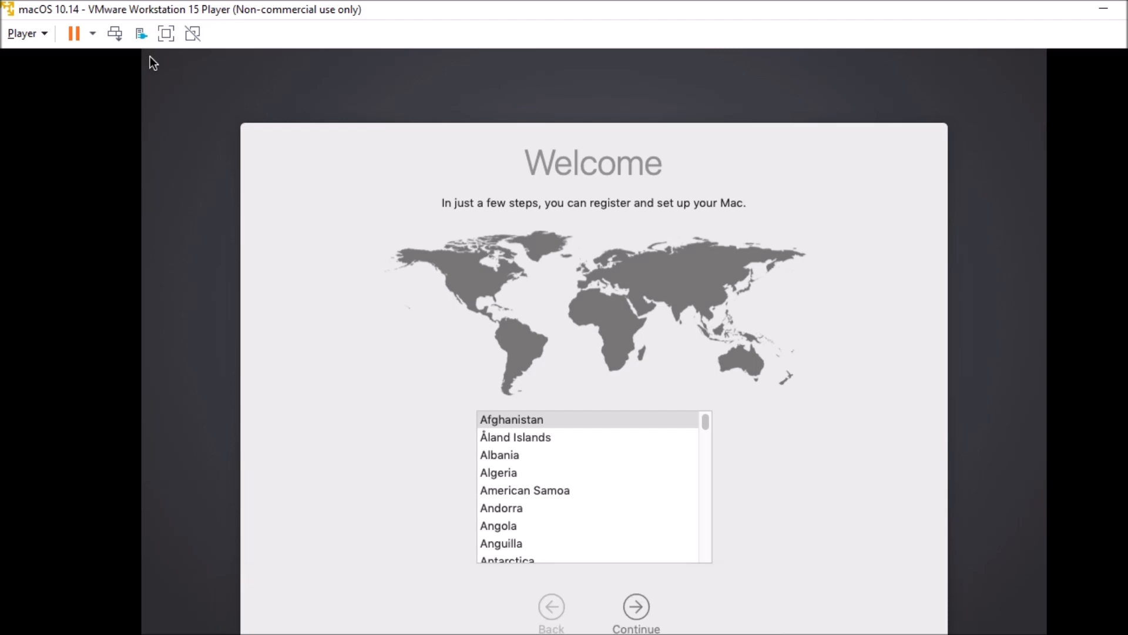
{"action": "key", "text": "super+F5"}
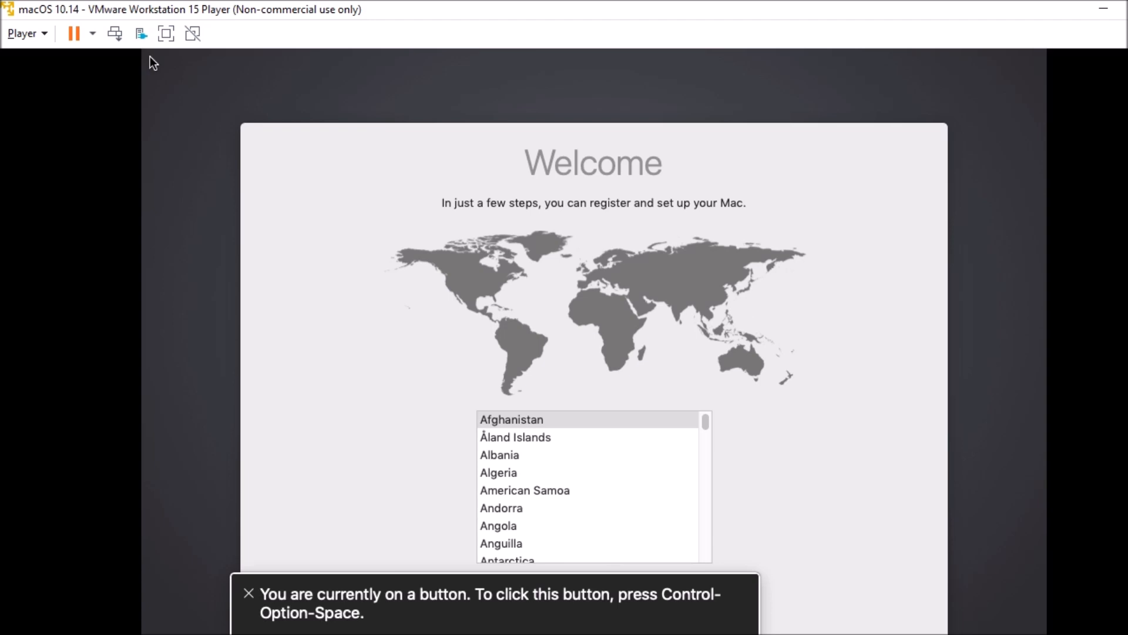
{"action": "key", "text": "super+F5"}
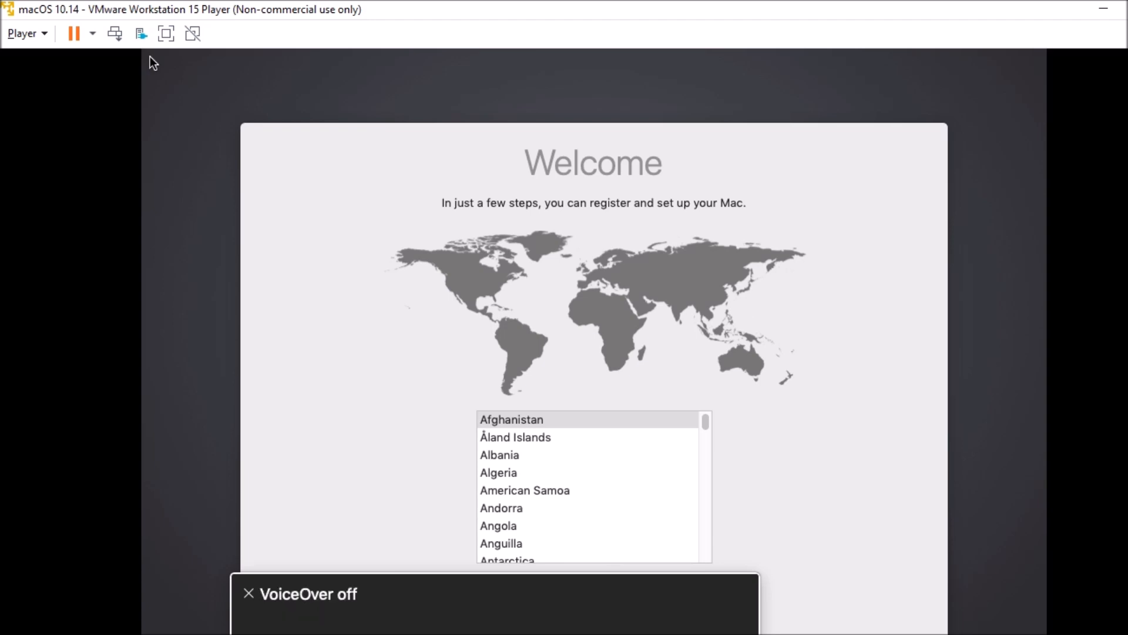
{"action": "key", "text": "super+F5"}
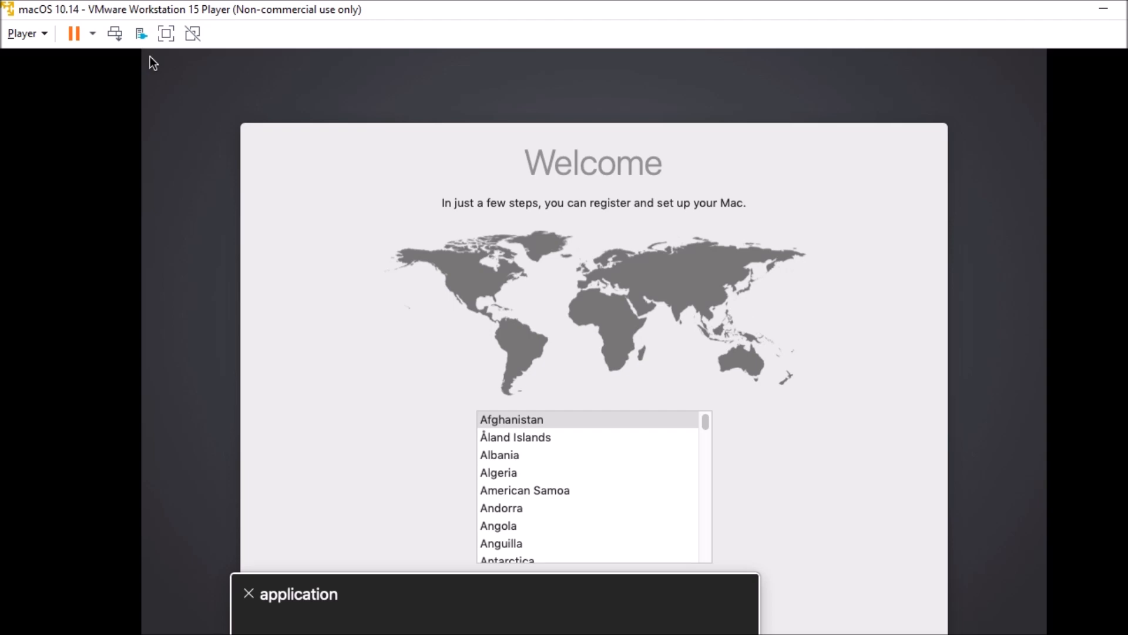
{"action": "key", "text": "super+F5"}
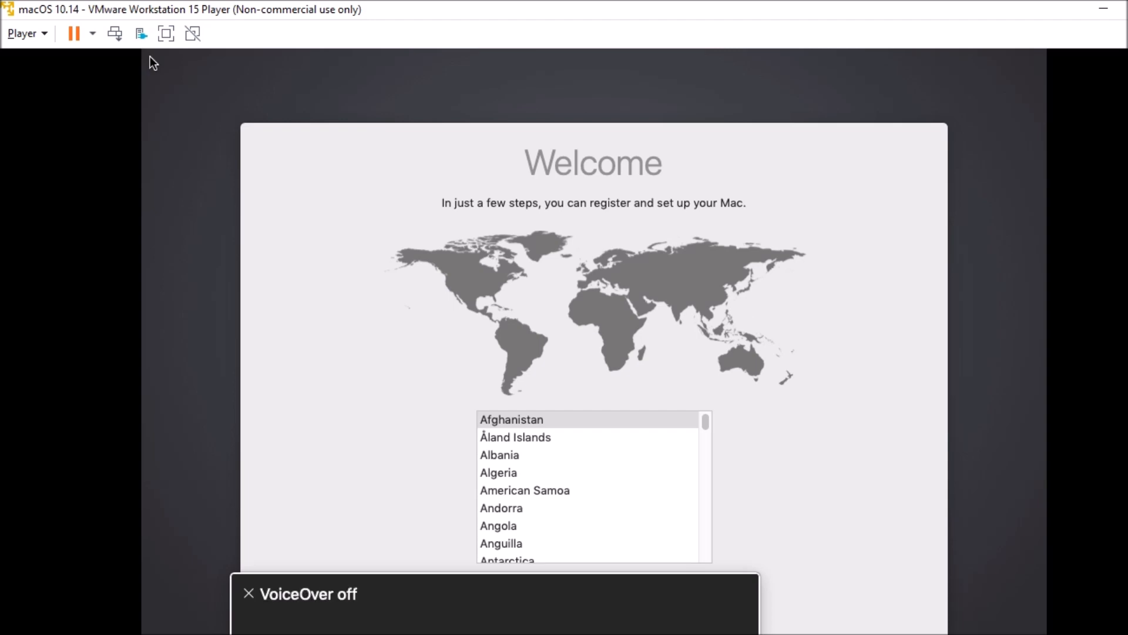
{"action": "key", "text": "super+F5"}
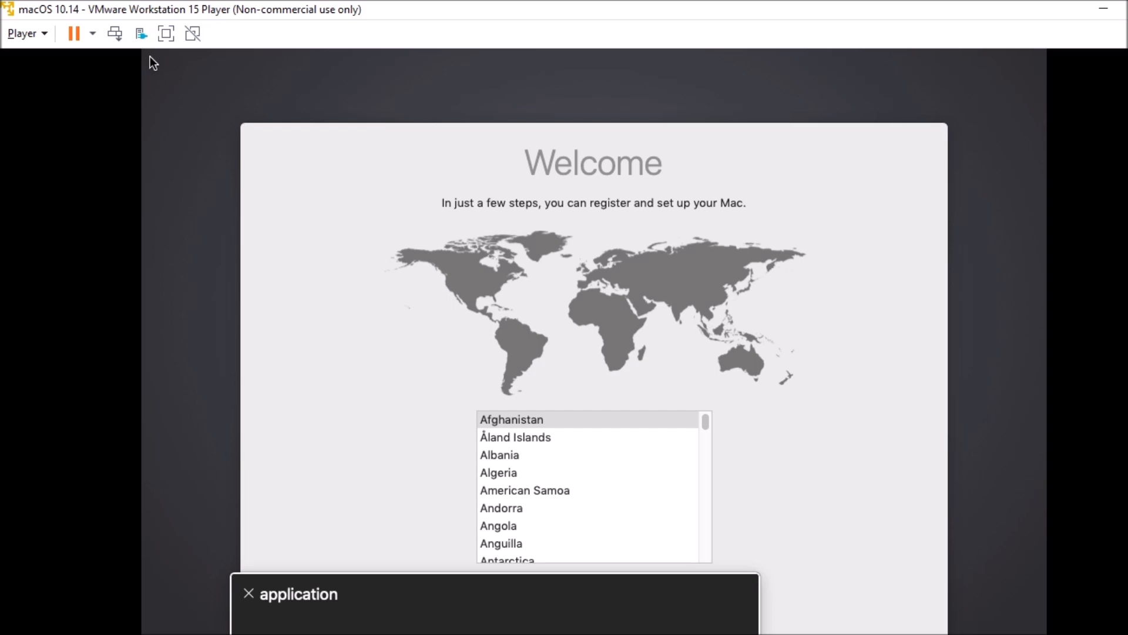
{"action": "key", "text": "super+F5"}
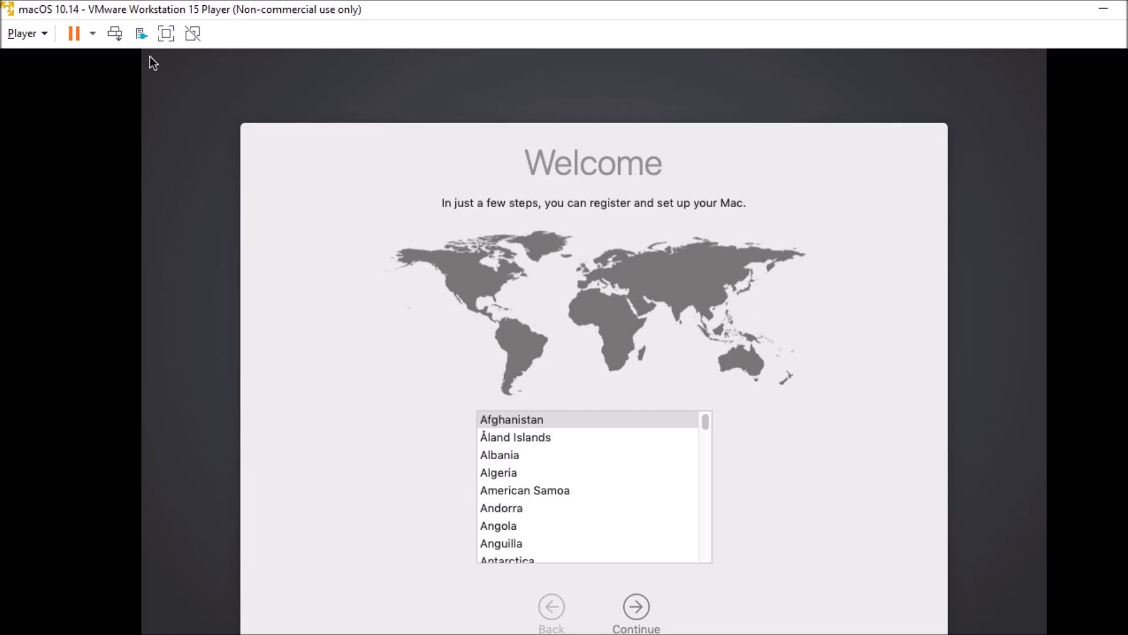
{"action": "key", "text": "super+F5"}
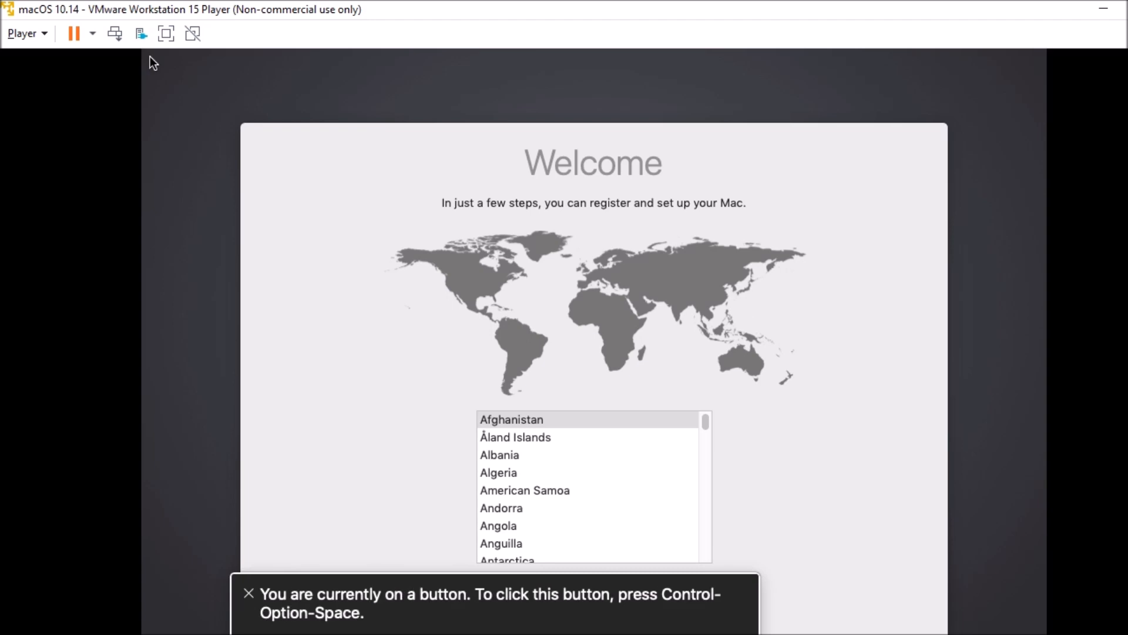
{"action": "key", "text": "super+F5"}
{"action": "key", "text": "super+F5"}
Continue to the keyboard selection with Afghanistan as the country, and go back to the Welcome screen.
{"action": "key", "text": "Tab"}
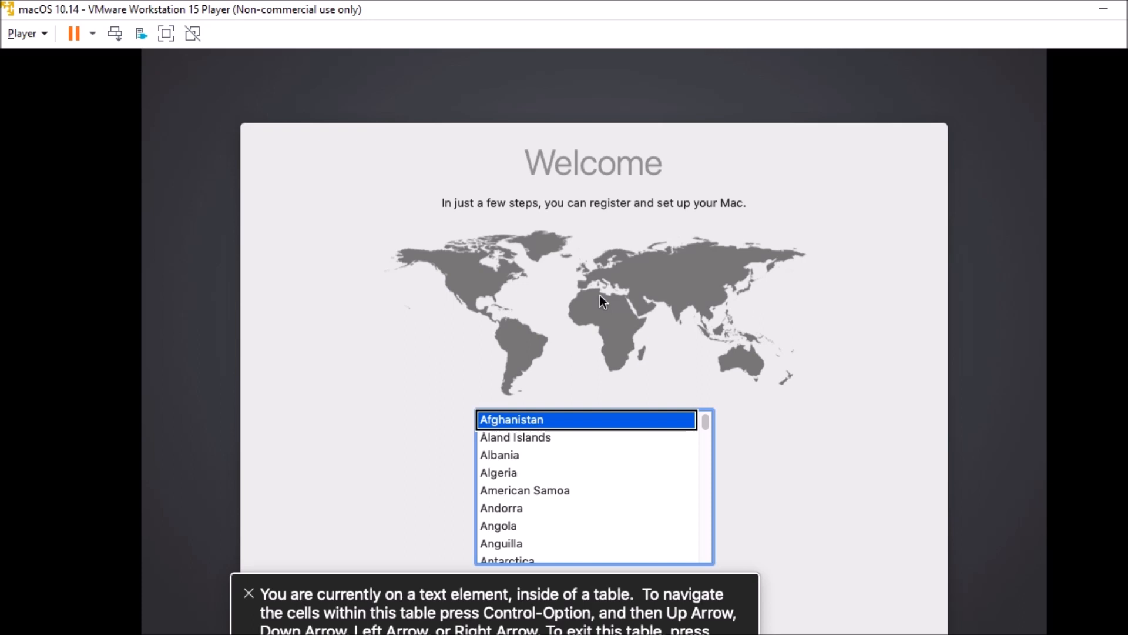
{"action": "key", "text": "Tab"}
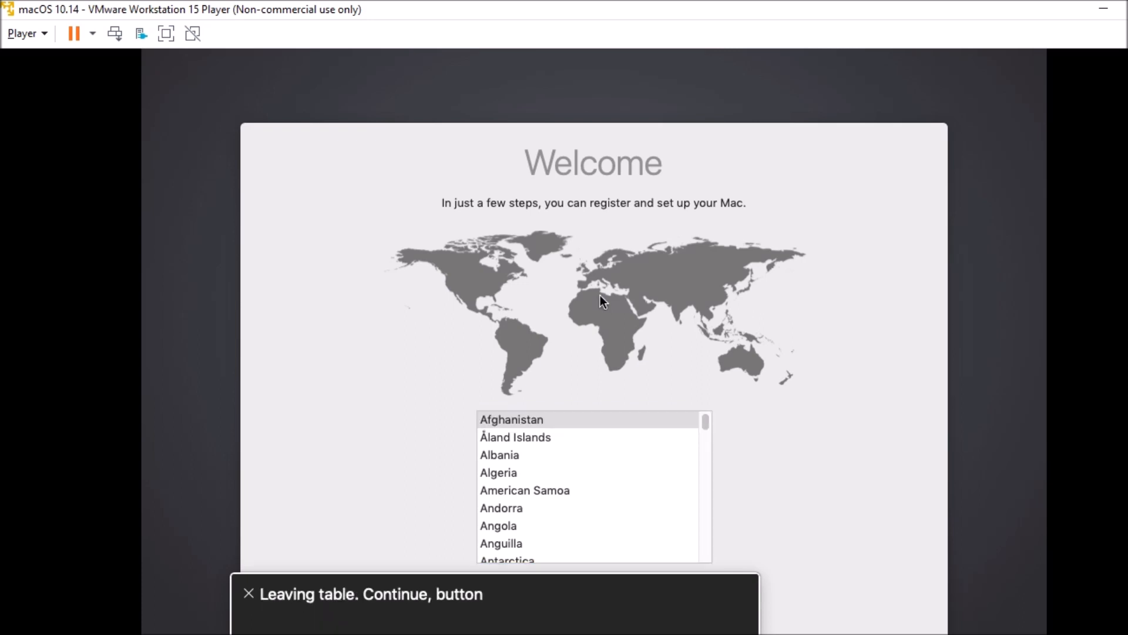
{"action": "key", "text": "shift+Tab"}
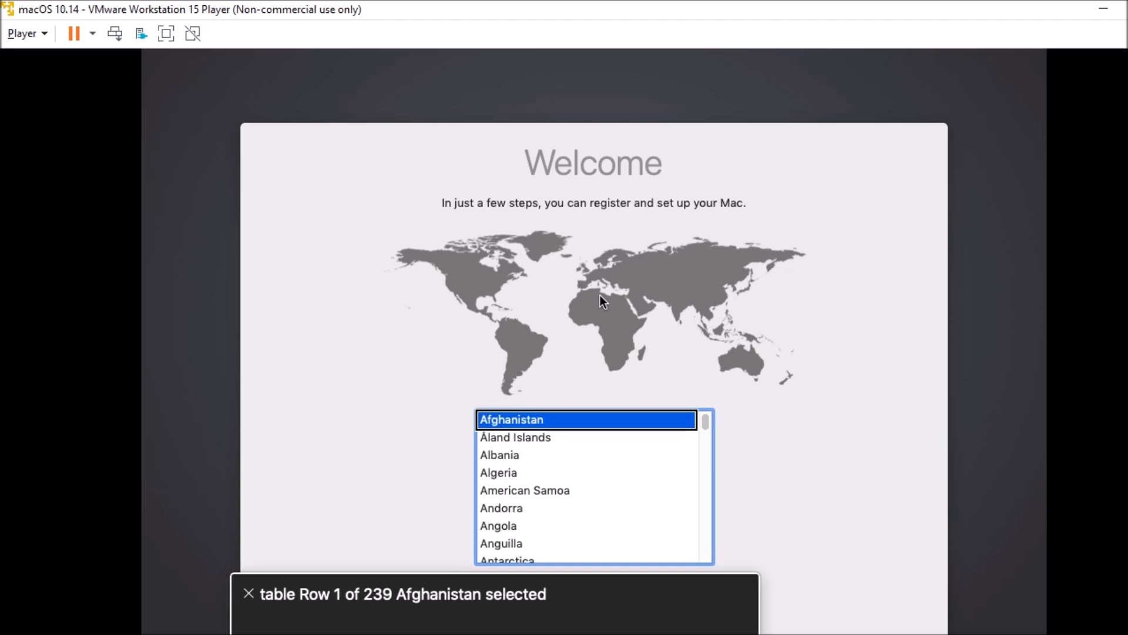
{"action": "key", "text": "Tab"}
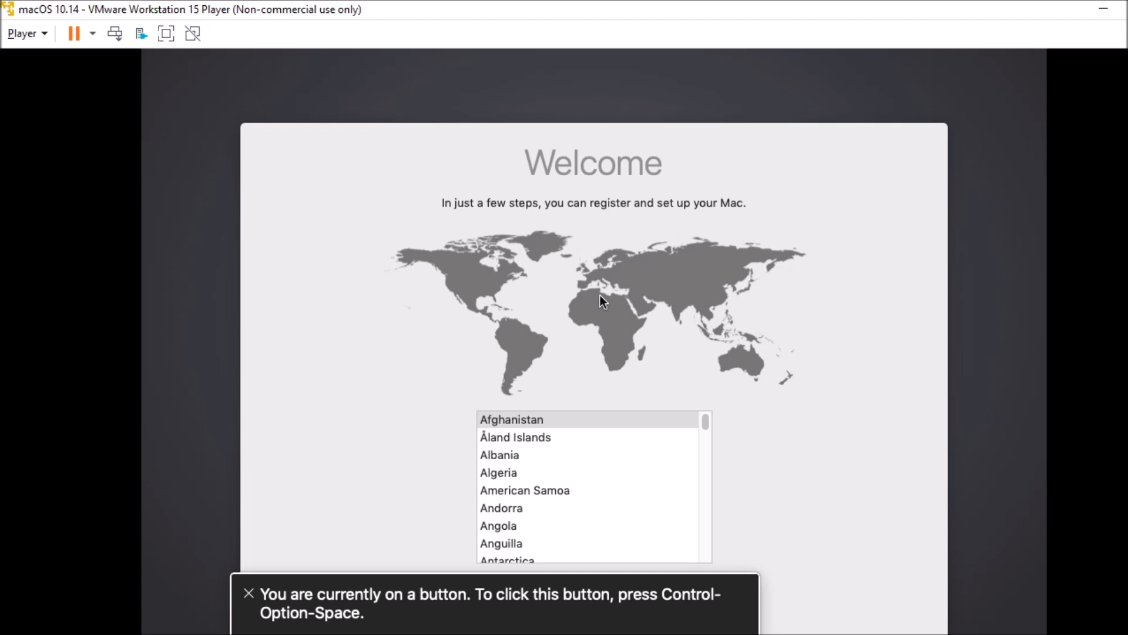
{"action": "key", "text": "Return"}
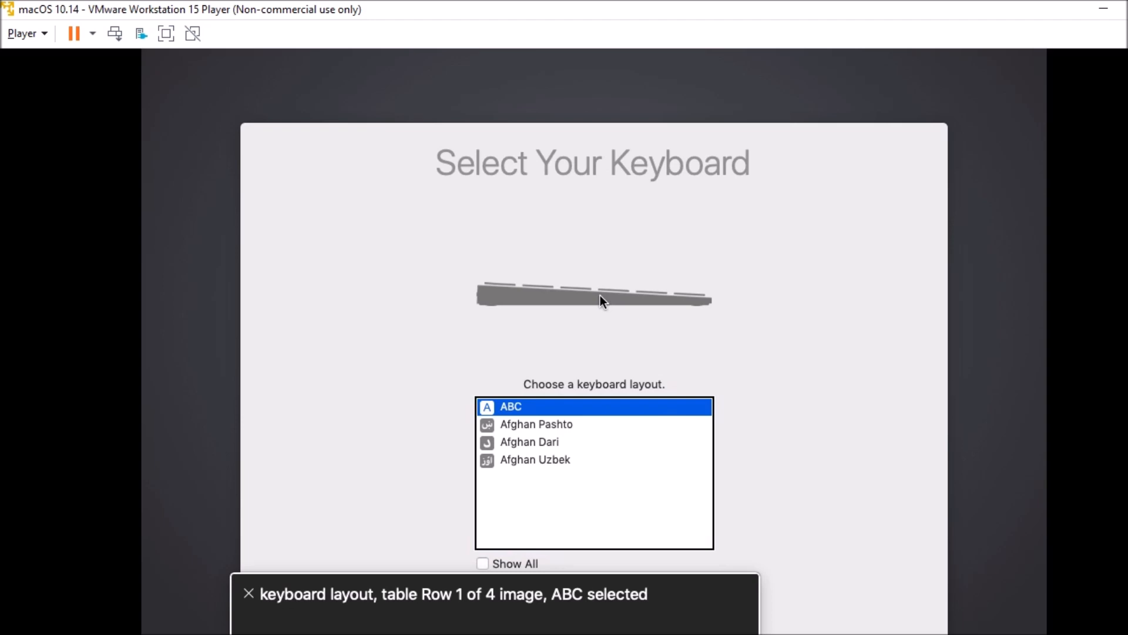
{"action": "key", "text": "Tab"}
{"action": "key", "text": "Tab"}
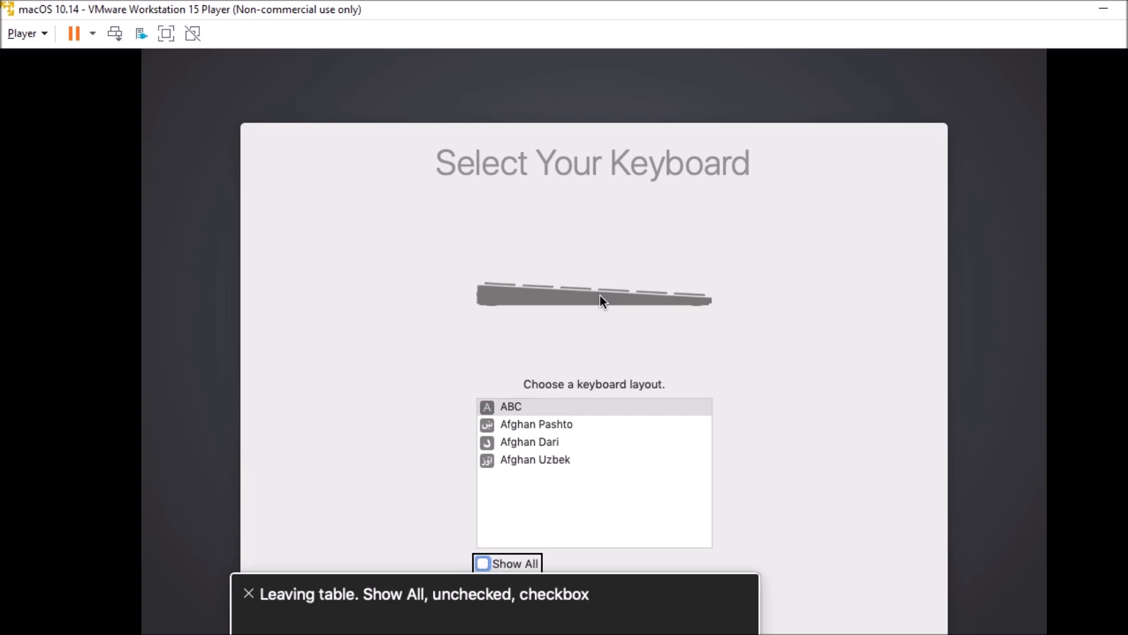
{"action": "key", "text": "space"}
{"action": "key", "text": "Tab"}
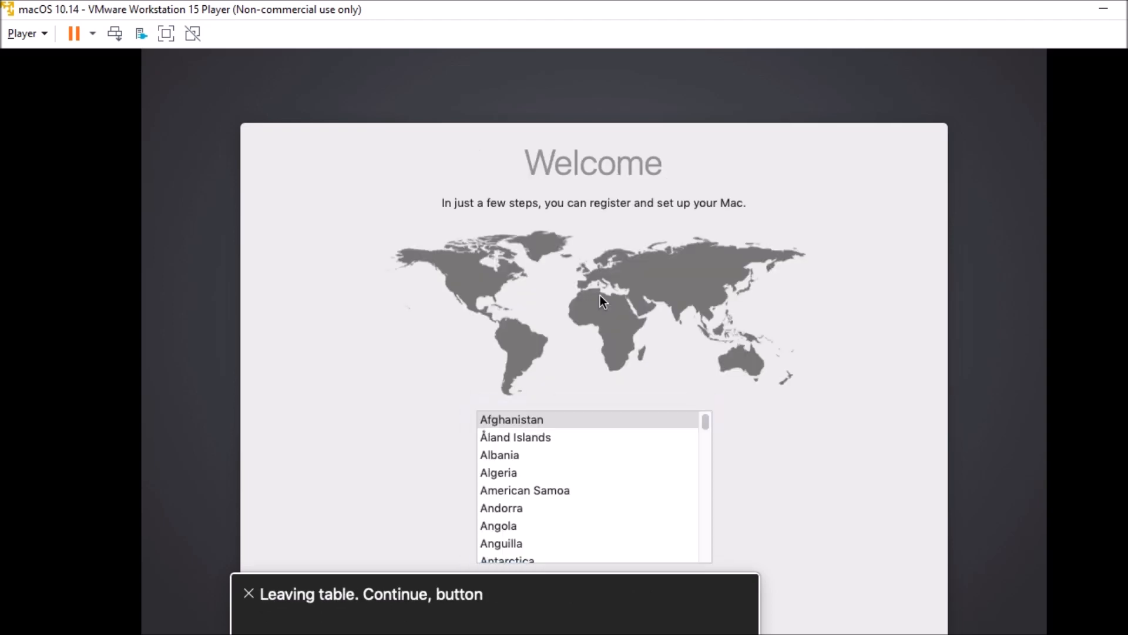
Return to the country list on the Welcome screen and move the selection down through it as far as Palestinian Territories.
{"action": "key", "text": "shift+Tab"}
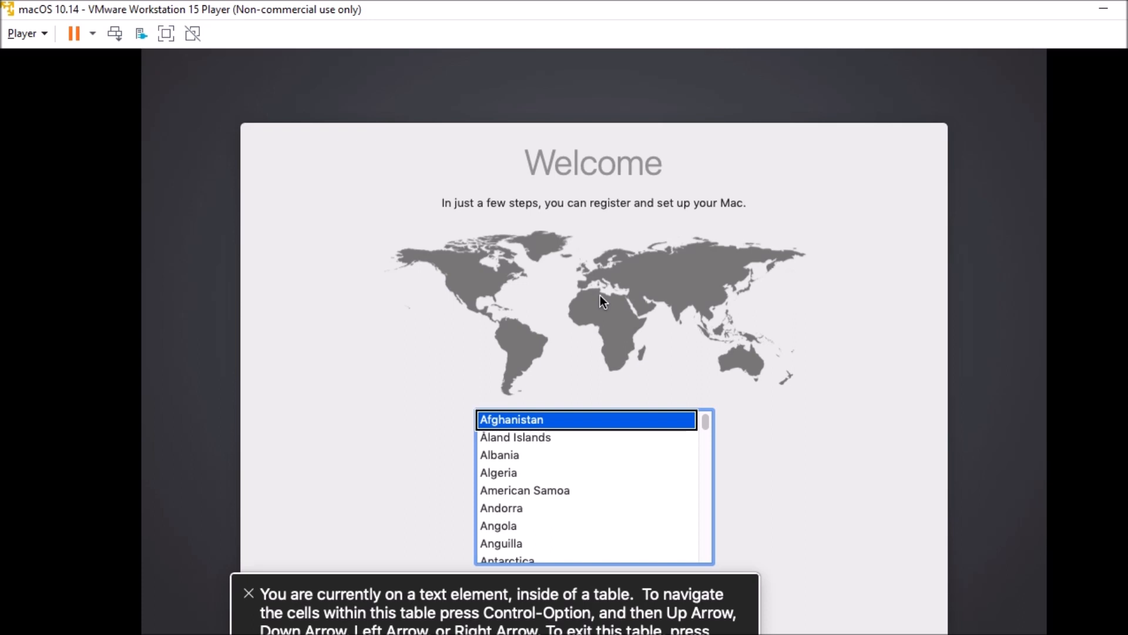
{"action": "key", "text": "Down"}
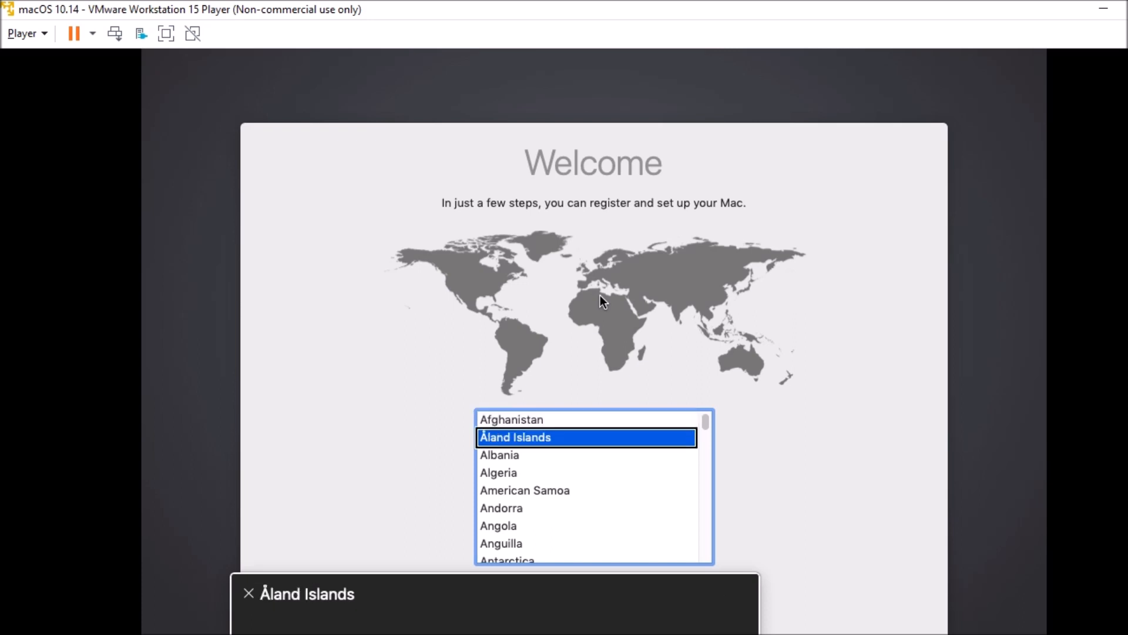
{"action": "key", "text": "Up"}
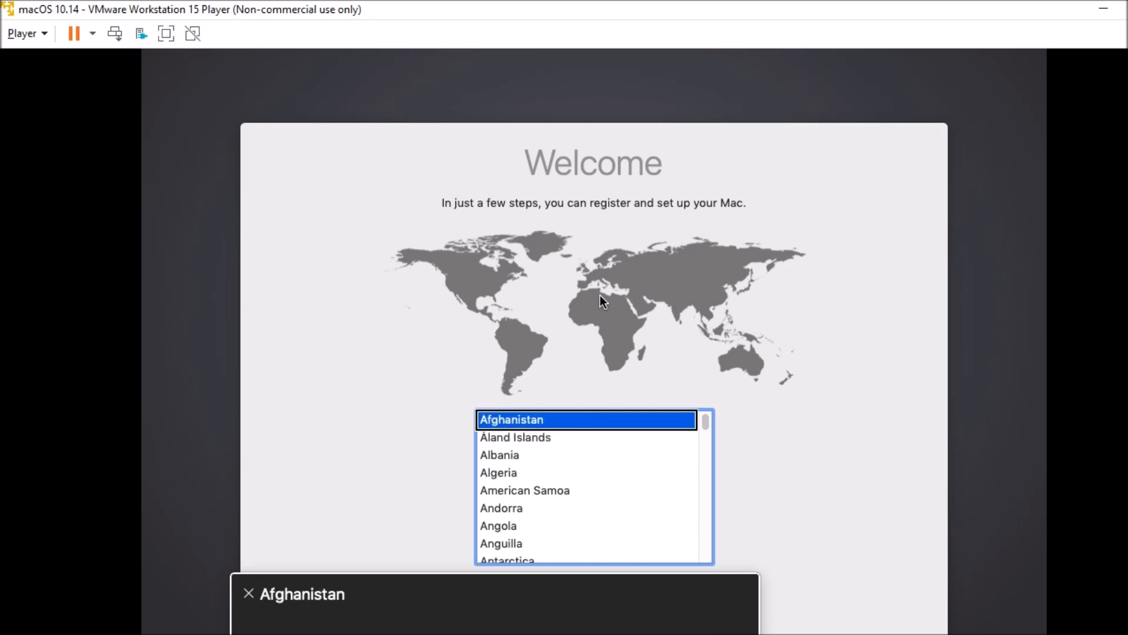
{"action": "key", "text": "Down"}
{"action": "key", "text": "Down"}
{"action": "key", "text": "Down"}
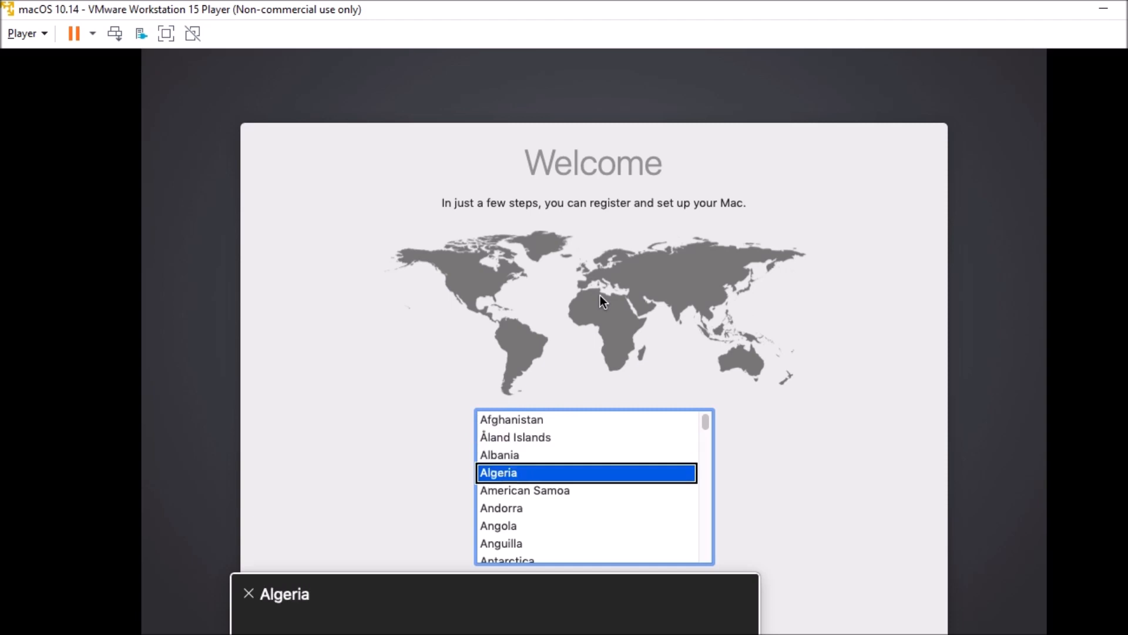
{"action": "key", "text": "Down"}
{"action": "key", "text": "Down"}
{"action": "key", "text": "Down"}
{"action": "key", "text": "Down"}
{"action": "key", "text": "Down"}
{"action": "key", "text": "Down"}
{"action": "key", "text": "Down"}
{"action": "key", "text": "Down"}
{"action": "key", "text": "Down"}
{"action": "key", "text": "Down"}
{"action": "key", "text": "Down"}
{"action": "key", "text": "Down"}
{"action": "key", "text": "Down"}
{"action": "key", "text": "Down"}
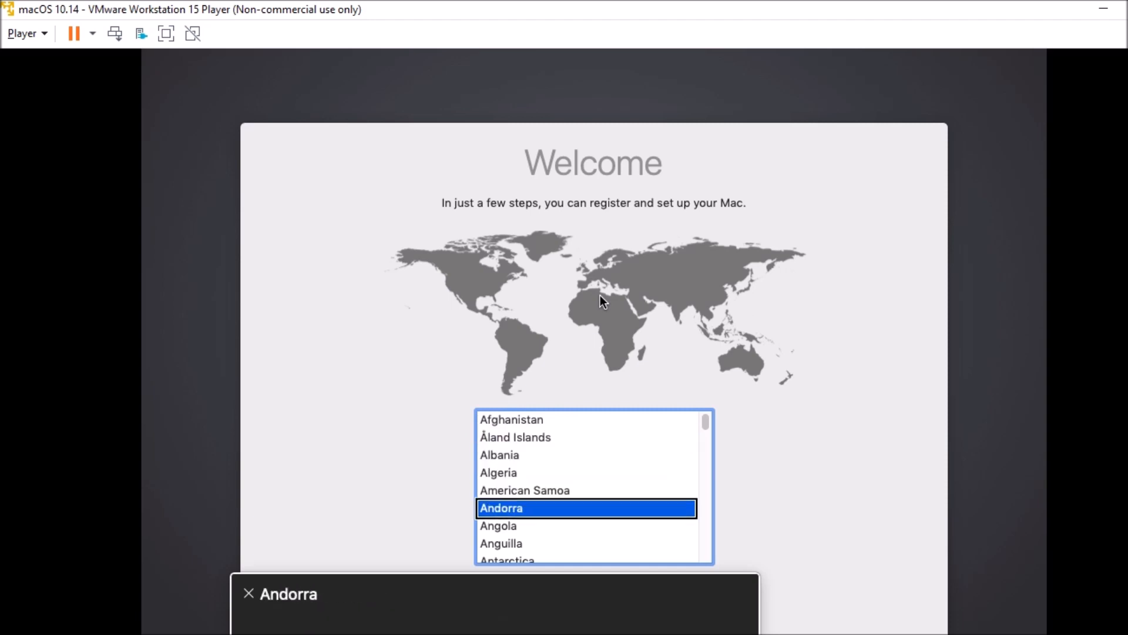
{"action": "key", "text": "Down"}
{"action": "key", "text": "Down"}
{"action": "key", "text": "Down"}
{"action": "key", "text": "Down"}
{"action": "key", "text": "Down"}
{"action": "key", "text": "Down"}
{"action": "key", "text": "Down"}
{"action": "key", "text": "Down"}
{"action": "key", "text": "Down"}
{"action": "key", "text": "Down"}
{"action": "key", "text": "Down"}
{"action": "key", "text": "Down"}
{"action": "key", "text": "Down"}
{"action": "key", "text": "Down"}
{"action": "key", "text": "Down"}
{"action": "key", "text": "Down"}
{"action": "key", "text": "Down"}
{"action": "key", "text": "Down"}
{"action": "key", "text": "Down"}
{"action": "key", "text": "Down"}
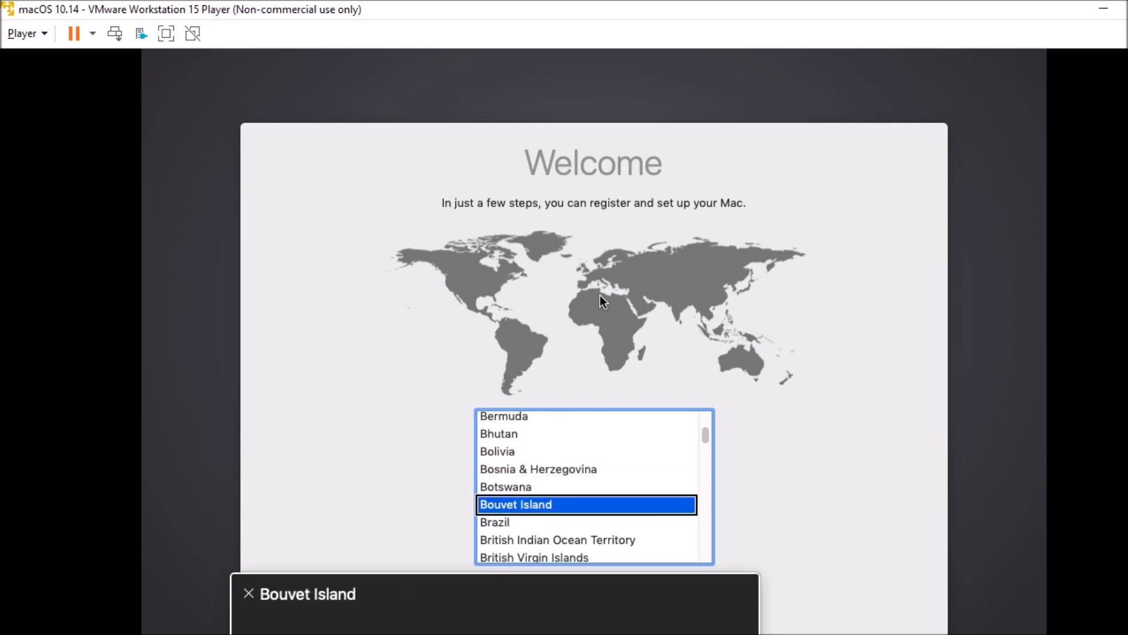
{"action": "key", "text": "Down"}
{"action": "key", "text": "Down"}
{"action": "key", "text": "Down"}
{"action": "key", "text": "Down"}
{"action": "key", "text": "Down"}
{"action": "key", "text": "Down"}
{"action": "key", "text": "Down"}
{"action": "key", "text": "Down"}
{"action": "key", "text": "Down"}
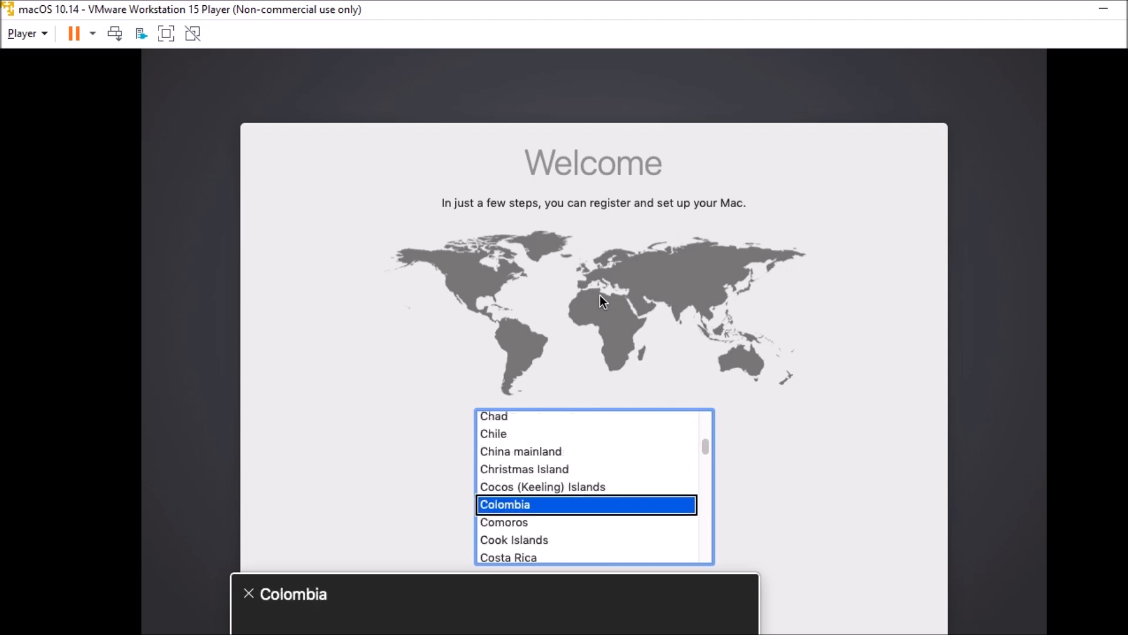
{"action": "key", "text": "Down"}
{"action": "key", "text": "Down"}
{"action": "key", "text": "Down"}
{"action": "key", "text": "Down"}
{"action": "key", "text": "Down"}
{"action": "key", "text": "Down"}
{"action": "key", "text": "Down"}
{"action": "key", "text": "Down"}
{"action": "key", "text": "Down"}
{"action": "key", "text": "Down"}
{"action": "key", "text": "Down"}
{"action": "key", "text": "Down"}
{"action": "key", "text": "Down"}
{"action": "key", "text": "Down"}
{"action": "key", "text": "Down"}
{"action": "key", "text": "Down"}
{"action": "key", "text": "Down"}
{"action": "key", "text": "Down"}
{"action": "key", "text": "Down"}
{"action": "key", "text": "Down"}
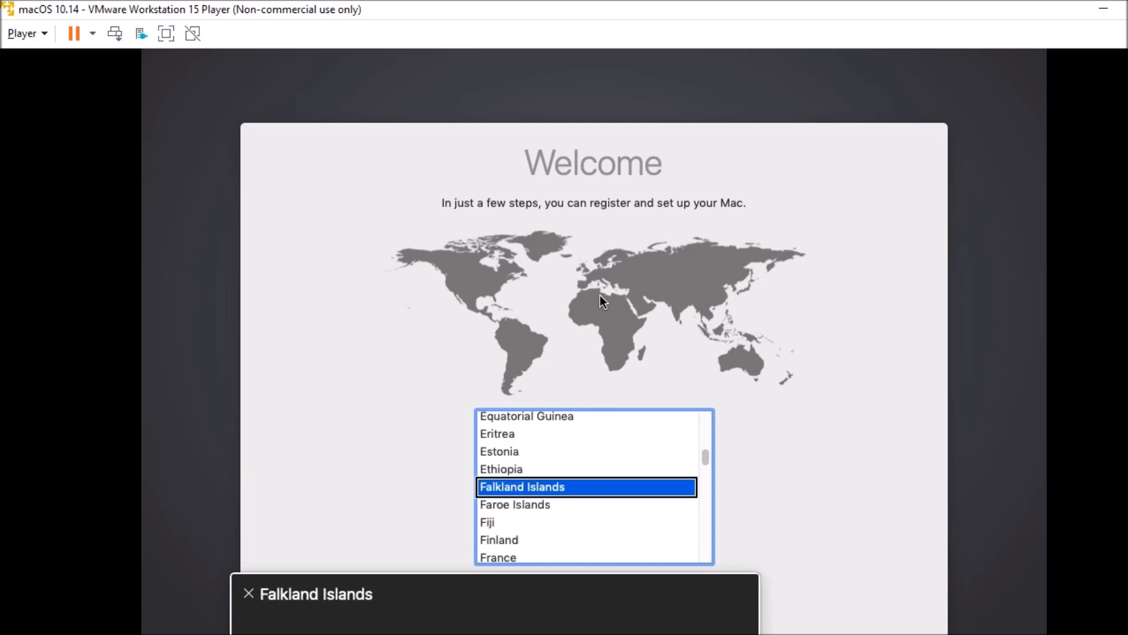
{"action": "key", "text": "Down"}
{"action": "key", "text": "Down"}
{"action": "key", "text": "Down"}
{"action": "key", "text": "Down"}
{"action": "key", "text": "Down"}
{"action": "key", "text": "Down"}
{"action": "key", "text": "Down"}
{"action": "key", "text": "Down"}
{"action": "key", "text": "Down"}
{"action": "key", "text": "Down"}
{"action": "key", "text": "Down"}
{"action": "key", "text": "Down"}
{"action": "key", "text": "Down"}
{"action": "key", "text": "Down"}
{"action": "key", "text": "Down"}
{"action": "key", "text": "Down"}
{"action": "key", "text": "Down"}
{"action": "key", "text": "Down"}
{"action": "key", "text": "Down"}
{"action": "key", "text": "Down"}
{"action": "key", "text": "Down"}
{"action": "key", "text": "Down"}
{"action": "key", "text": "Down"}
{"action": "key", "text": "Down"}
{"action": "key", "text": "Down"}
{"action": "key", "text": "Down"}
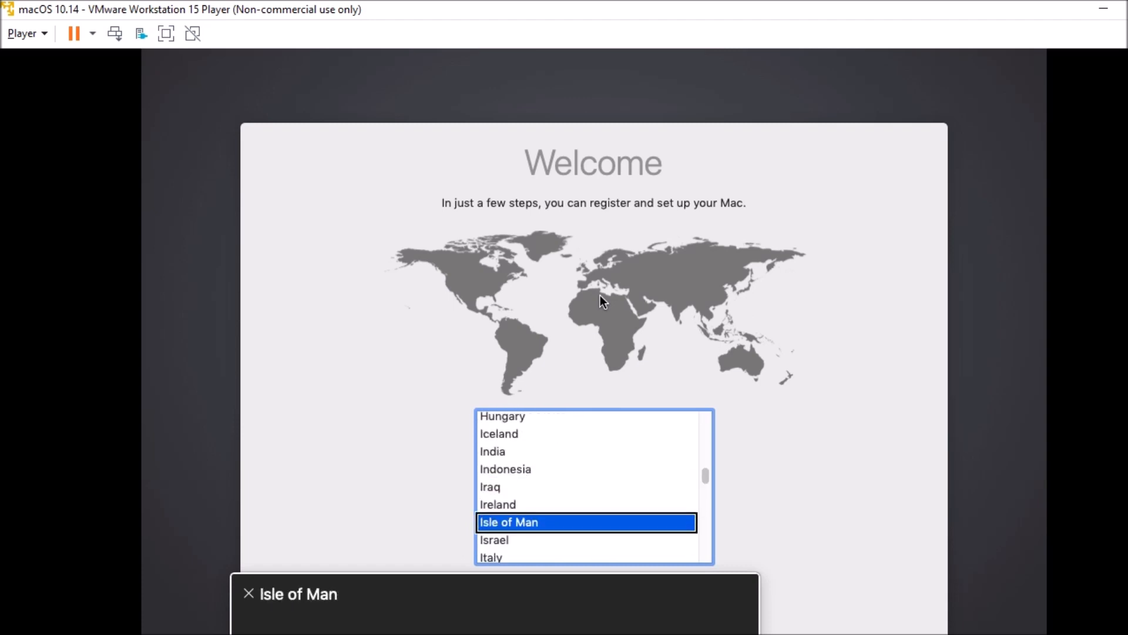
{"action": "key", "text": "Down"}
{"action": "key", "text": "Down"}
{"action": "key", "text": "Down"}
{"action": "key", "text": "Down"}
{"action": "key", "text": "Down"}
{"action": "key", "text": "Down"}
{"action": "key", "text": "Down"}
{"action": "key", "text": "Down"}
{"action": "key", "text": "Down"}
{"action": "key", "text": "Down"}
{"action": "key", "text": "Down"}
{"action": "key", "text": "Down"}
{"action": "key", "text": "Down"}
{"action": "key", "text": "Down"}
{"action": "key", "text": "Down"}
{"action": "key", "text": "Down"}
{"action": "key", "text": "Down"}
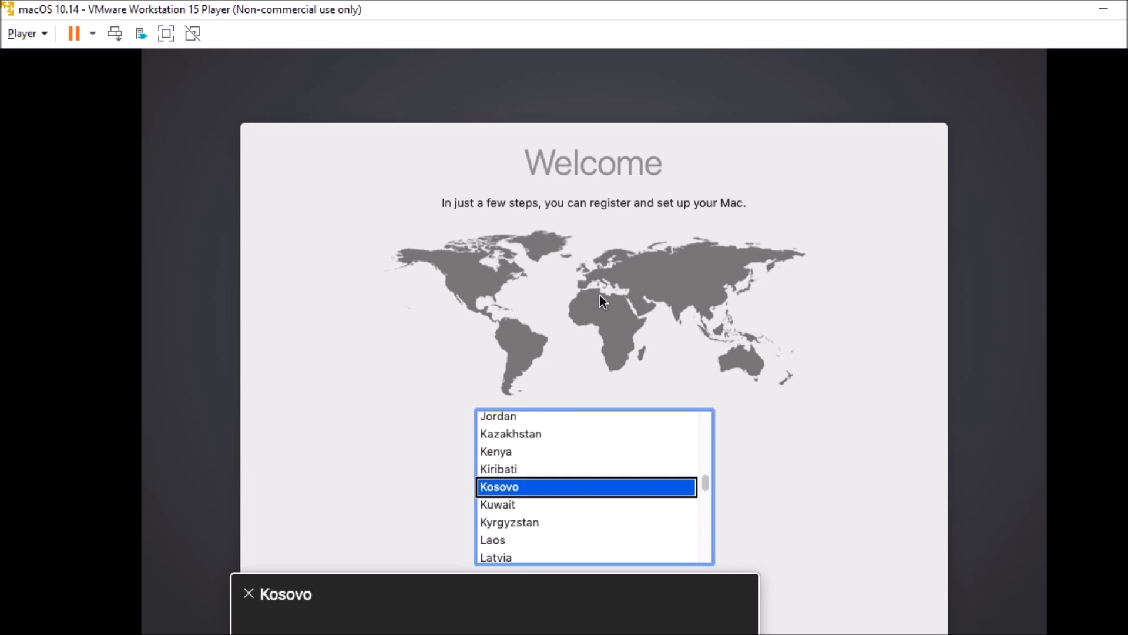
{"action": "key", "text": "Down"}
{"action": "key", "text": "Down"}
{"action": "key", "text": "Down"}
{"action": "key", "text": "Down"}
{"action": "key", "text": "Down"}
{"action": "key", "text": "Down"}
{"action": "key", "text": "Down"}
{"action": "key", "text": "Down"}
{"action": "key", "text": "Down"}
{"action": "key", "text": "Down"}
{"action": "key", "text": "Down"}
{"action": "key", "text": "Down"}
{"action": "key", "text": "Down"}
{"action": "key", "text": "Down"}
{"action": "key", "text": "Down"}
{"action": "key", "text": "Down"}
{"action": "key", "text": "Down"}
{"action": "key", "text": "Down"}
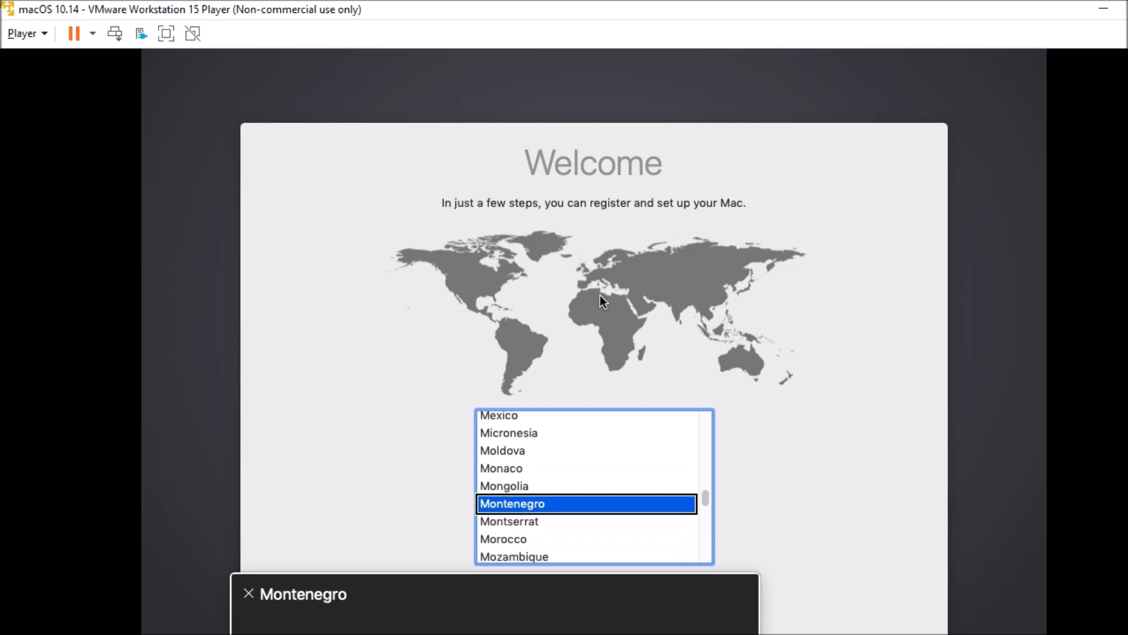
{"action": "key", "text": "Down"}
{"action": "key", "text": "Down"}
{"action": "key", "text": "Down"}
{"action": "key", "text": "Down"}
{"action": "key", "text": "Down"}
{"action": "key", "text": "Down"}
{"action": "key", "text": "Down"}
{"action": "key", "text": "Down"}
{"action": "key", "text": "Down"}
{"action": "key", "text": "Down"}
{"action": "key", "text": "Down"}
{"action": "key", "text": "Down"}
{"action": "key", "text": "Down"}
{"action": "key", "text": "Down"}
{"action": "key", "text": "Down"}
{"action": "key", "text": "Down"}
{"action": "key", "text": "Down"}
{"action": "key", "text": "Down"}
{"action": "key", "text": "Down"}
{"action": "key", "text": "Down"}
{"action": "key", "text": "Down"}
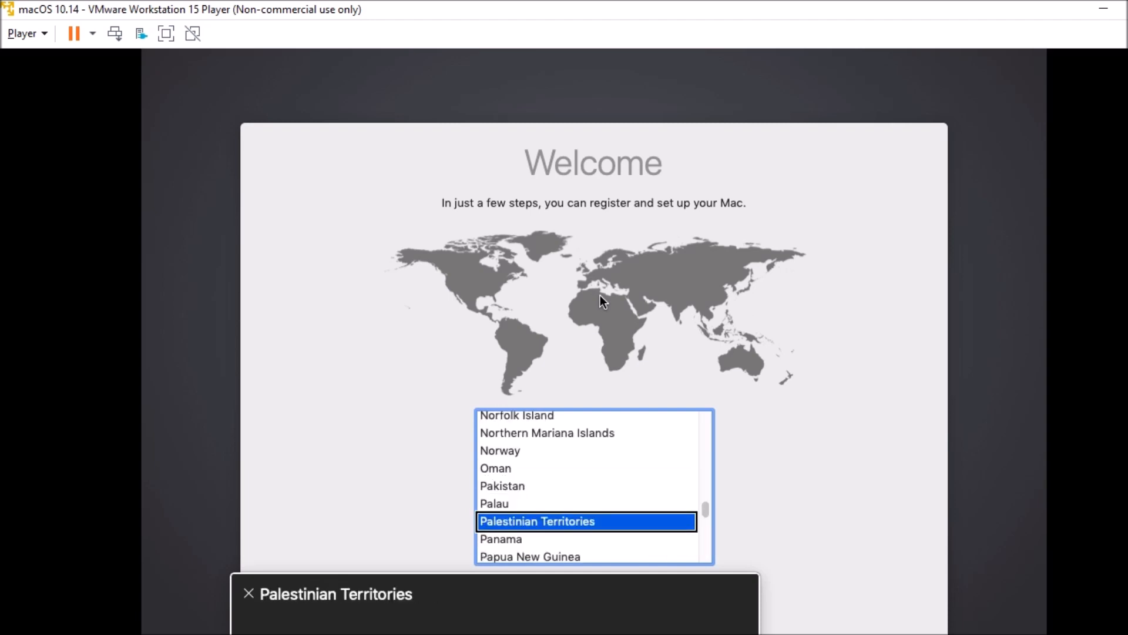
Select United States as the country on the Welcome screen and continue to the keyboard selection.
{"action": "key", "text": "Down"}
{"action": "key", "text": "Down"}
{"action": "key", "text": "Down"}
{"action": "key", "text": "Down"}
{"action": "key", "text": "Down"}
{"action": "key", "text": "Down"}
{"action": "key", "text": "Down"}
{"action": "key", "text": "Down"}
{"action": "key", "text": "Down"}
{"action": "key", "text": "Down"}
{"action": "key", "text": "Down"}
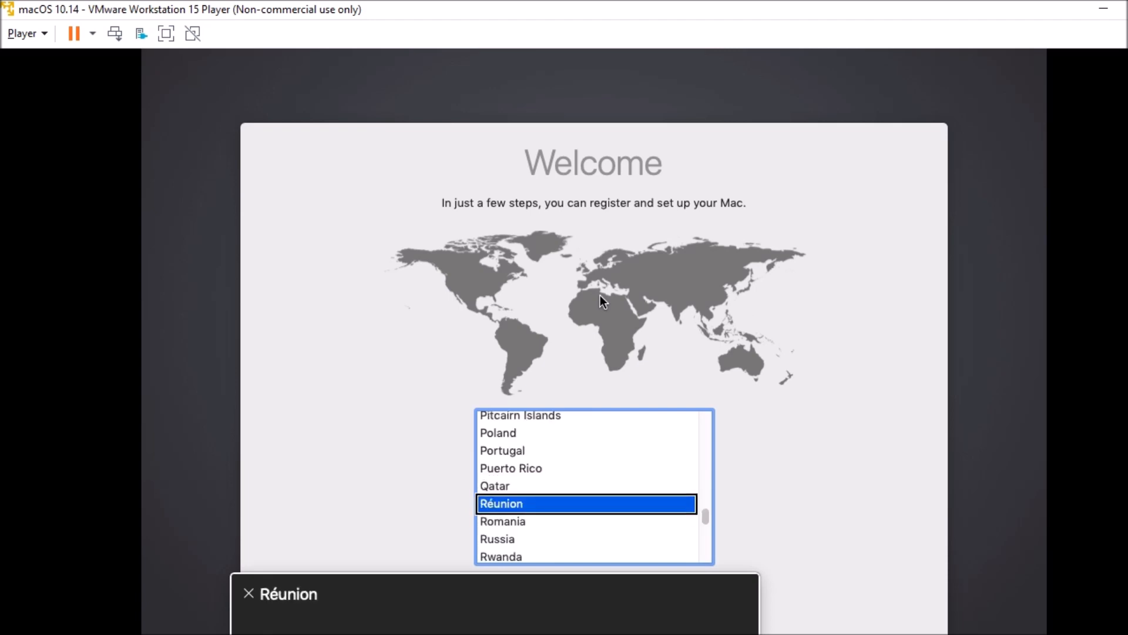
{"action": "key", "text": "Down"}
{"action": "key", "text": "Down"}
{"action": "key", "text": "Down"}
{"action": "key", "text": "Down"}
{"action": "key", "text": "Down"}
{"action": "key", "text": "Down"}
{"action": "key", "text": "Down"}
{"action": "key", "text": "Down"}
{"action": "key", "text": "Down"}
{"action": "key", "text": "Down"}
{"action": "key", "text": "Down"}
{"action": "key", "text": "Down"}
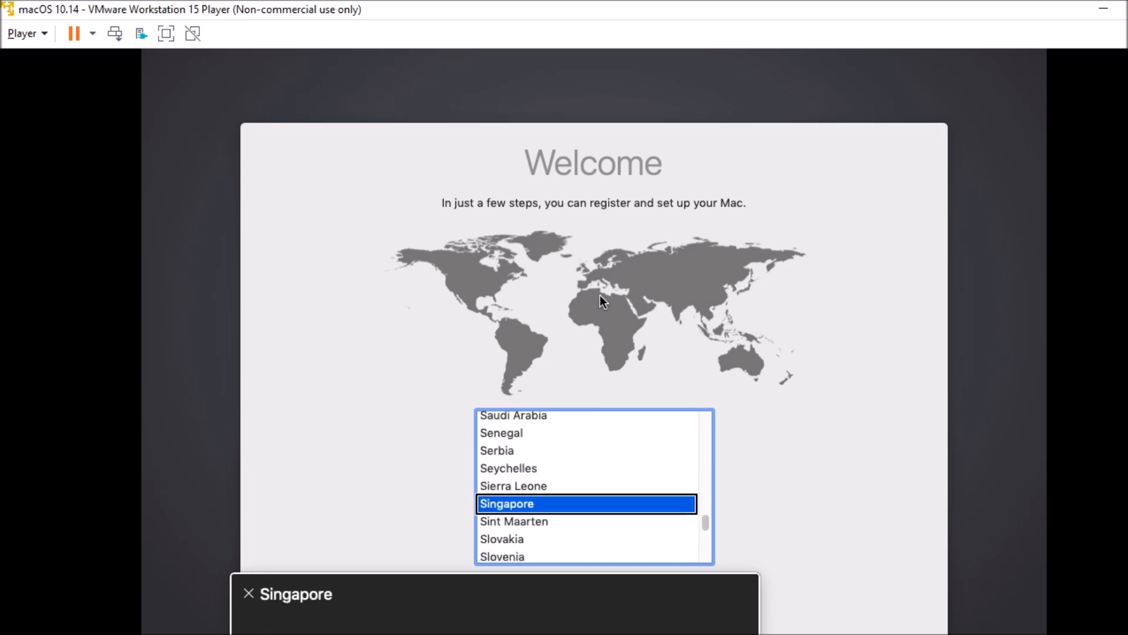
{"action": "key", "text": "Down"}
{"action": "key", "text": "Down"}
{"action": "key", "text": "Down"}
{"action": "key", "text": "Down"}
{"action": "key", "text": "Down"}
{"action": "key", "text": "Down"}
{"action": "key", "text": "Down"}
{"action": "key", "text": "Down"}
{"action": "key", "text": "Down"}
{"action": "key", "text": "Down"}
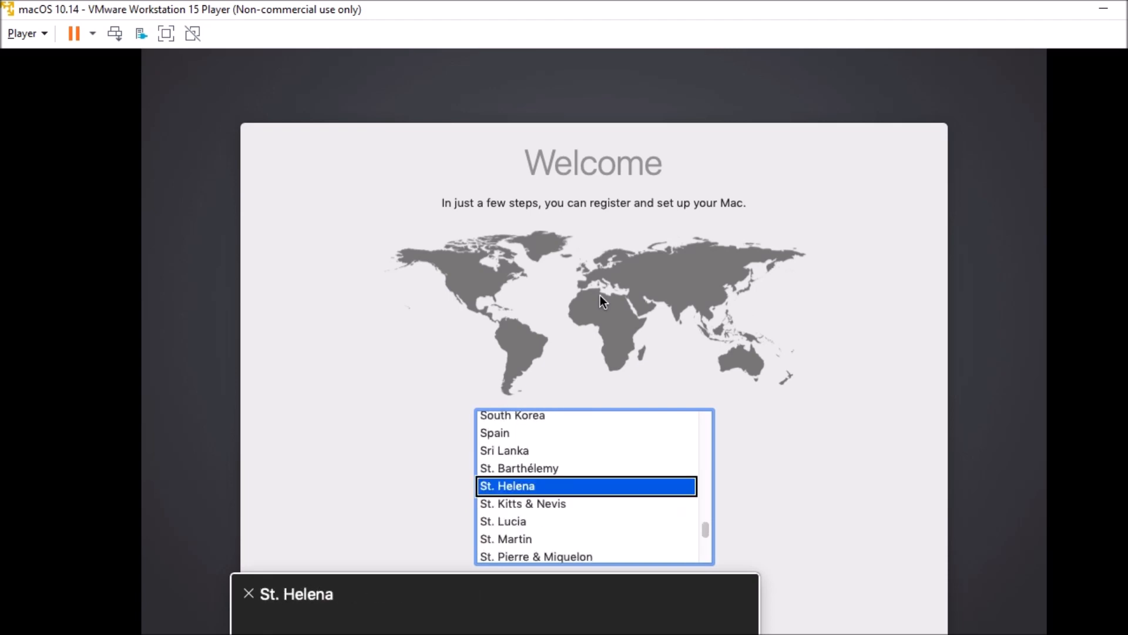
{"action": "key", "text": "Down"}
{"action": "key", "text": "Down"}
{"action": "key", "text": "Down"}
{"action": "key", "text": "Down"}
{"action": "key", "text": "Down"}
{"action": "key", "text": "Down"}
{"action": "key", "text": "Down"}
{"action": "key", "text": "Down"}
{"action": "key", "text": "Down"}
{"action": "key", "text": "Down"}
{"action": "key", "text": "Down"}
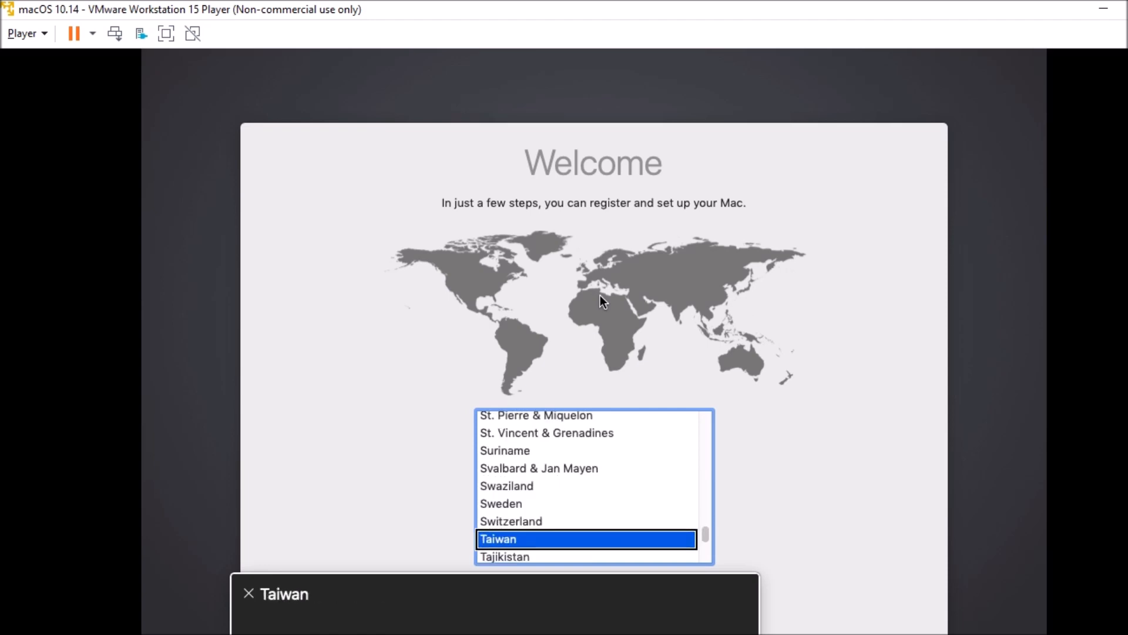
{"action": "key", "text": "Down"}
{"action": "key", "text": "Down"}
{"action": "key", "text": "Down"}
{"action": "key", "text": "Down"}
{"action": "key", "text": "Down"}
{"action": "key", "text": "Down"}
{"action": "key", "text": "Down"}
{"action": "key", "text": "Down"}
{"action": "key", "text": "Down"}
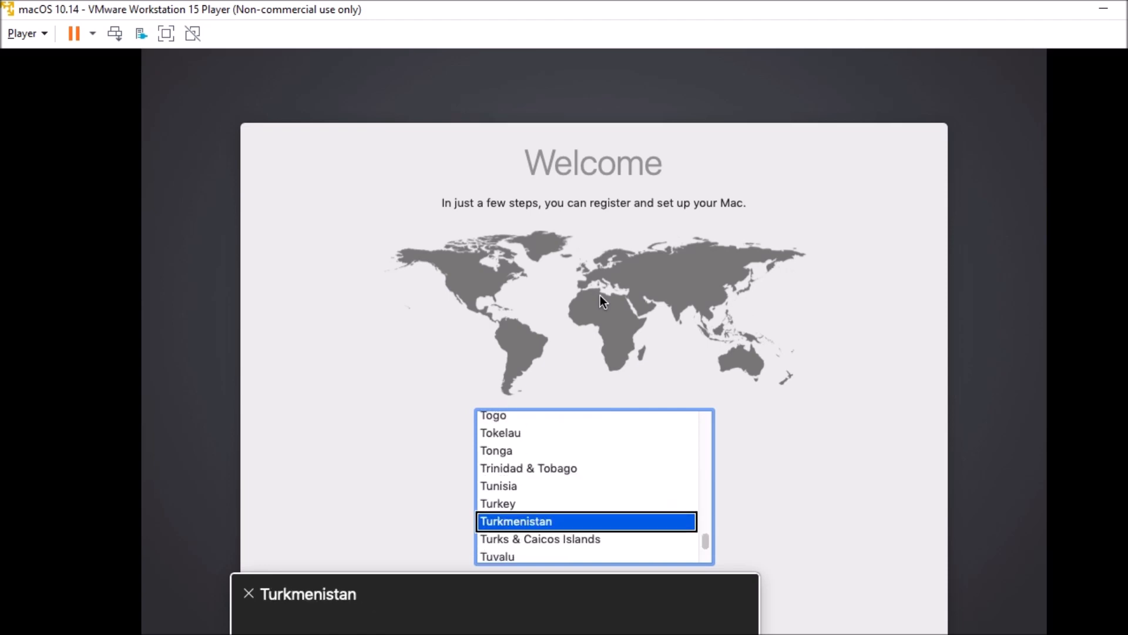
{"action": "key", "text": "Down"}
{"action": "key", "text": "Down"}
{"action": "key", "text": "Down"}
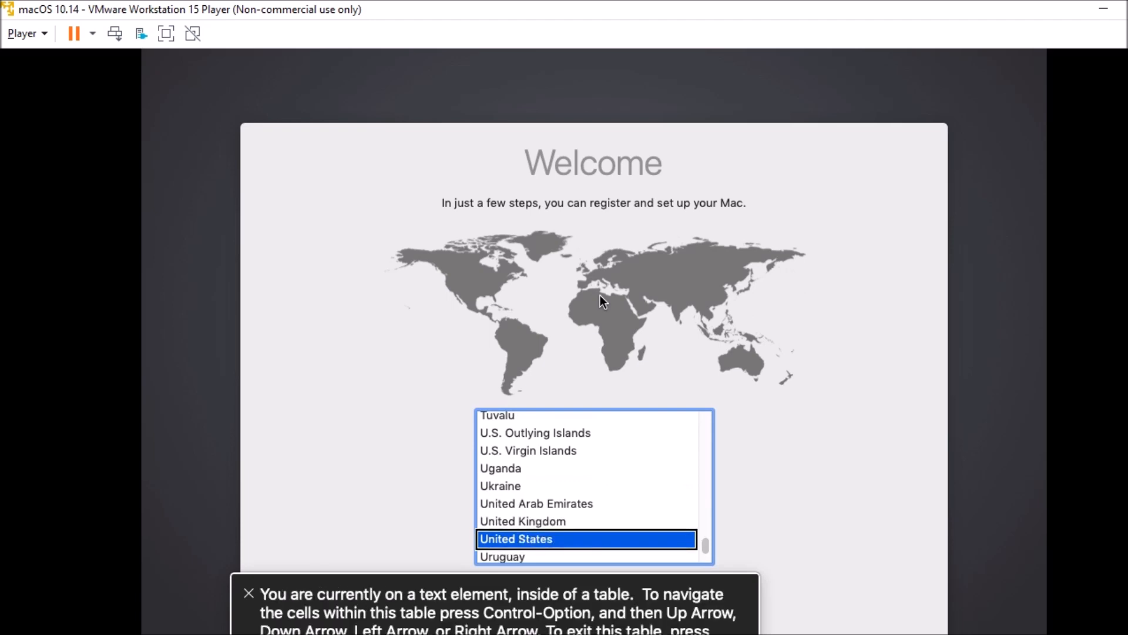
{"action": "key", "text": "Tab"}
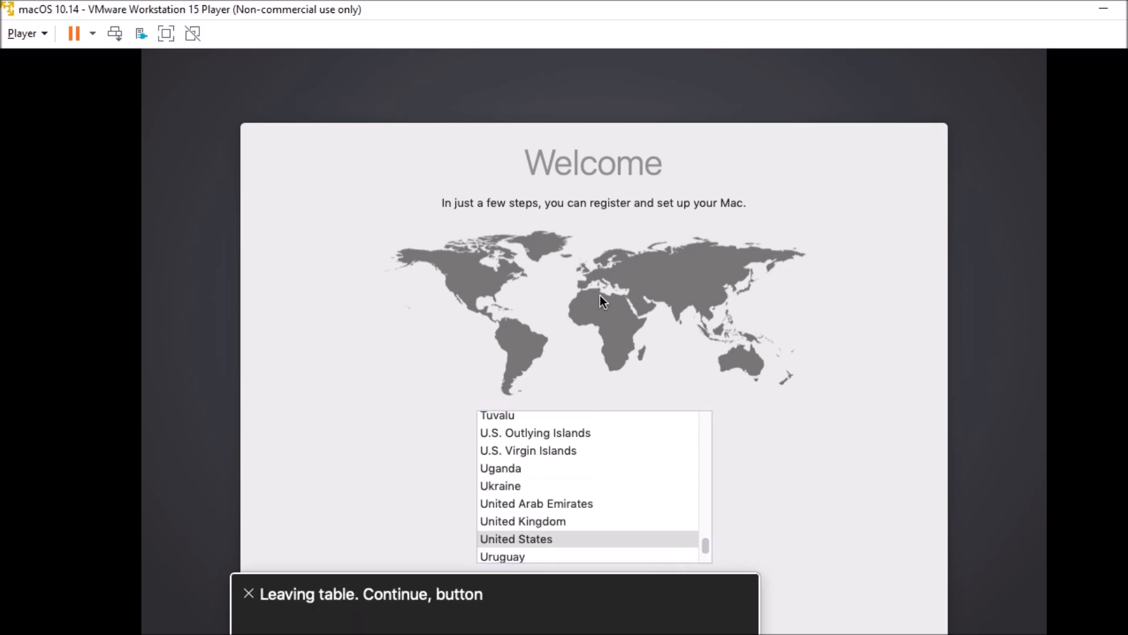
{"action": "key", "text": "space"}
Accept the U.S. keyboard layout and continue past the Data & Privacy screen.
{"action": "key", "text": "Tab"}
{"action": "key", "text": "Tab"}
{"action": "key", "text": "Tab"}
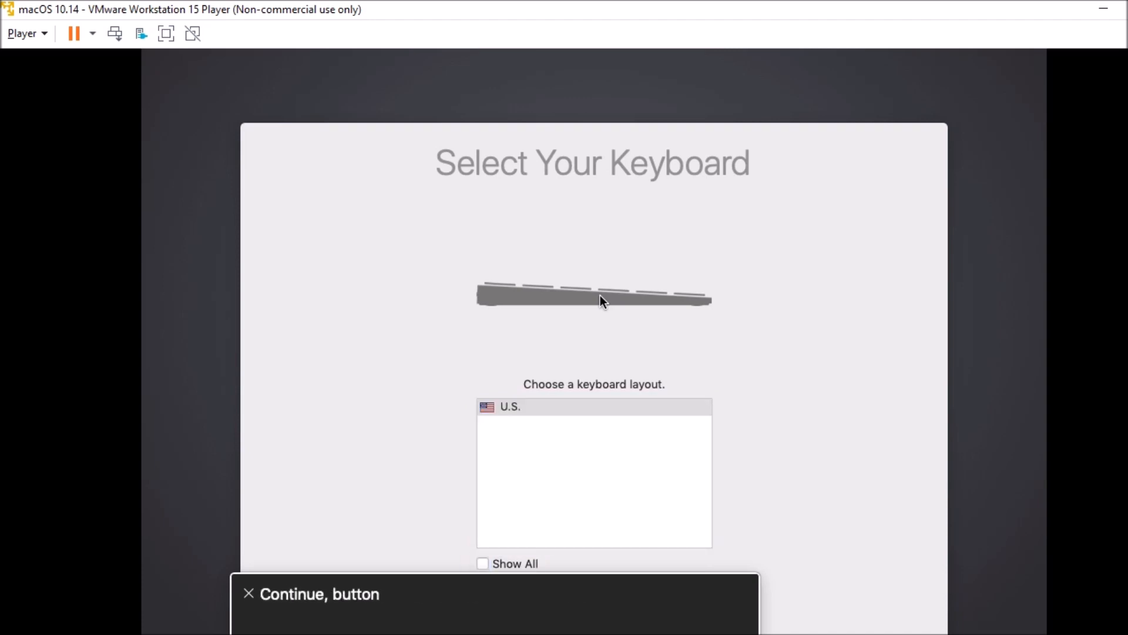
{"action": "key", "text": "space"}
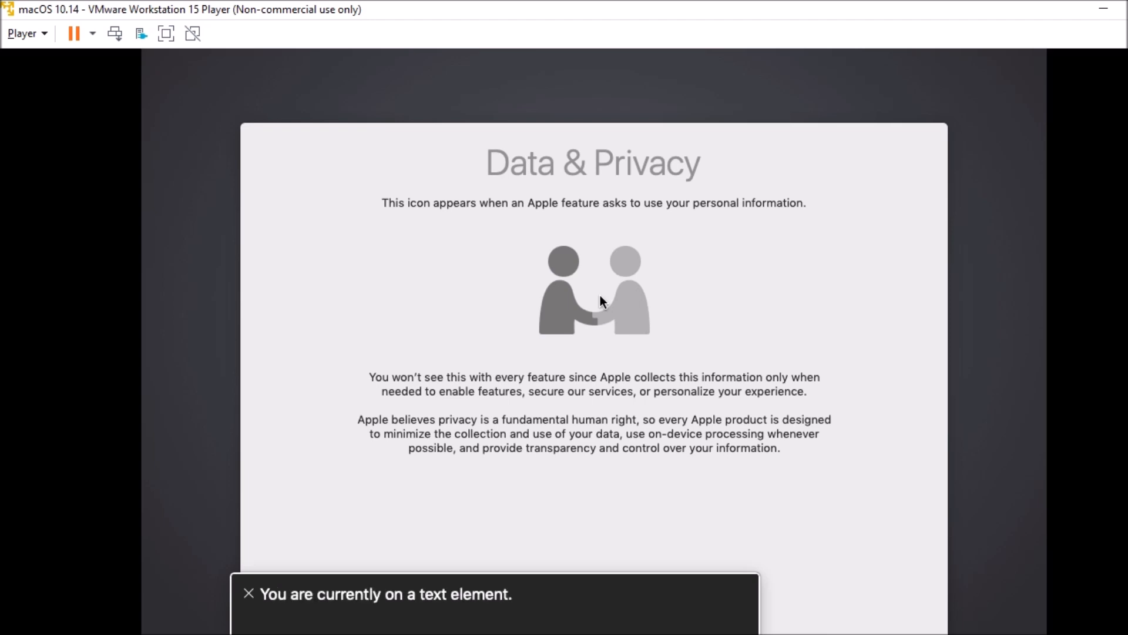
{"action": "key", "text": "Tab"}
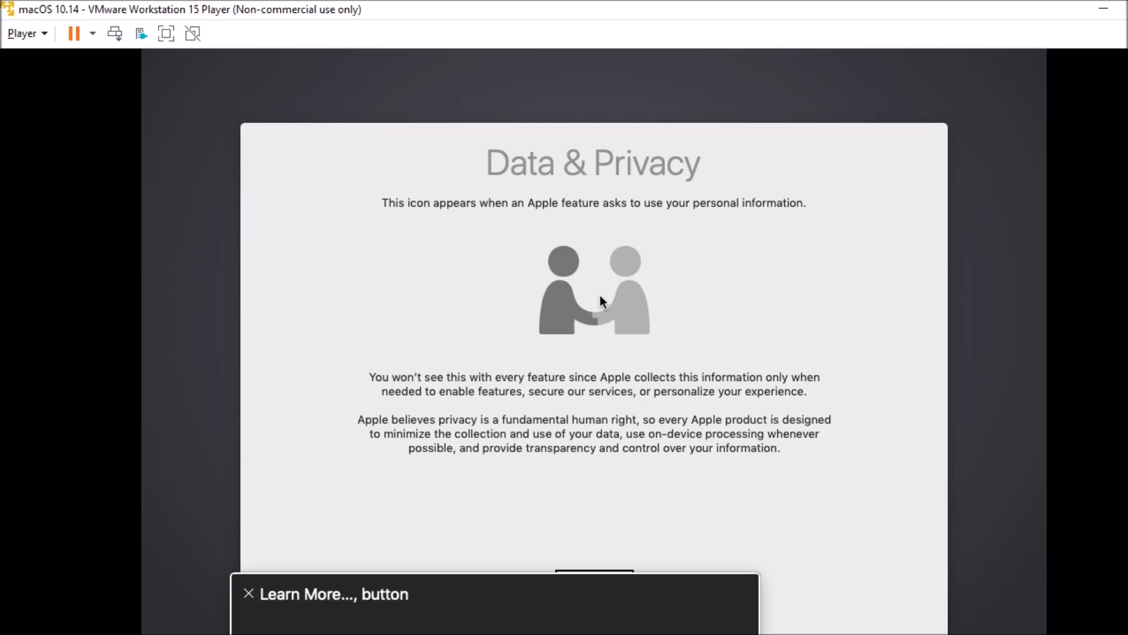
{"action": "key", "text": "Tab"}
{"action": "key", "text": "Tab"}
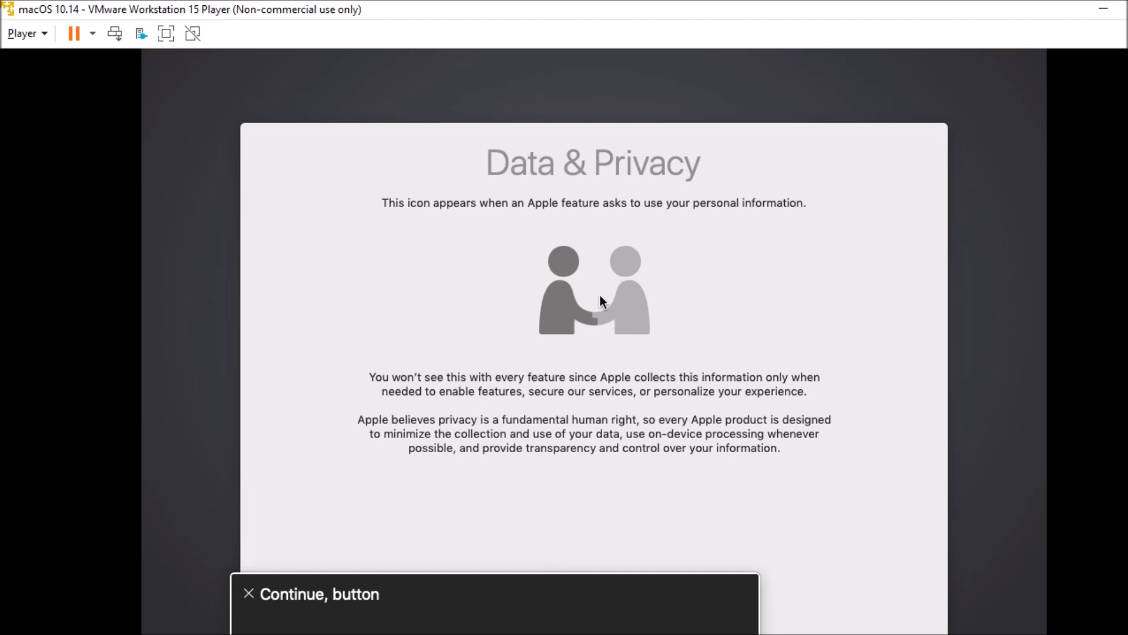
{"action": "key", "text": "space"}
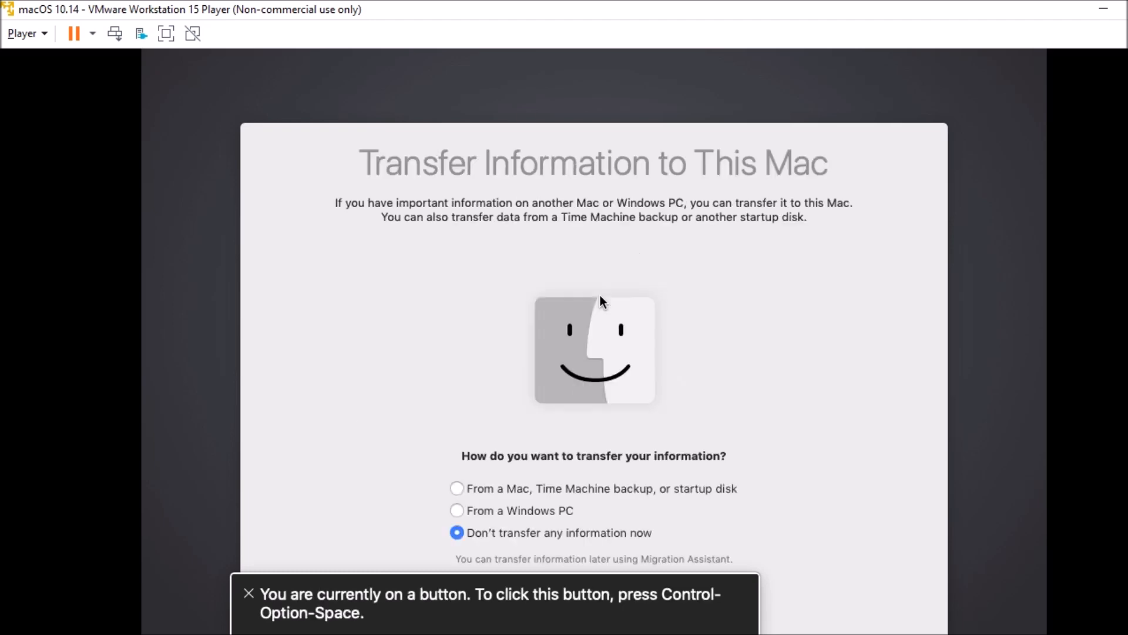
Keep "Don't transfer any information now" as the transfer option and continue to the Apple ID sign-in.
{"action": "key", "text": "Tab"}
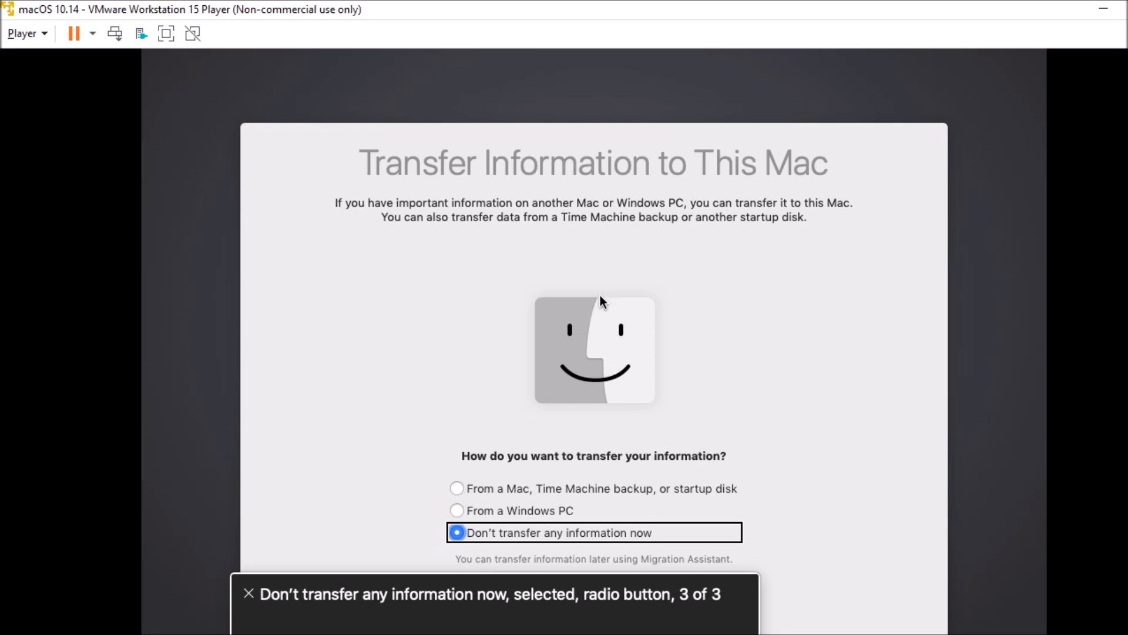
{"action": "key", "text": "Tab"}
{"action": "key", "text": "Tab"}
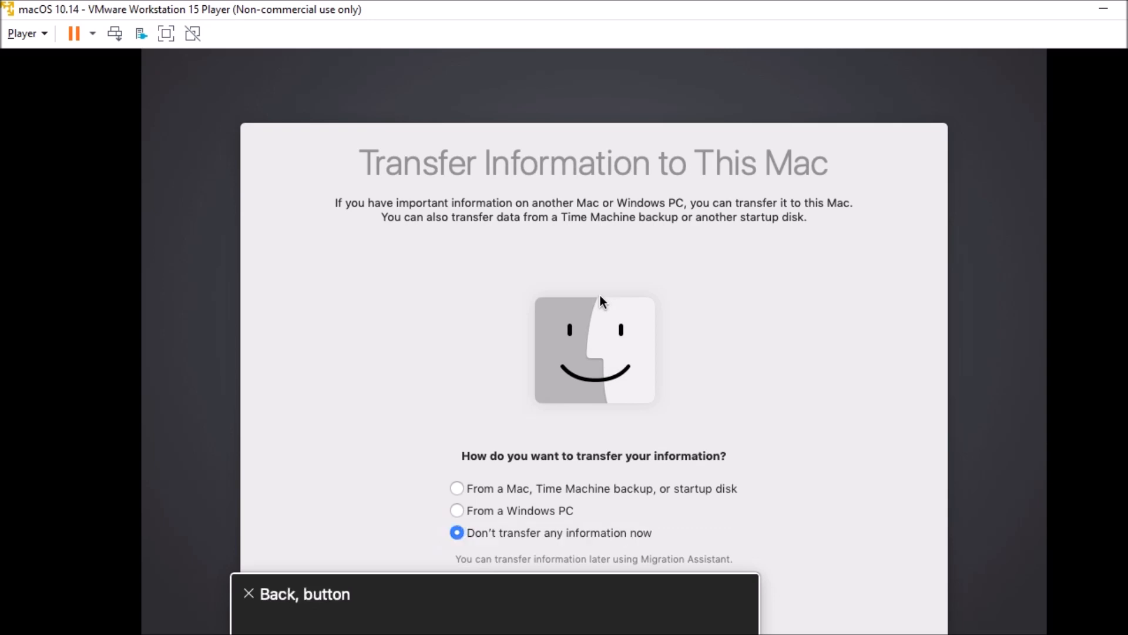
{"action": "key", "text": "space"}
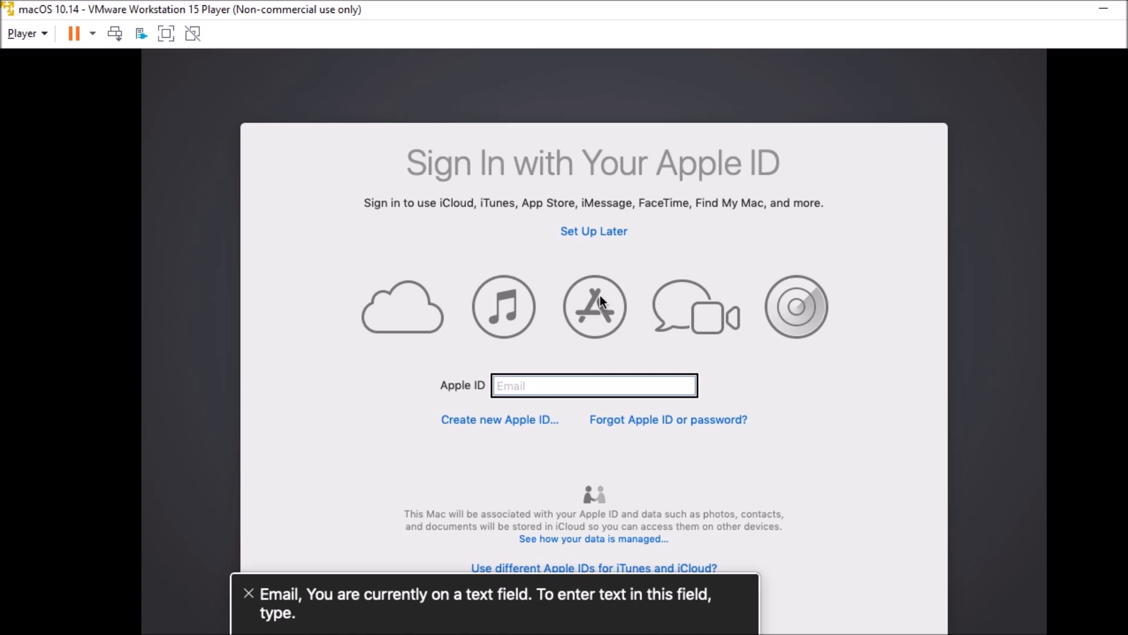
Choose to set up the Apple ID later and confirm skipping the sign-in.
{"action": "key", "text": "shift+Tab"}
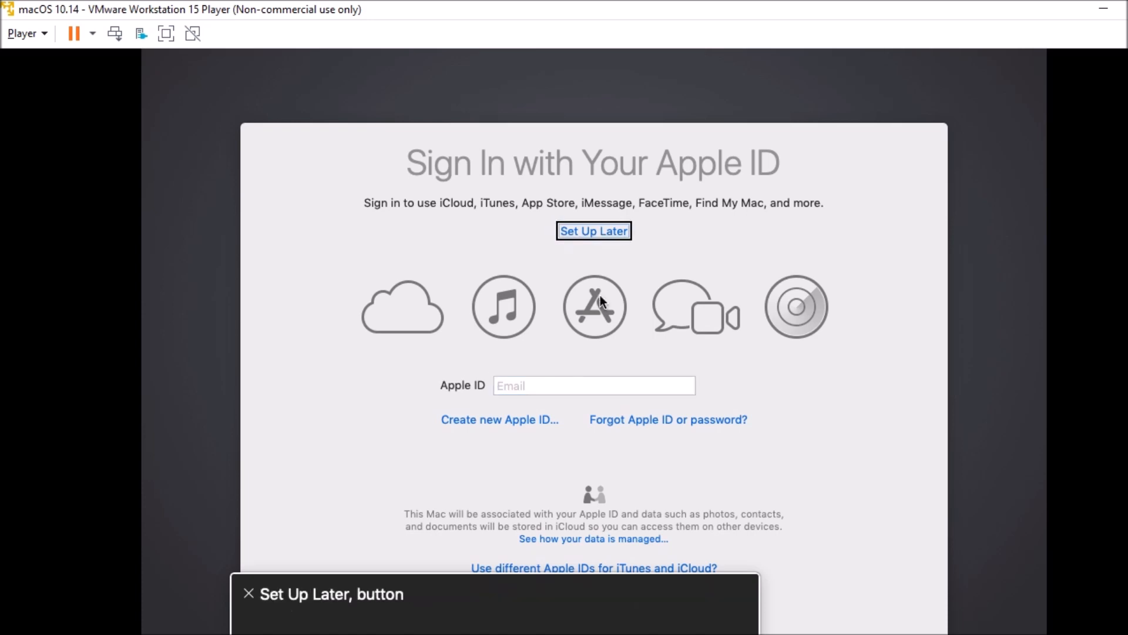
{"action": "key", "text": "ctrl+alt+space"}
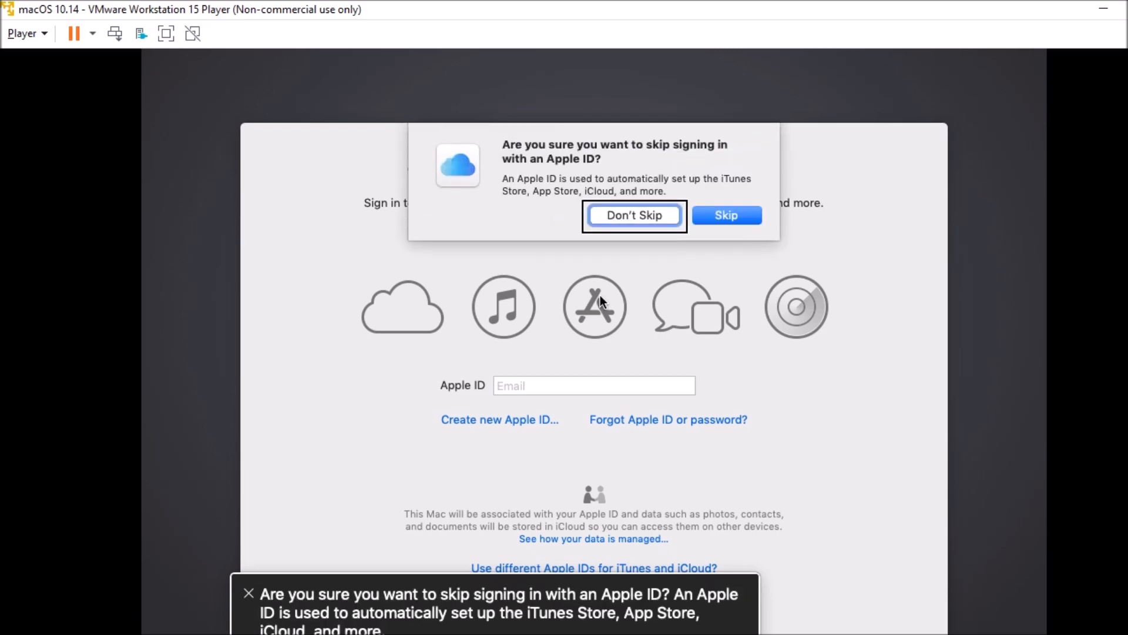
{"action": "key", "text": "Tab"}
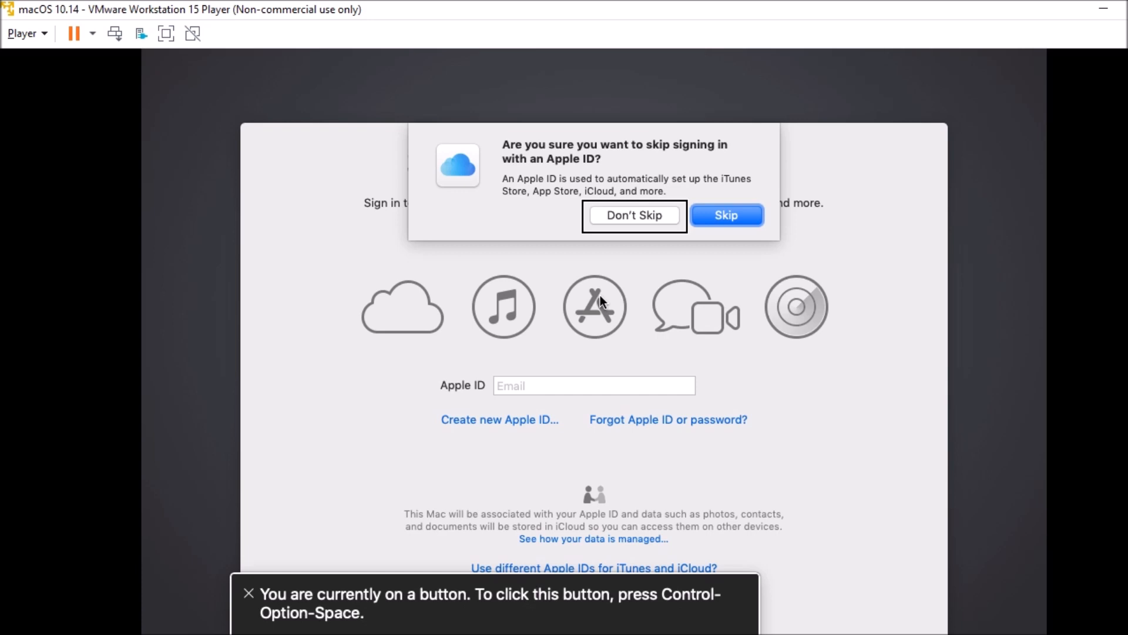
{"action": "key", "text": "Tab"}
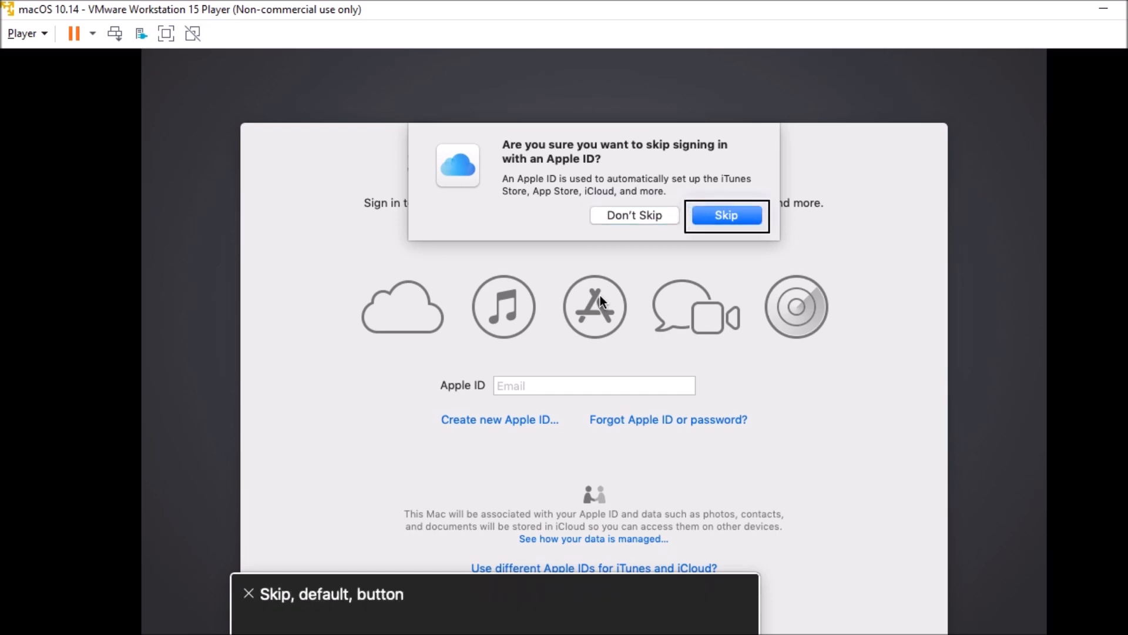
{"action": "key", "text": "space"}
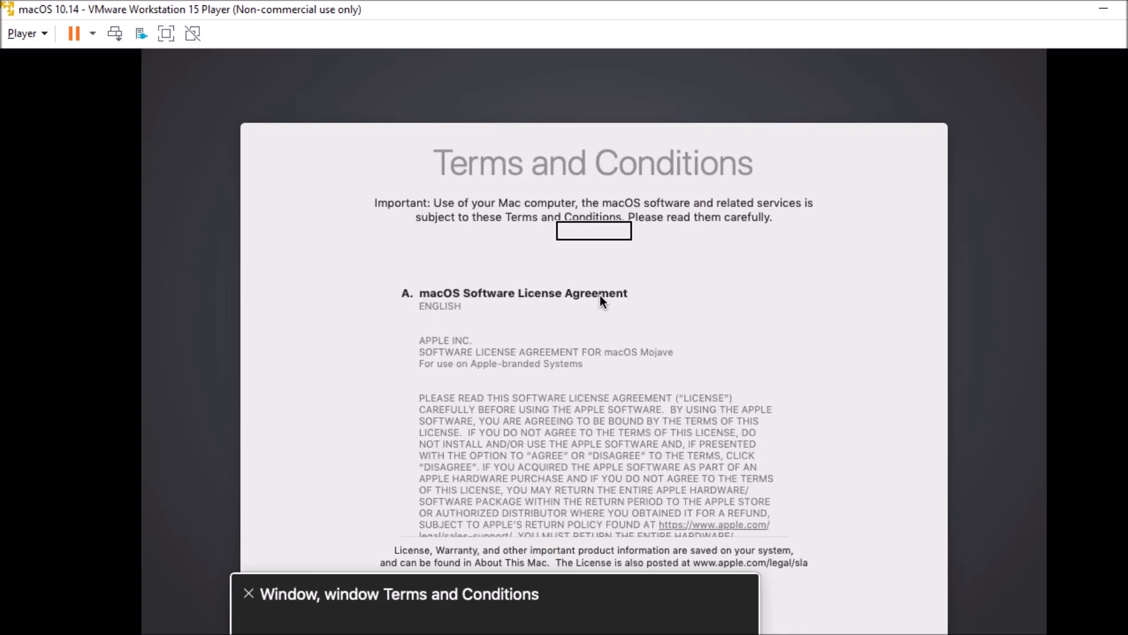
Agree to the macOS Software License Agreement and confirm the agreement.
{"action": "key", "text": "Tab"}
{"action": "key", "text": "Tab"}
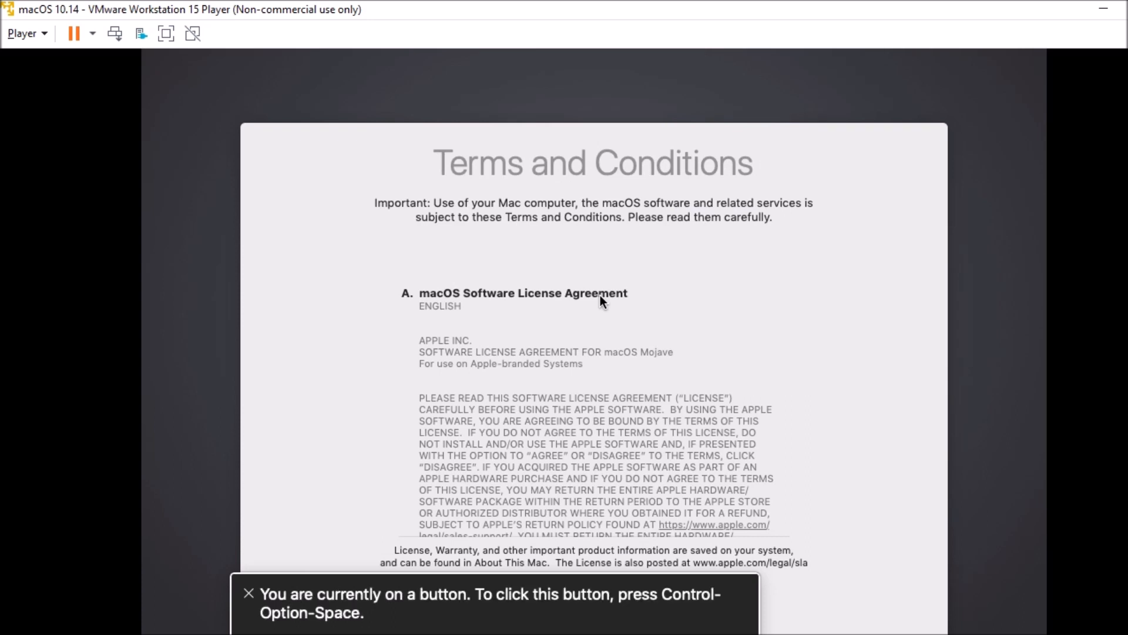
{"action": "key", "text": "space"}
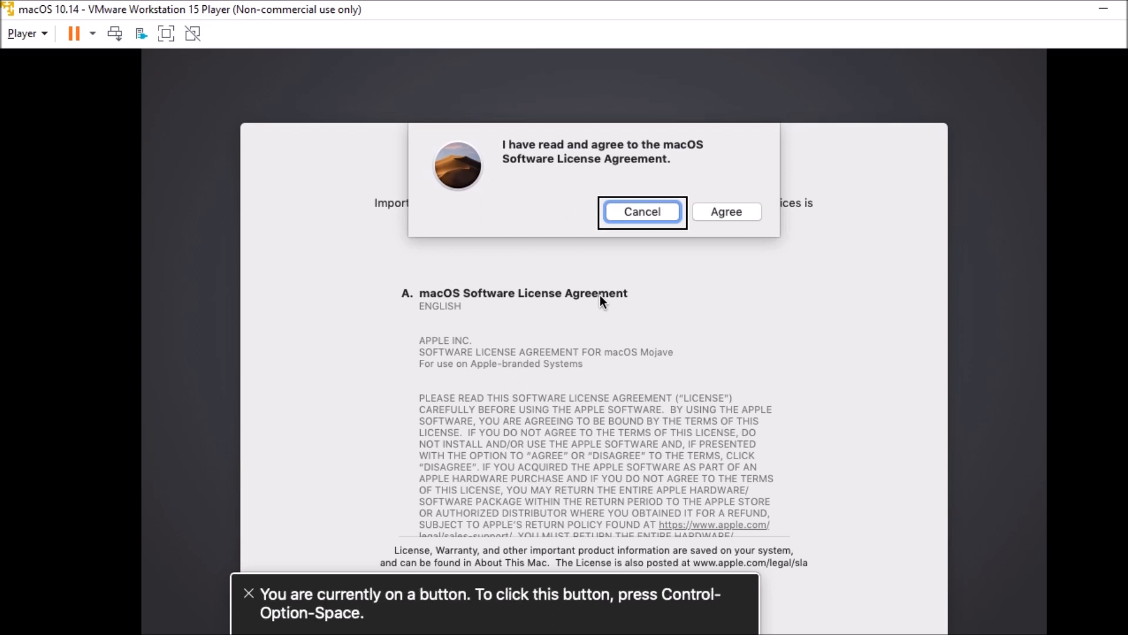
{"action": "key", "text": "Tab"}
{"action": "key", "text": "Tab"}
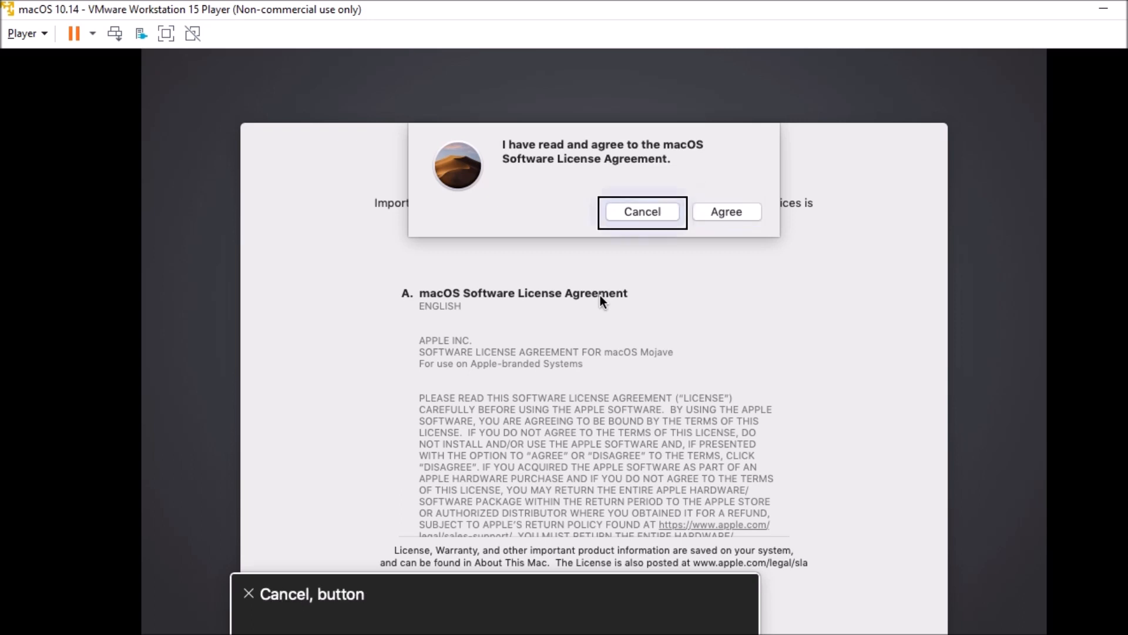
{"action": "key", "text": "Tab"}
{"action": "key", "text": "Return"}
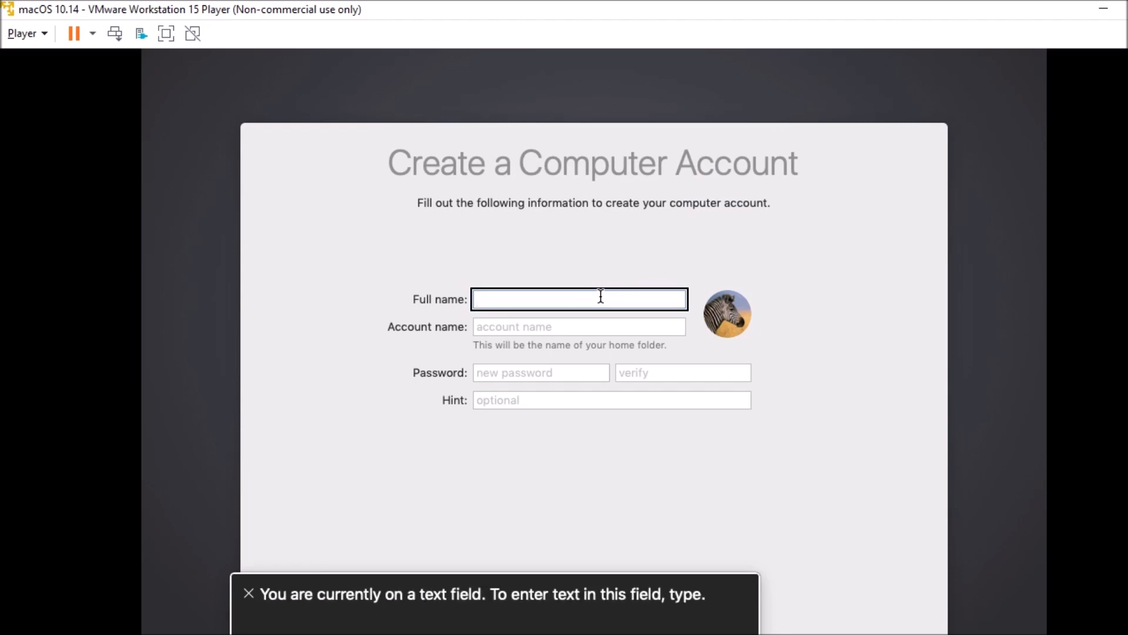
Enter the user's full name for the computer account and replace the suggested account name with the last name only.
{"action": "type", "text": "Mohomed "}
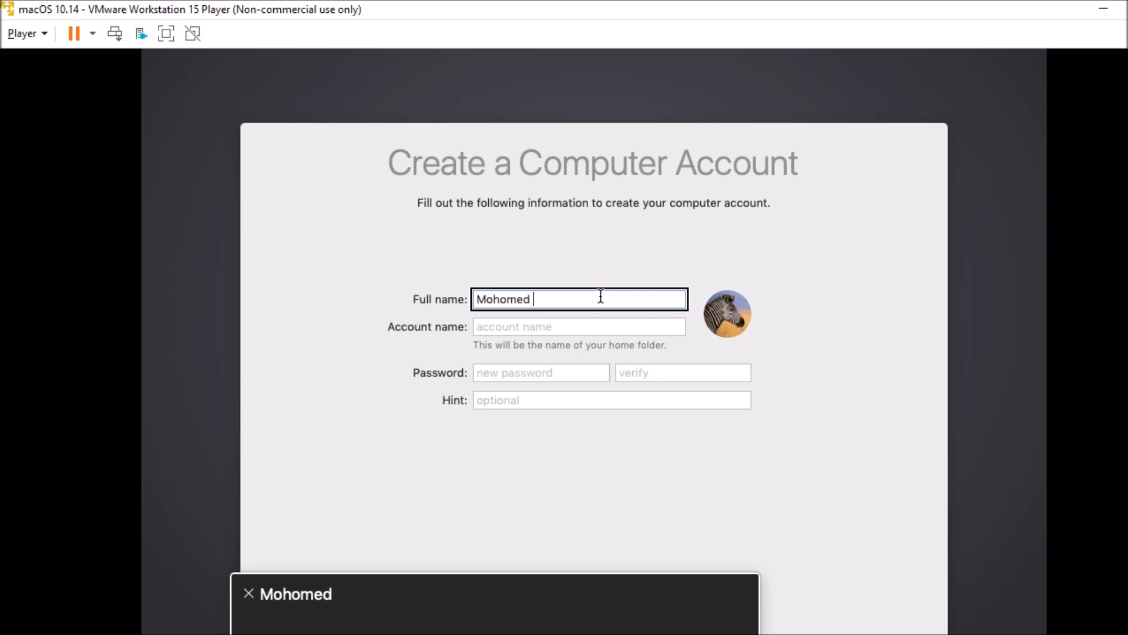
{"action": "type", "text": "Rashad"}
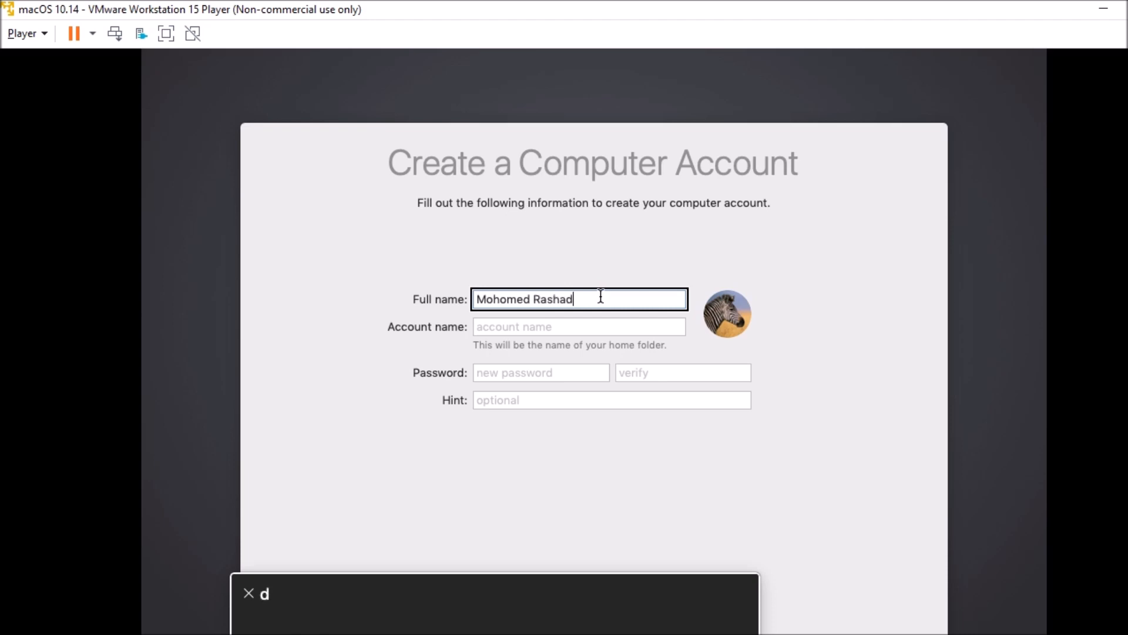
{"action": "key", "text": "Tab"}
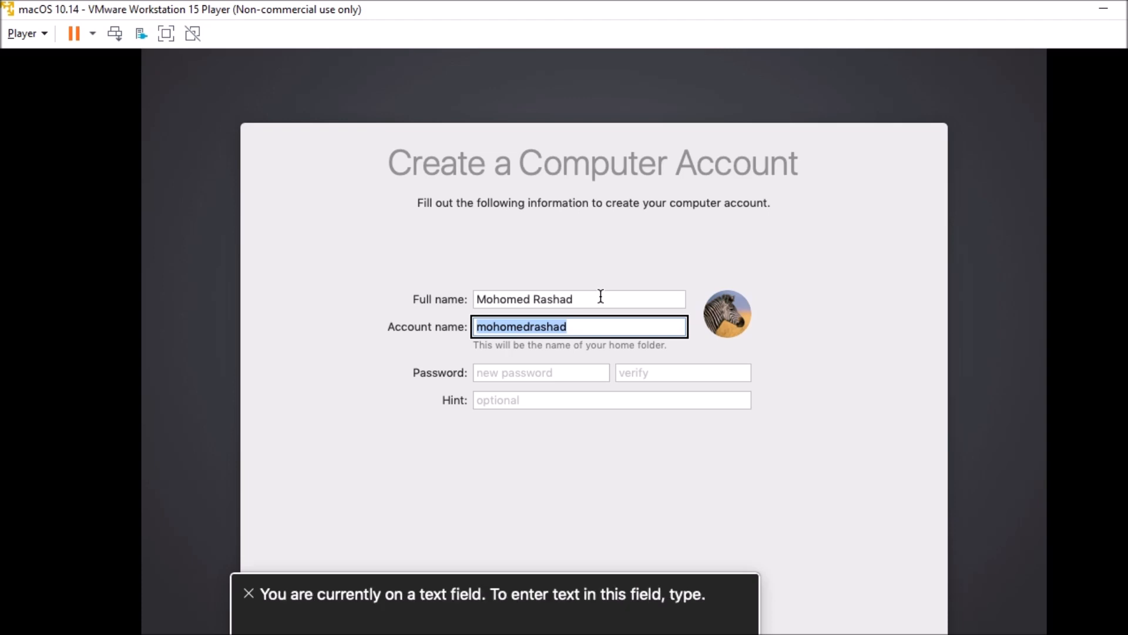
{"action": "type", "text": "R"}
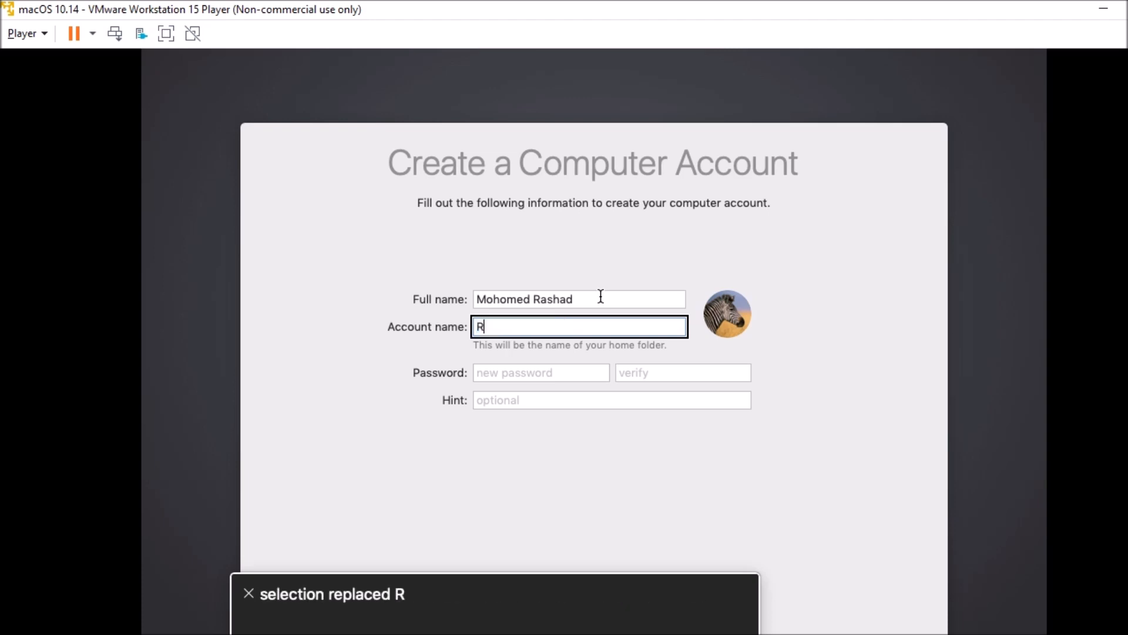
{"action": "type", "text": "ashad"}
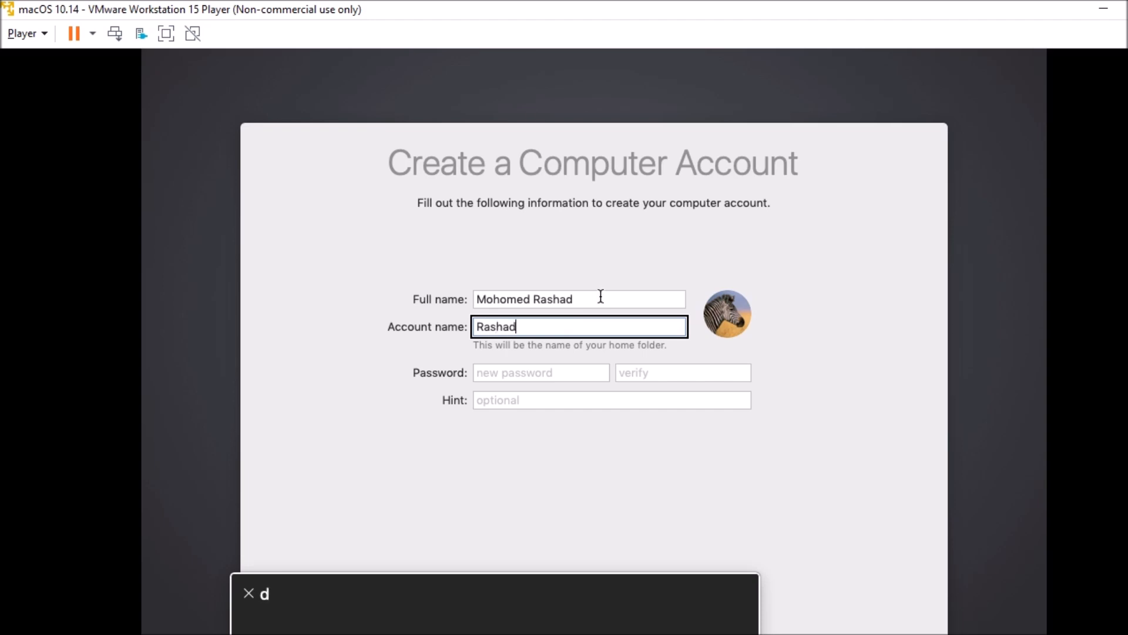
Enter the new account password and repeat it in the verification field.
{"action": "key", "text": "Tab"}
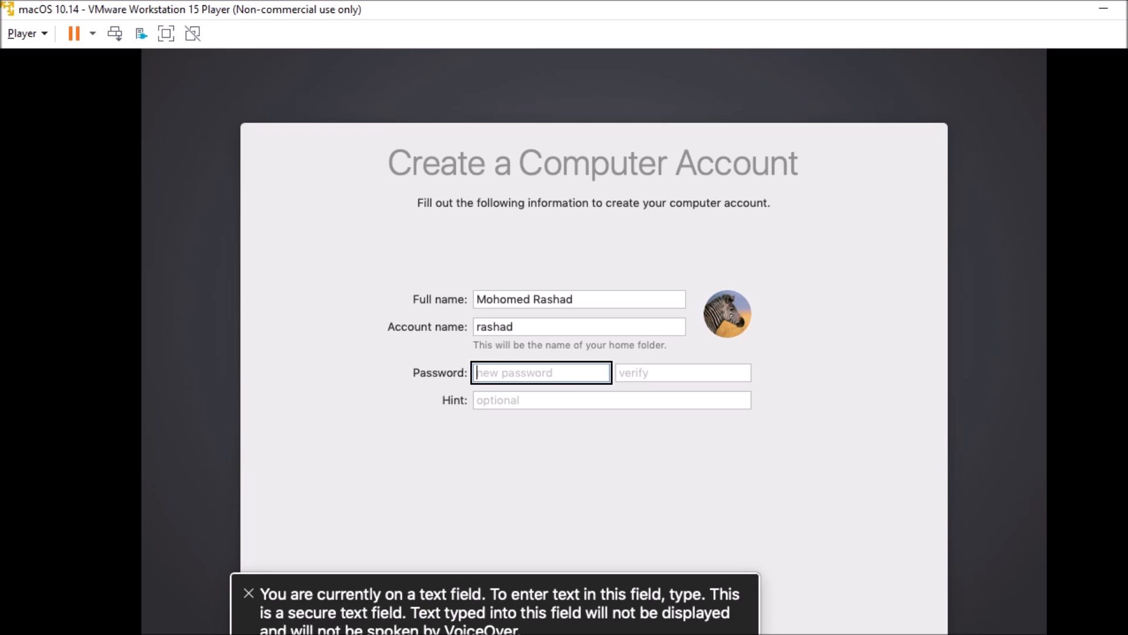
{"action": "type", "text": "••••••••••••••"}
{"action": "key", "text": "Tab"}
{"action": "type", "text": "••••••••••••••"}
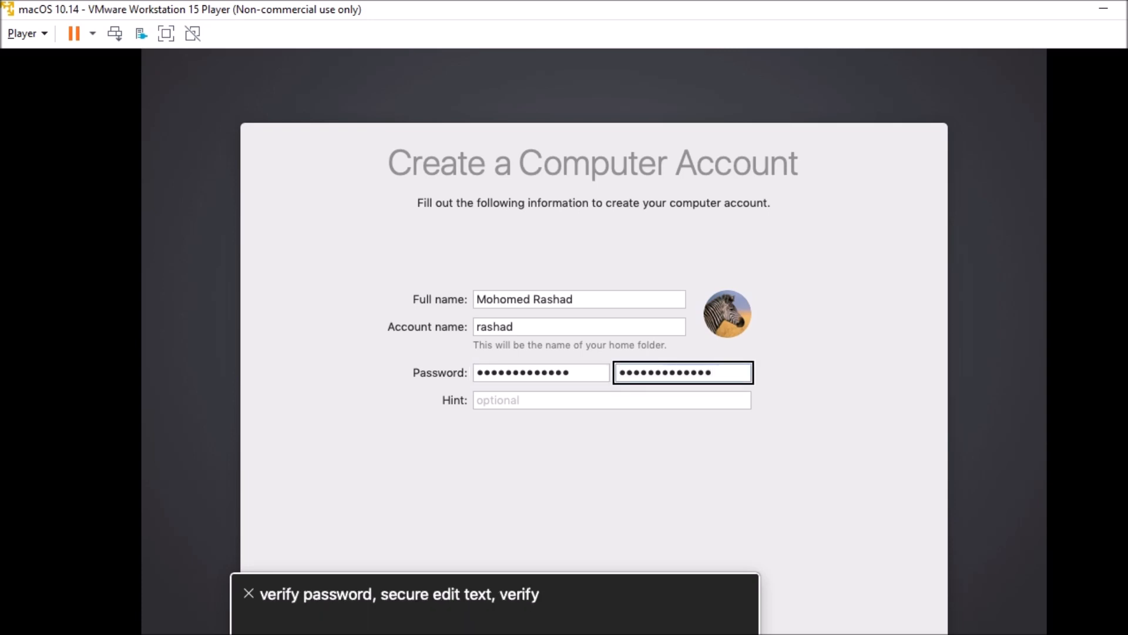
Set the password hint to "this is a nice password" and create the account, continuing to Express Set Up.
{"action": "key", "text": "Tab"}
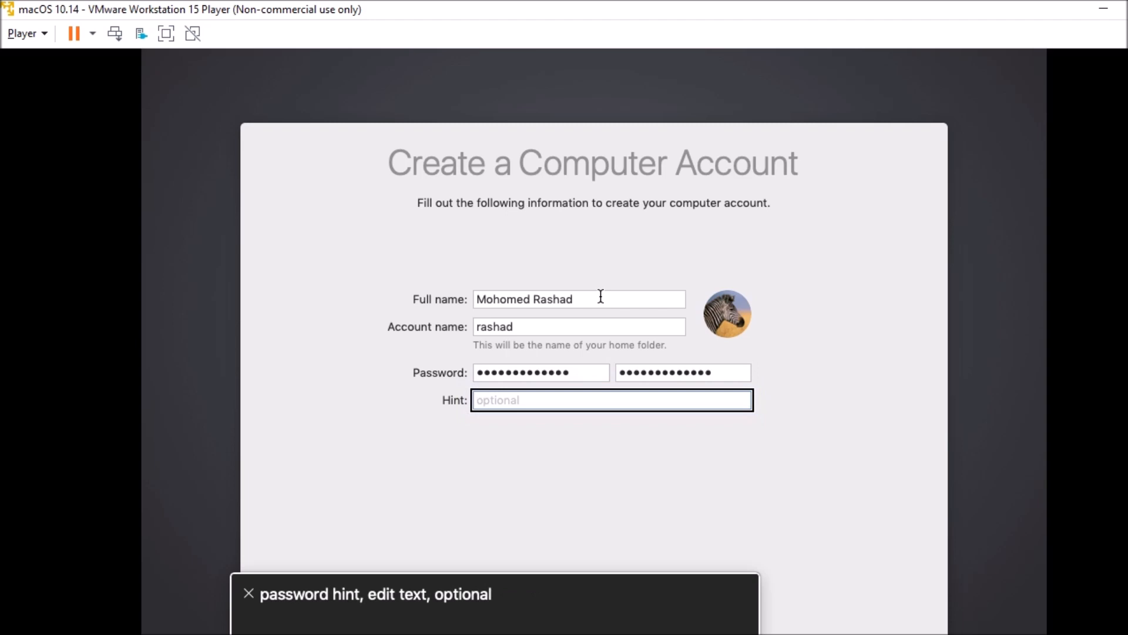
{"action": "type", "text": "this is a nice passwor"}
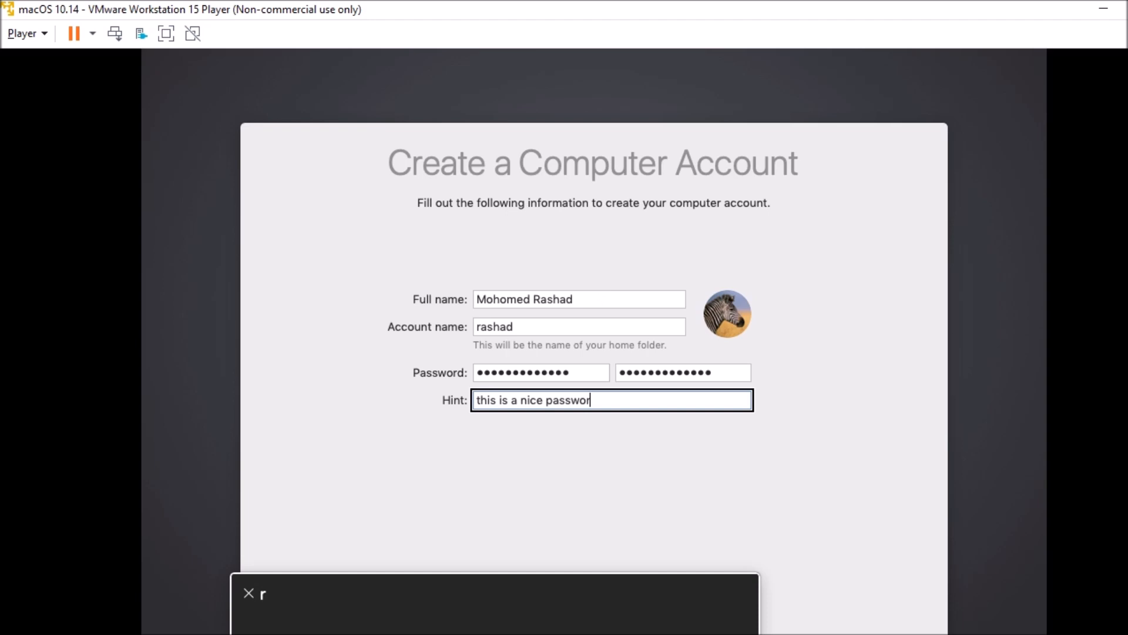
{"action": "type", "text": "d"}
{"action": "key", "text": "Tab"}
{"action": "key", "text": "Tab"}
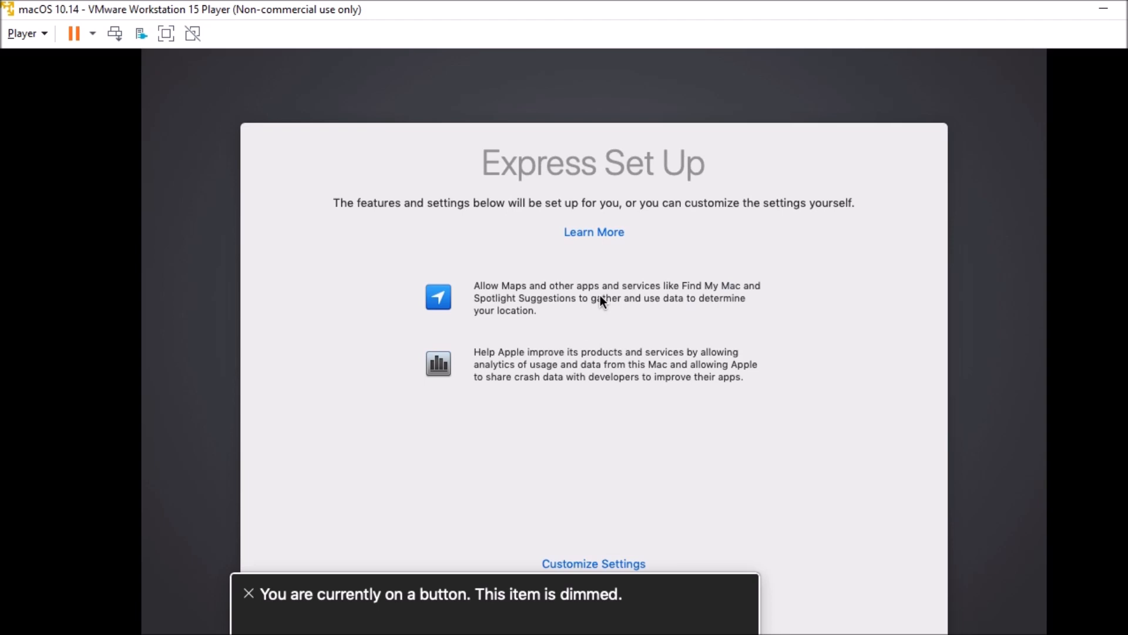
Choose to customize the settings instead of accepting the Express Set Up defaults.
{"action": "key", "text": "Tab"}
{"action": "key", "text": "Tab"}
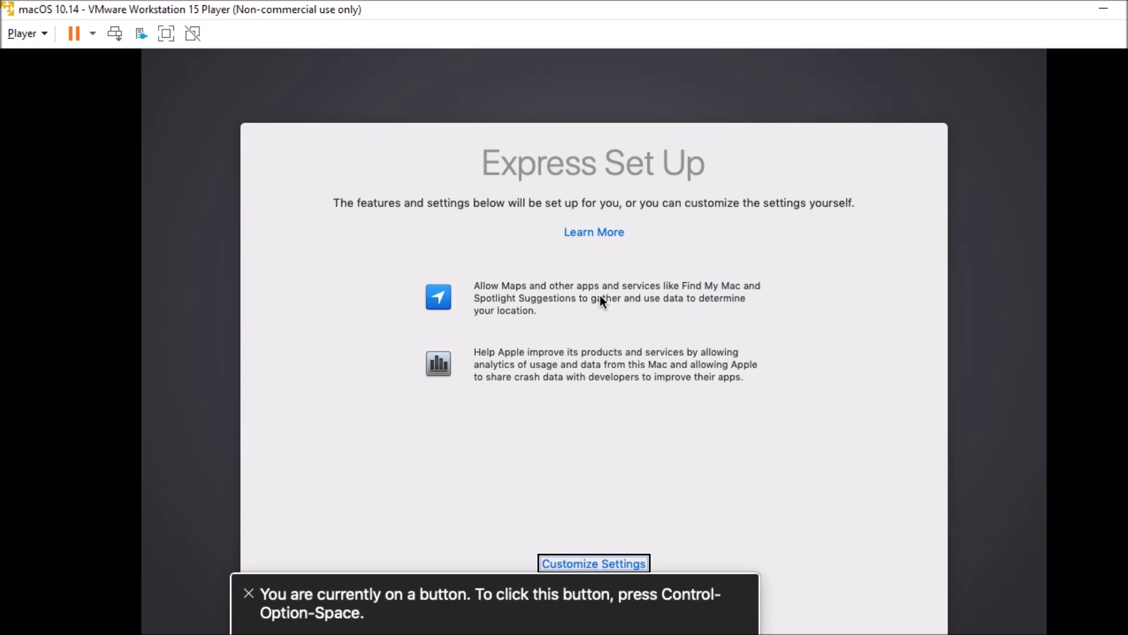
{"action": "key", "text": "space"}
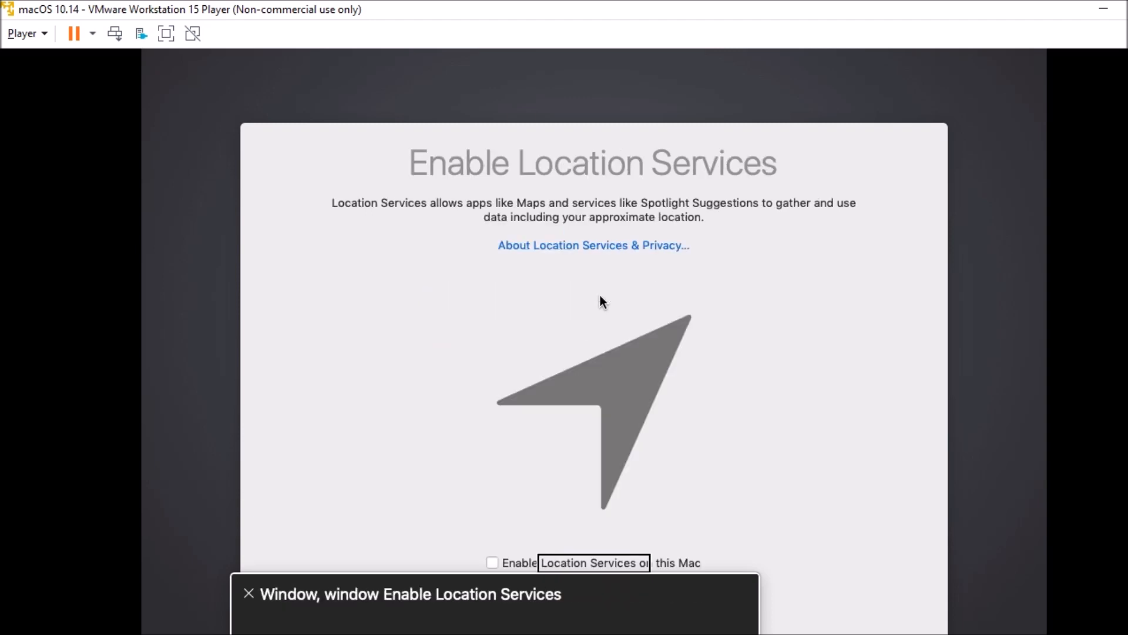
Continue with Location Services left disabled on this Mac and confirm not using them.
{"action": "key", "text": "Tab"}
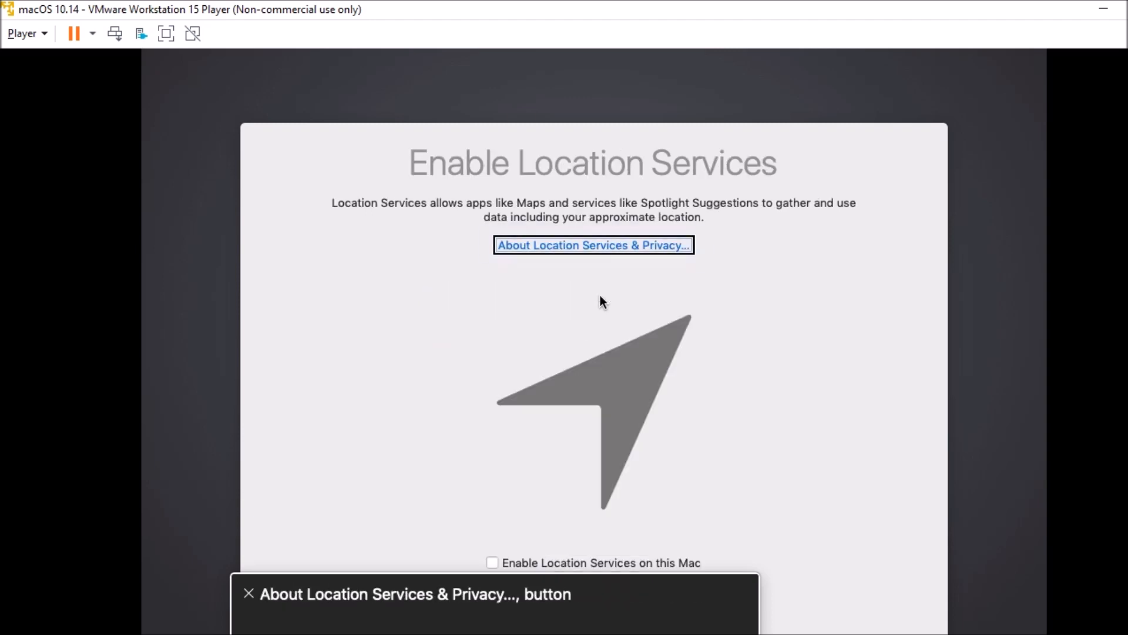
{"action": "key", "text": "Tab"}
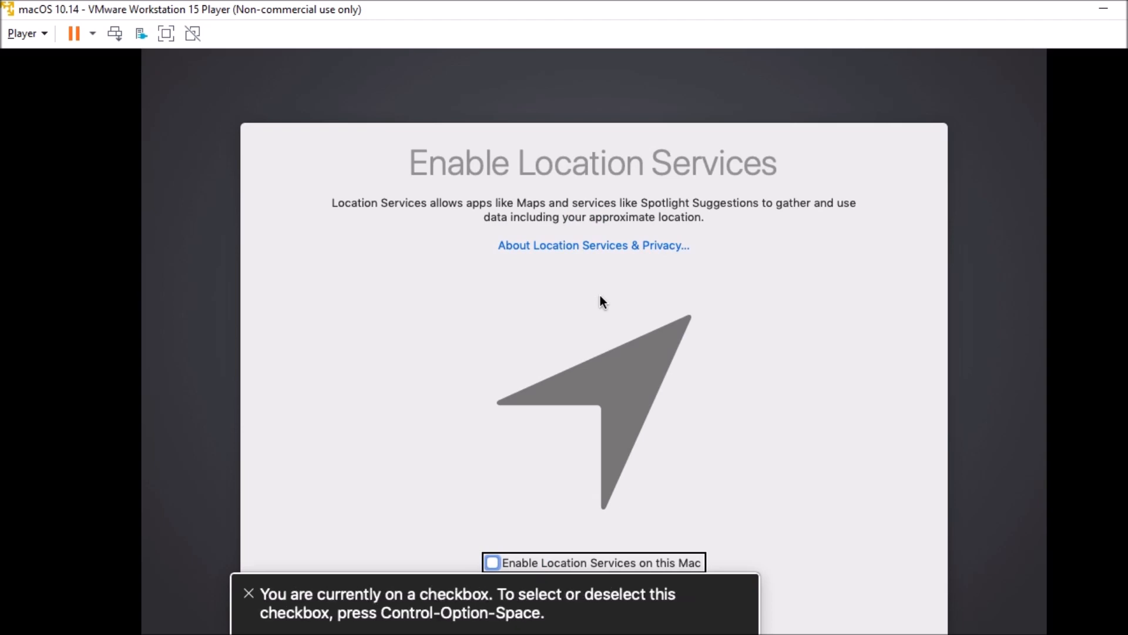
{"action": "key", "text": "Tab"}
{"action": "key", "text": "Tab"}
{"action": "key", "text": "space"}
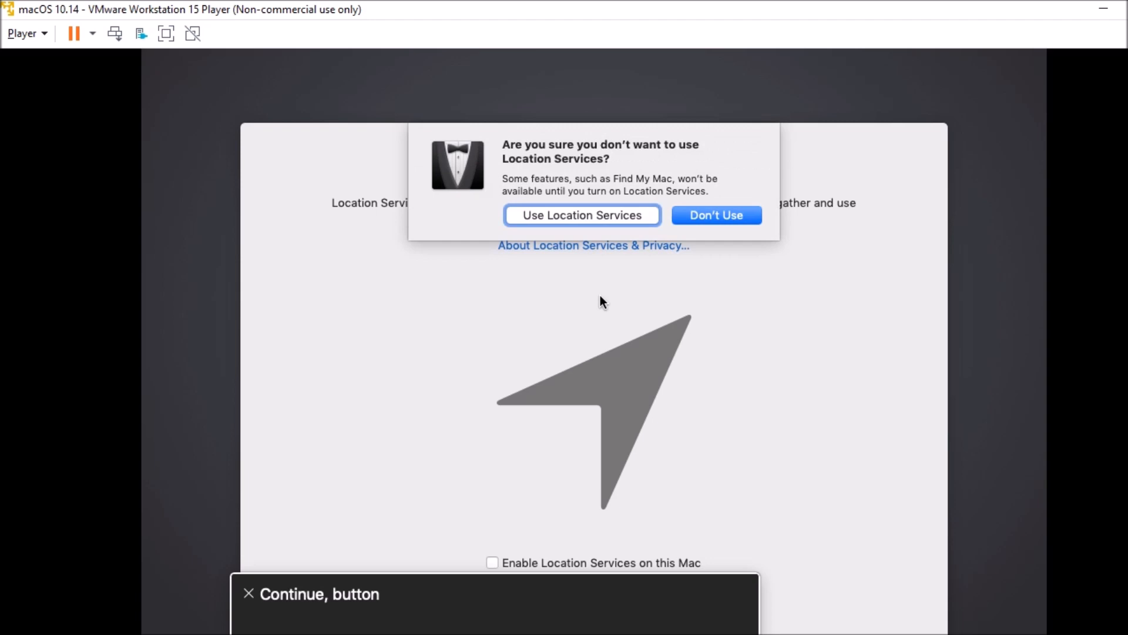
{"action": "key", "text": "Tab"}
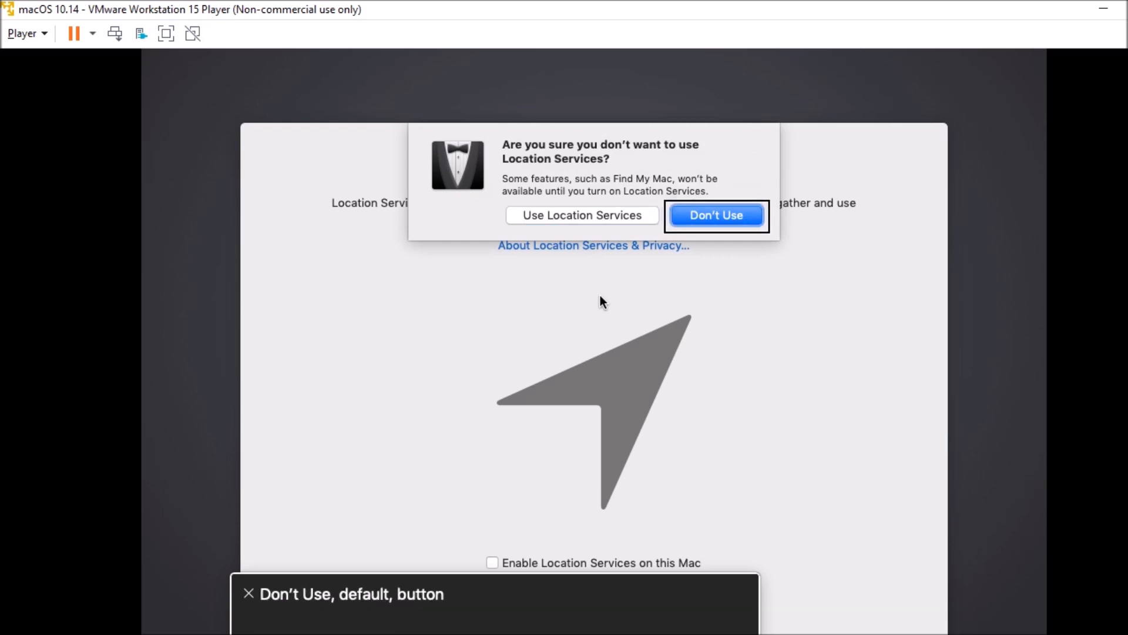
{"action": "key", "text": "Tab"}
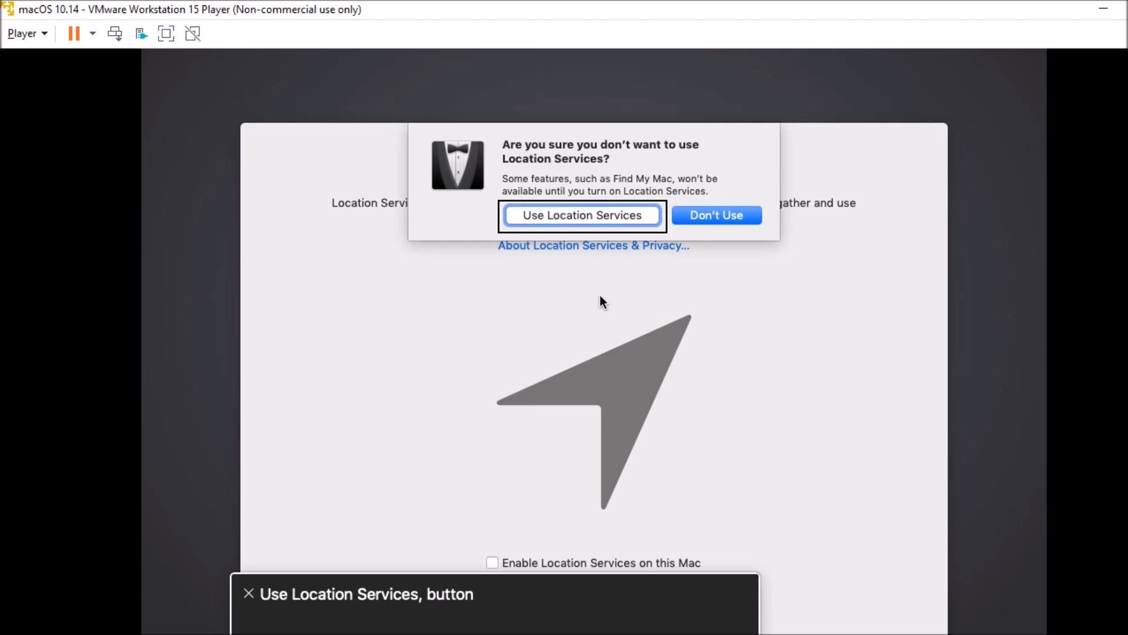
{"action": "key", "text": "Tab"}
{"action": "key", "text": "Tab"}
{"action": "key", "text": "Tab"}
{"action": "key", "text": "space"}
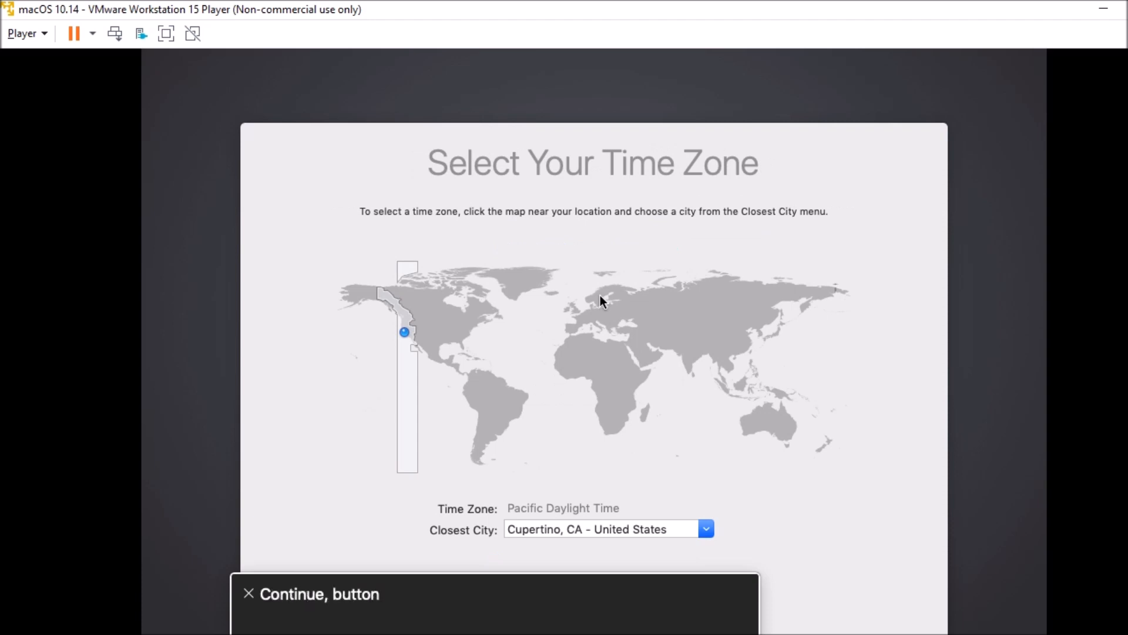
Accept Pacific Daylight Time with Cupertino, CA - United States as the closest city and continue.
{"action": "key", "text": "Tab"}
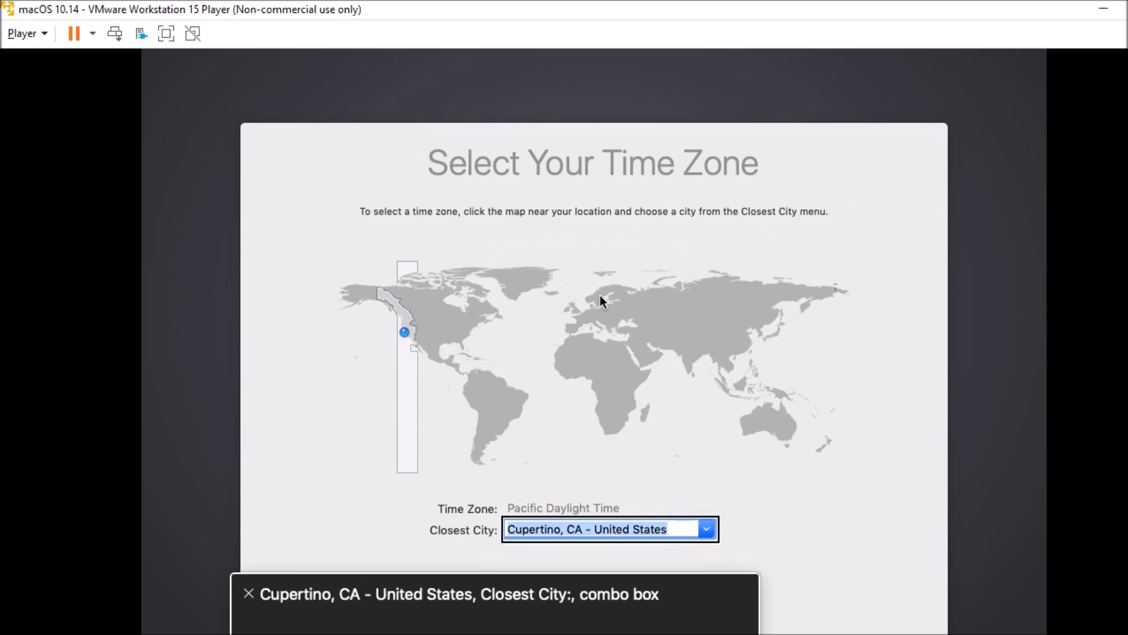
{"action": "key", "text": "shift+Tab"}
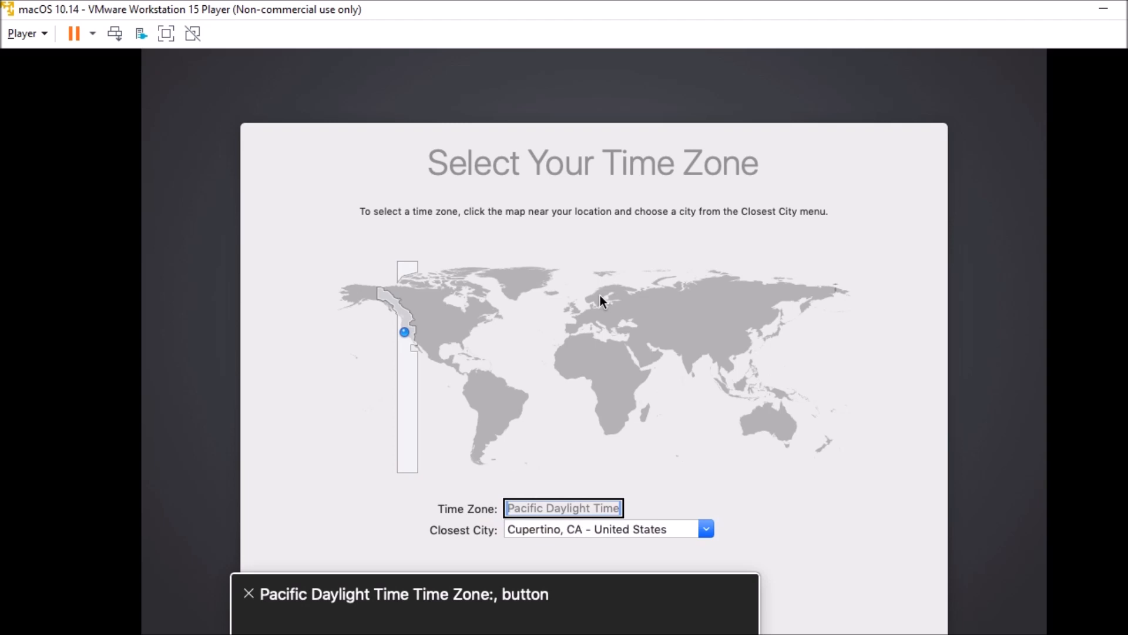
{"action": "key", "text": "Tab"}
{"action": "key", "text": "Tab"}
{"action": "key", "text": "ctrl+alt+space"}
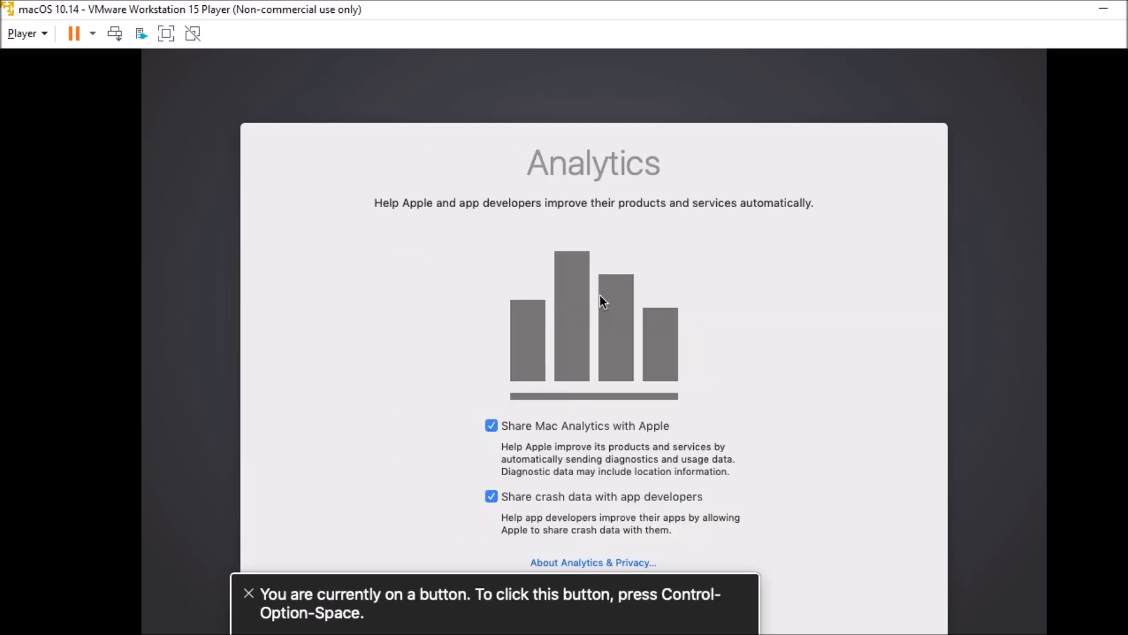
Turn off sharing Mac Analytics with Apple and continue past the Analytics page.
{"action": "key", "text": "Tab"}
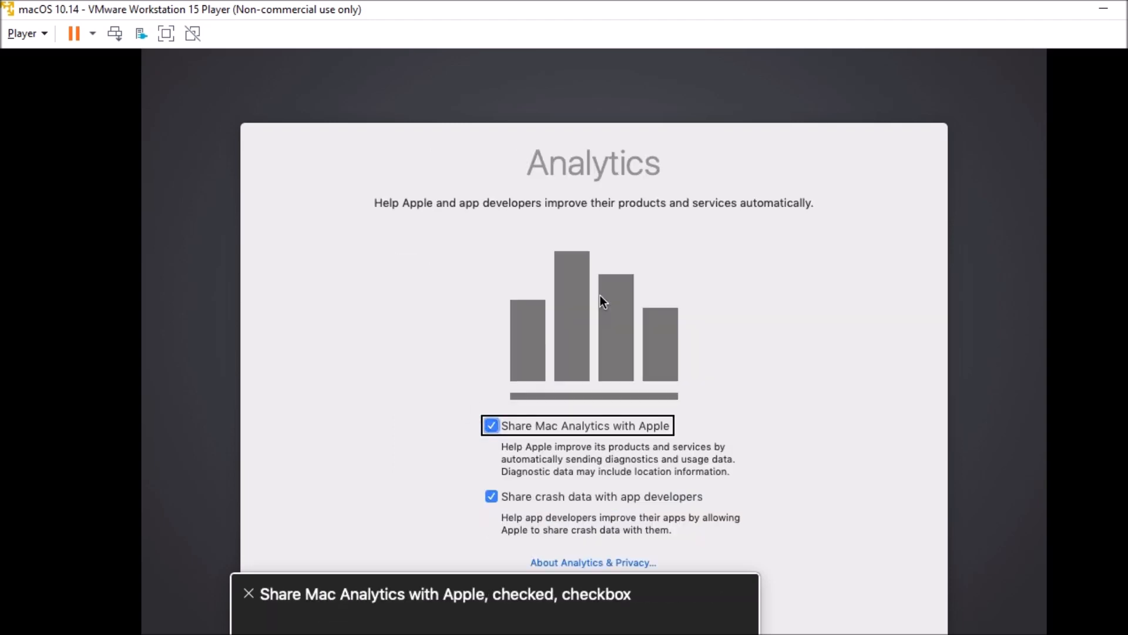
{"action": "key", "text": "ctrl+alt+space"}
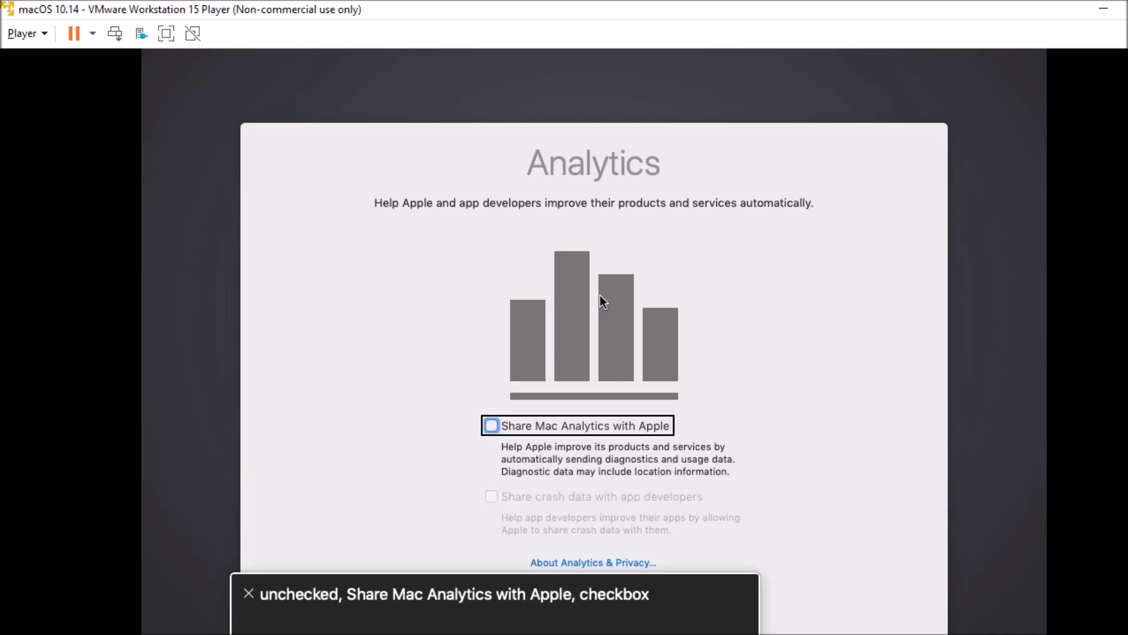
{"action": "key", "text": "Tab"}
{"action": "key", "text": "Tab"}
{"action": "key", "text": "Tab"}
{"action": "key", "text": "ctrl+alt+space"}
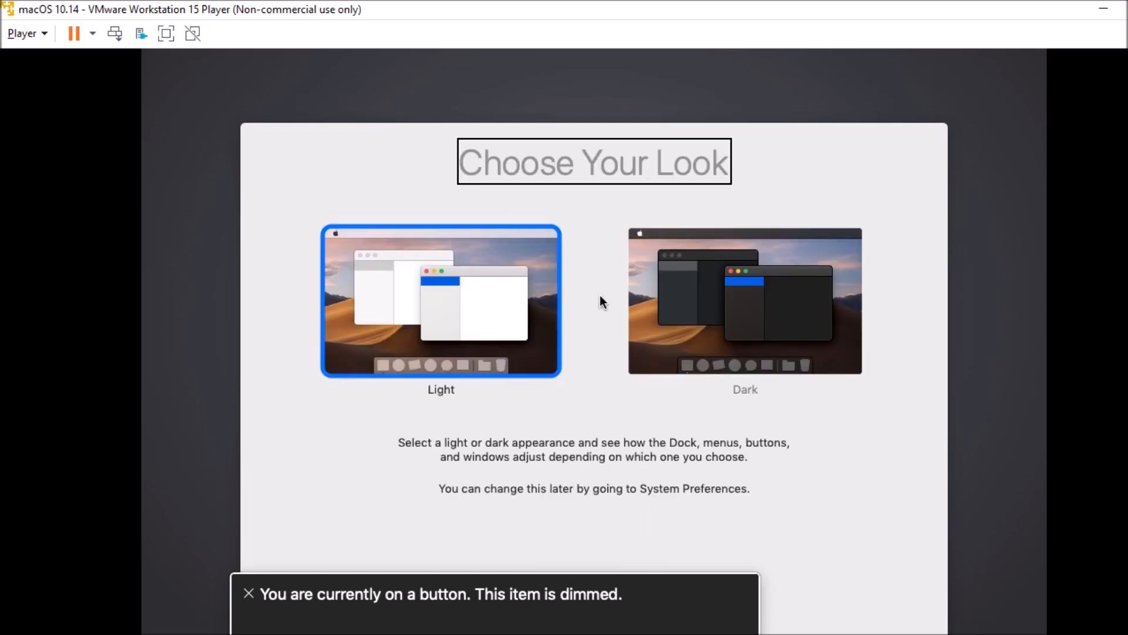
Choose the Dark look and continue to finish setup and reach the macOS desktop.
{"action": "key", "text": "Tab"}
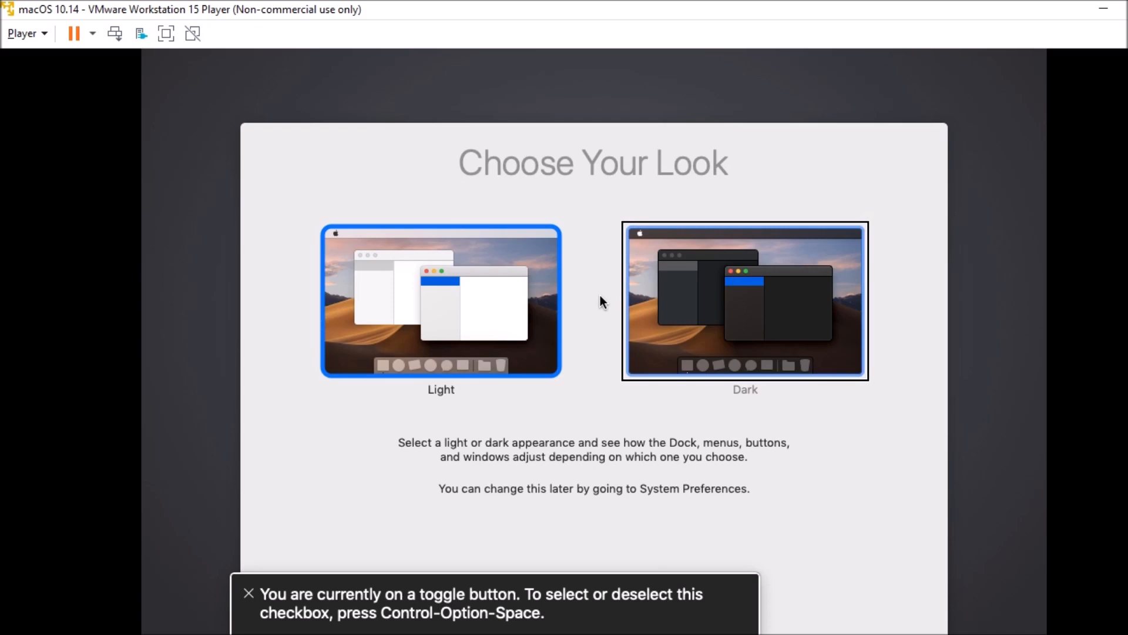
{"action": "key", "text": "ctrl+alt+space"}
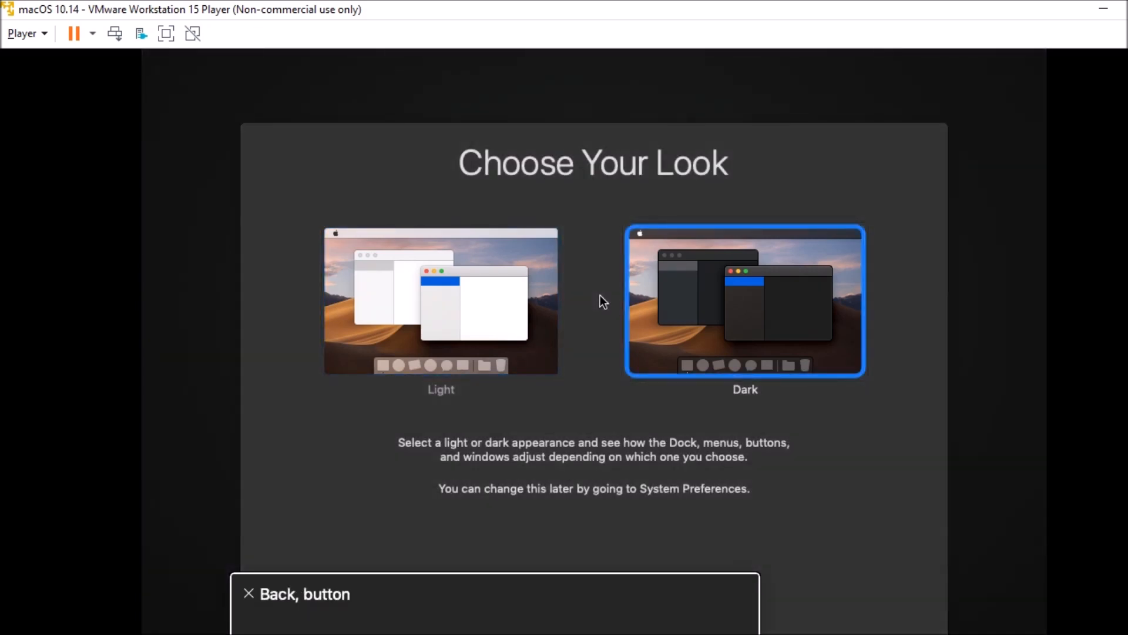
{"action": "key", "text": "Tab"}
{"action": "key", "text": "Tab"}
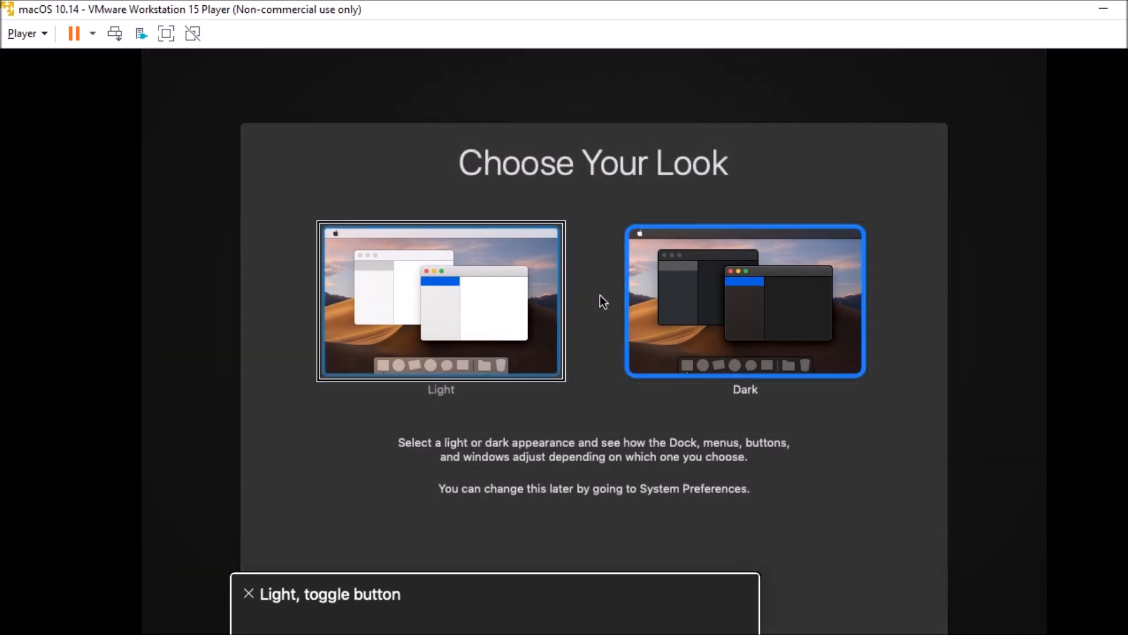
{"action": "key", "text": "Return"}
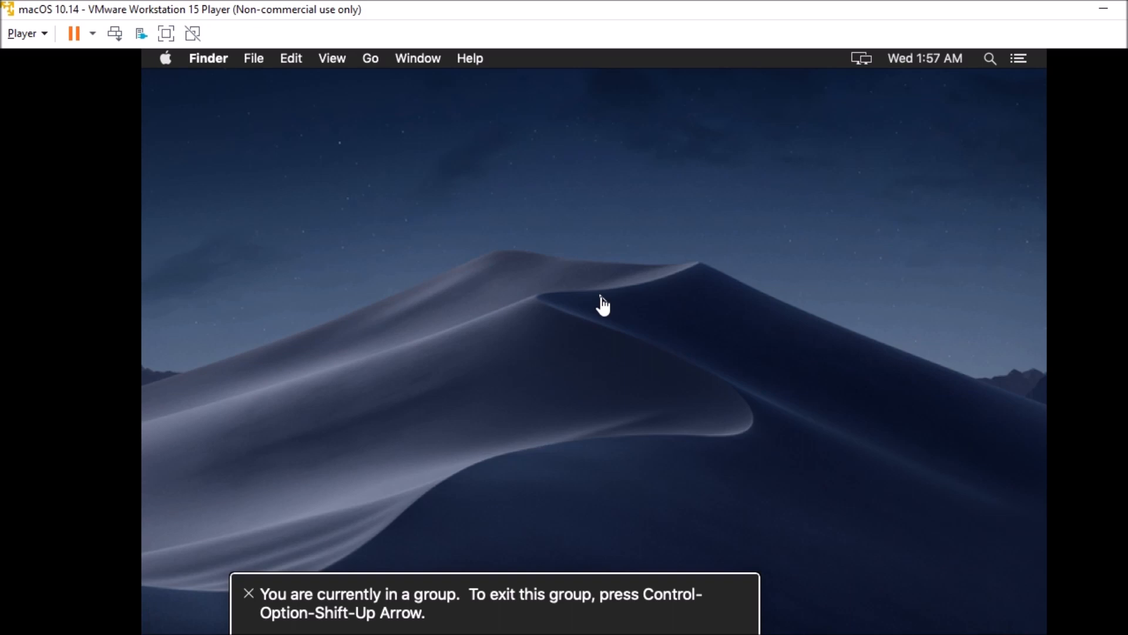
Shut down the macOS guest from the player and confirm powering off the virtual machine and exiting.
{"action": "key", "text": "F10"}
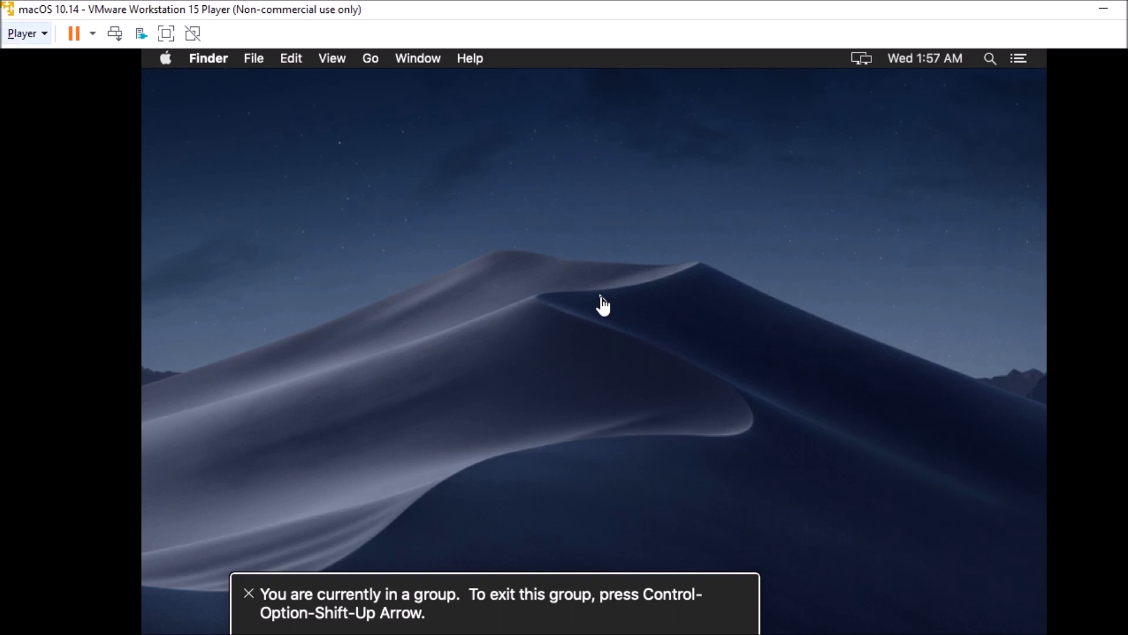
{"action": "key", "text": "Return"}
{"action": "key", "text": "Down"}
{"action": "key", "text": "Down"}
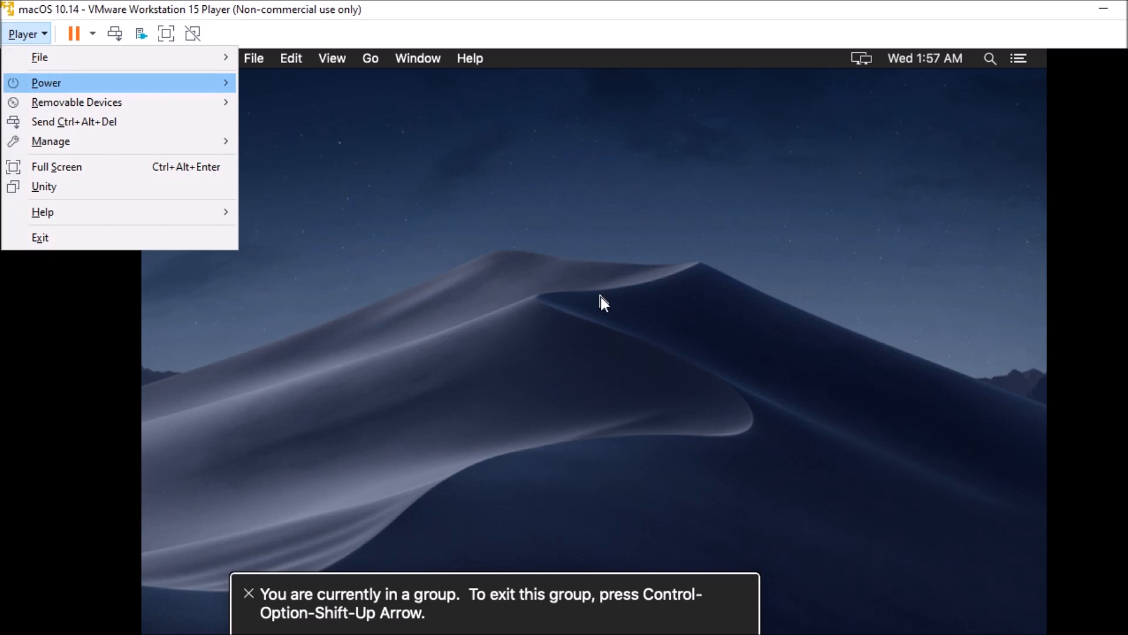
{"action": "key", "text": "Right"}
{"action": "key", "text": "Down"}
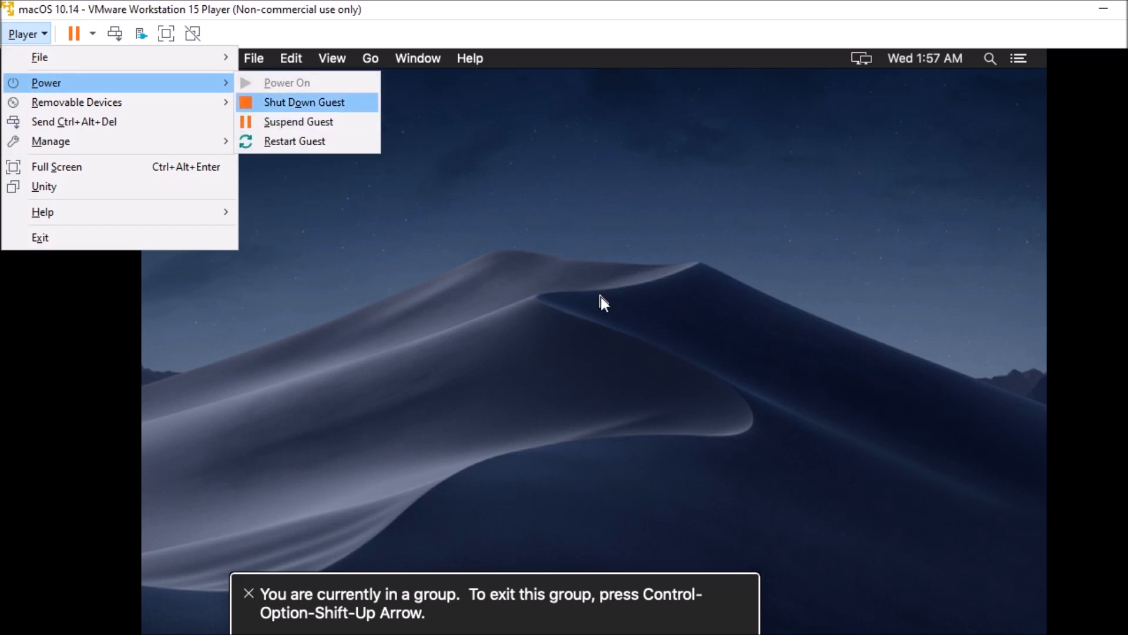
{"action": "key", "text": "Return"}
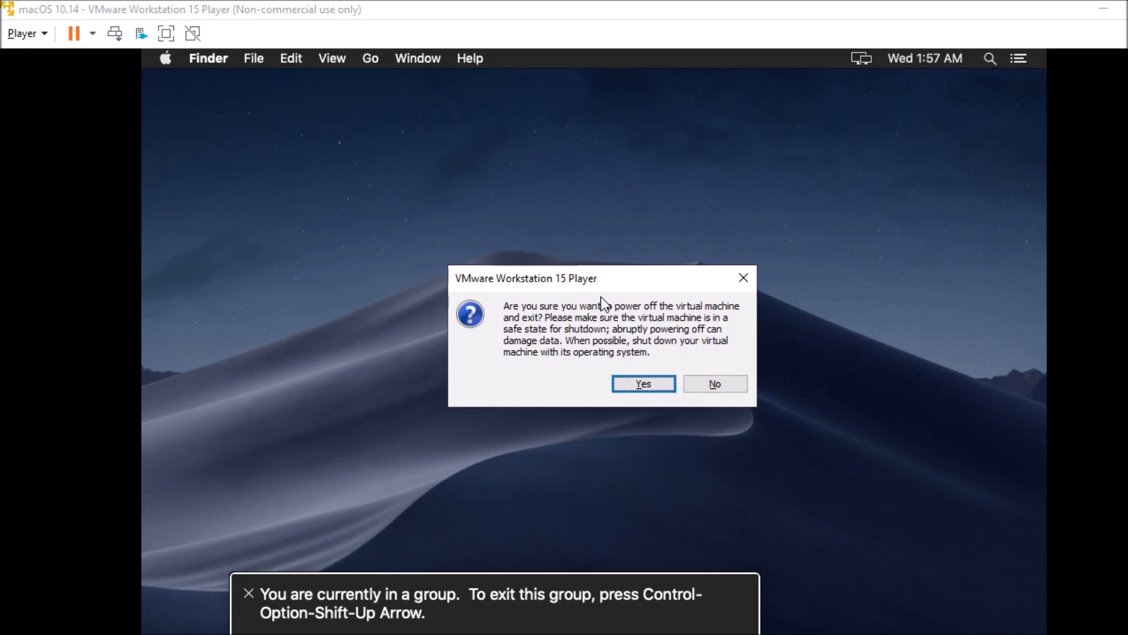
{"action": "key", "text": "Return"}
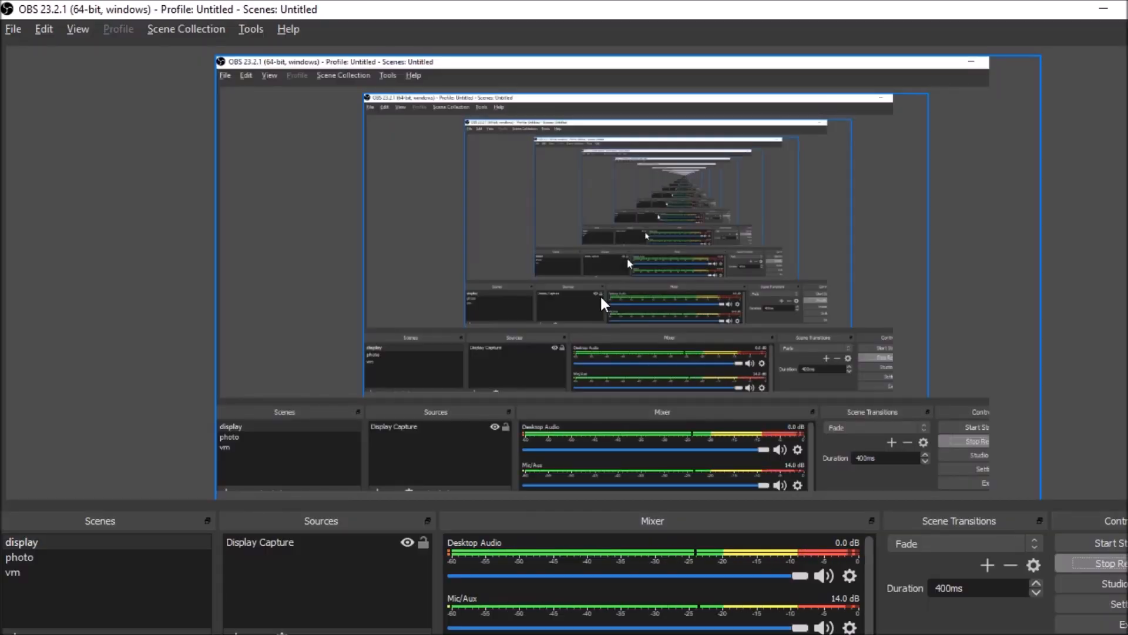
Hide all open windows to show the Windows desktop.
{"action": "key", "text": "super"}
{"action": "key", "text": "super"}
{"action": "key", "text": "super+d"}
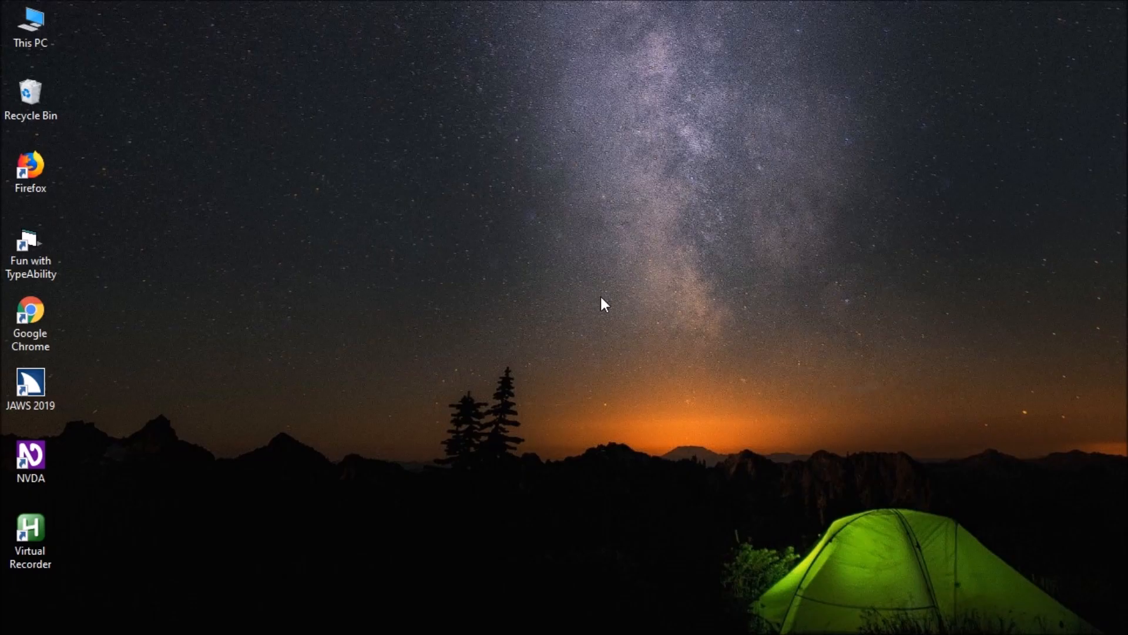